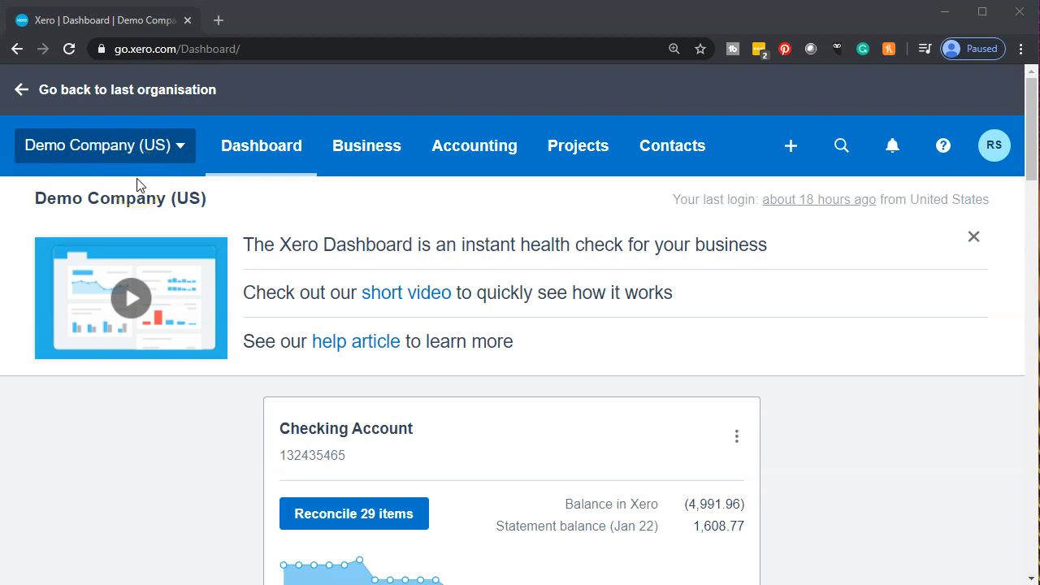
- Open the Reports overview and expand the list of additional Financial reports to see what is offered
click(458, 163)
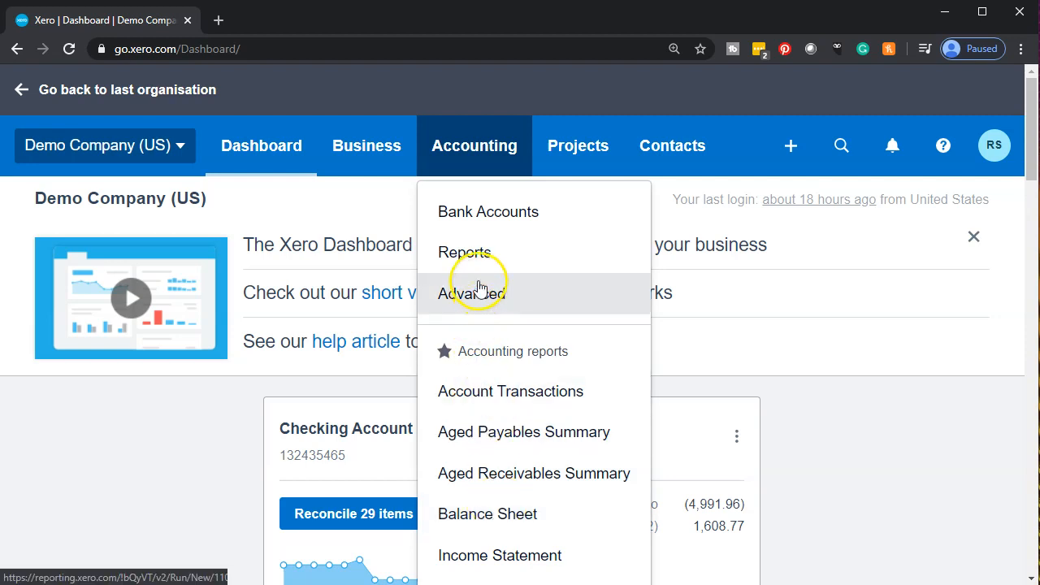
click(483, 257)
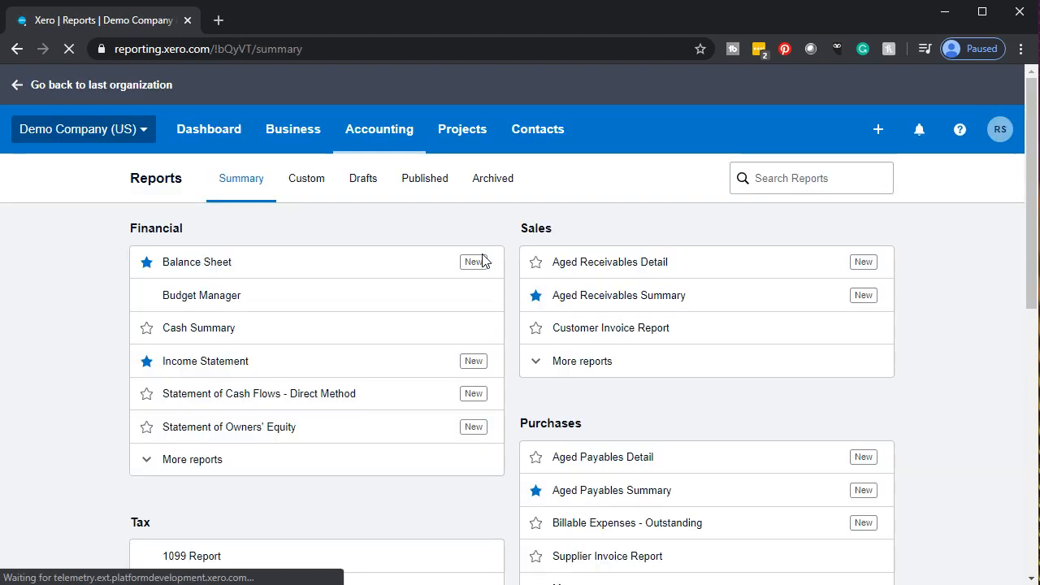
click(408, 305)
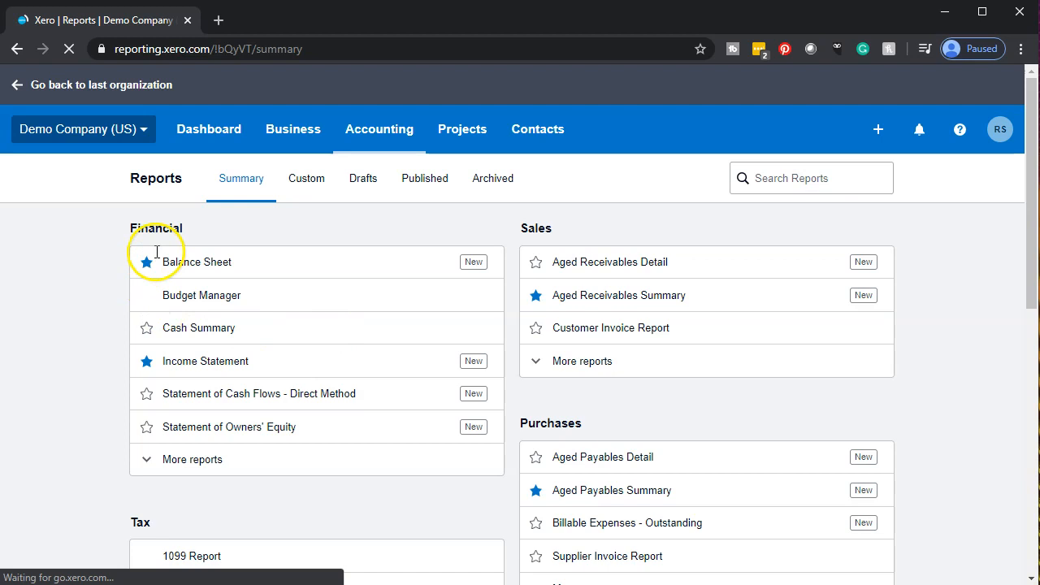
key(ctrl+plus)
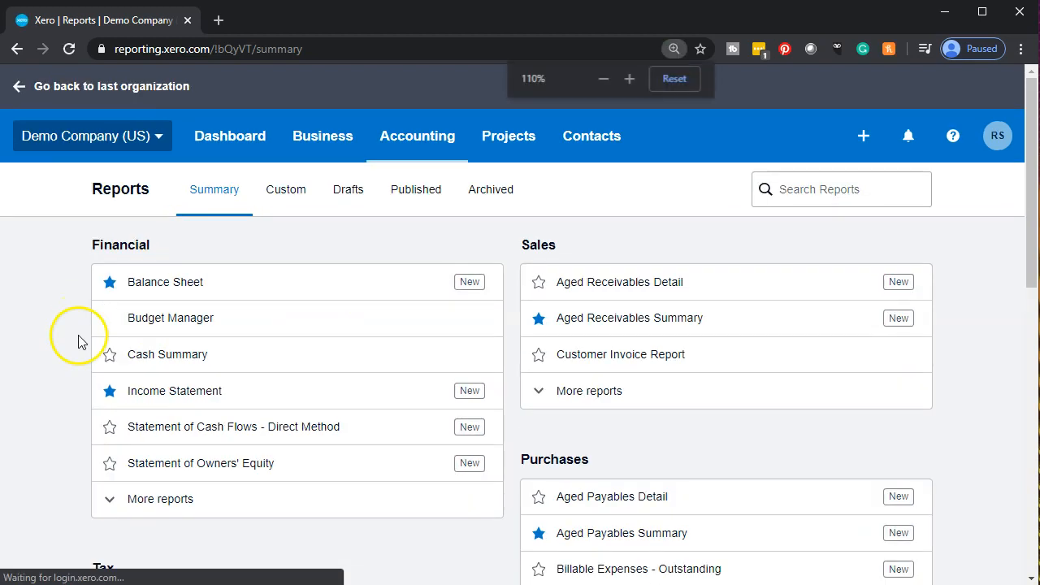
scroll(98, 390, down, 1)
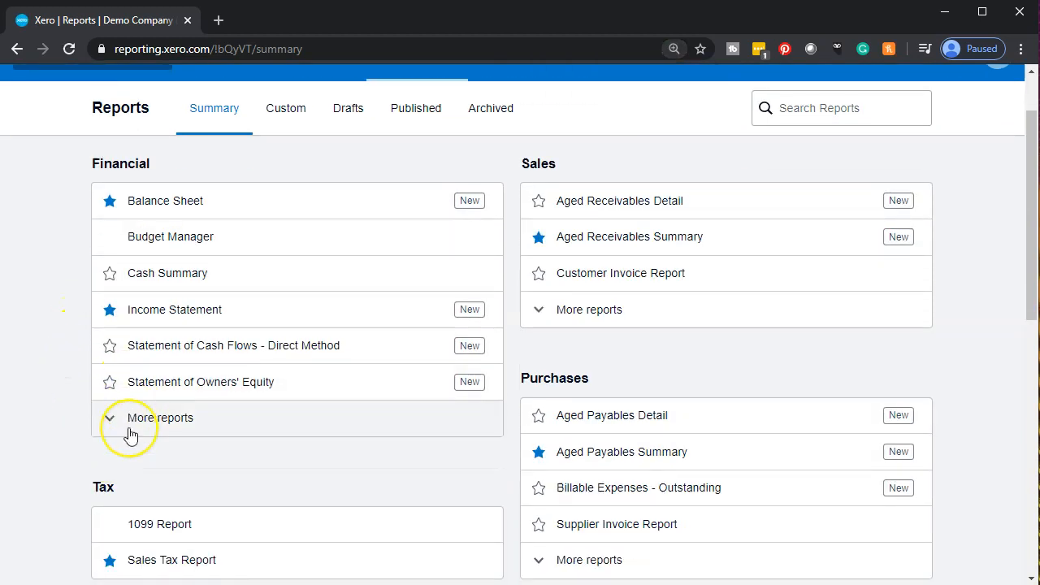
click(130, 432)
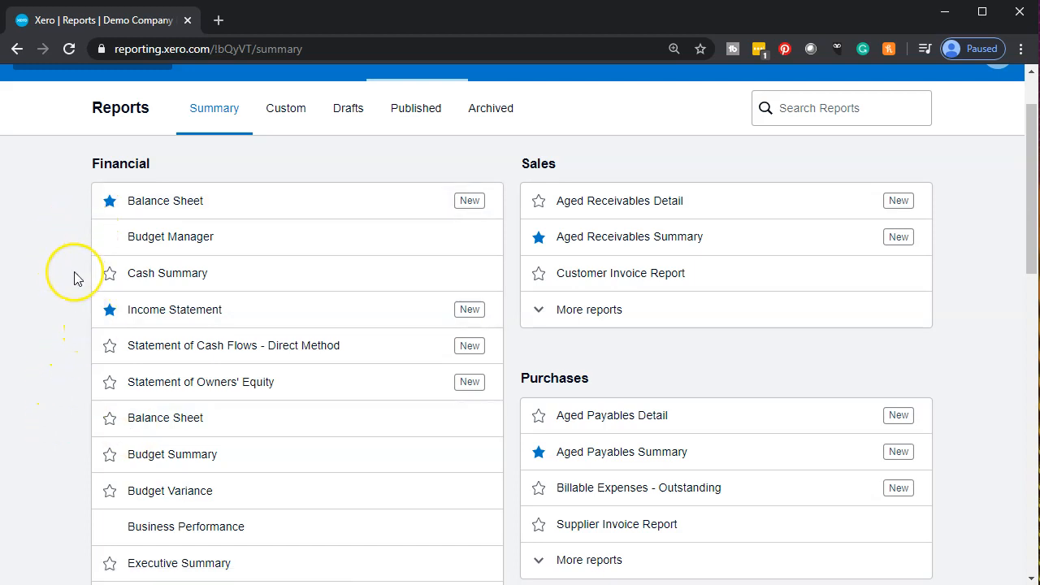
scroll(75, 277, down, 1)
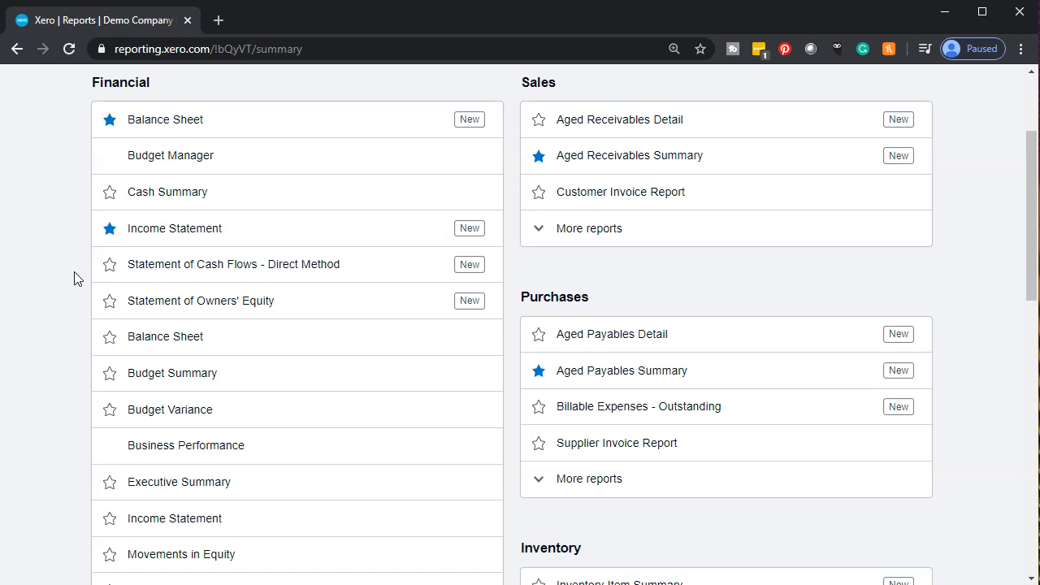
scroll(74, 277, up, 2)
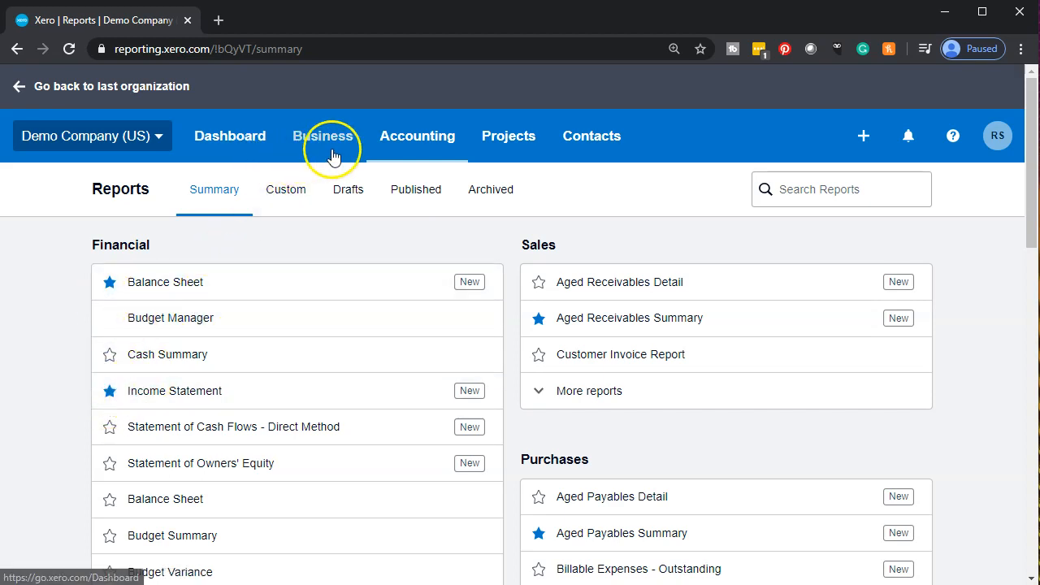
- Open the Balance Sheet report and duplicate its browser tab
click(419, 133)
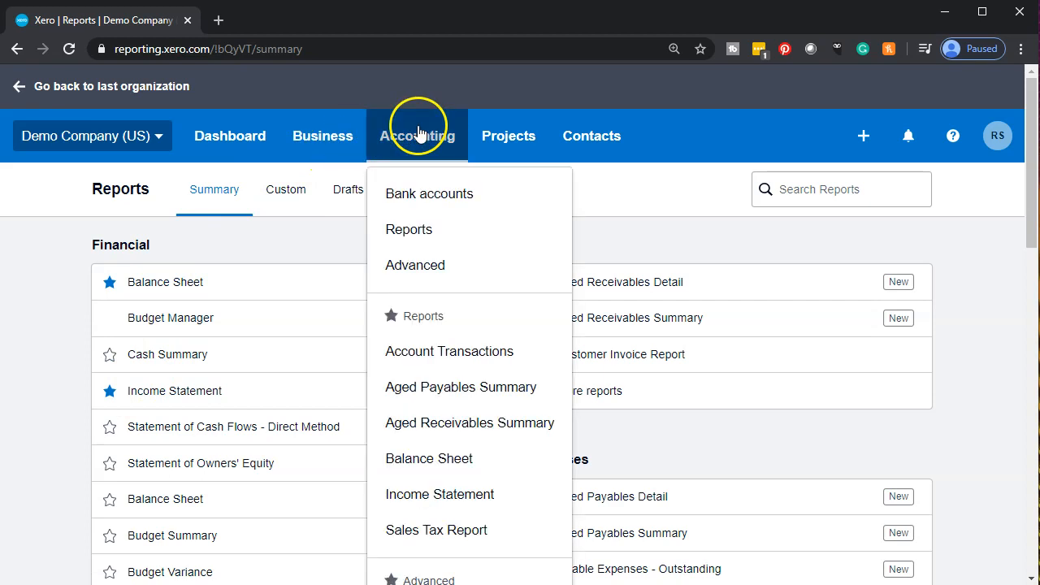
click(431, 461)
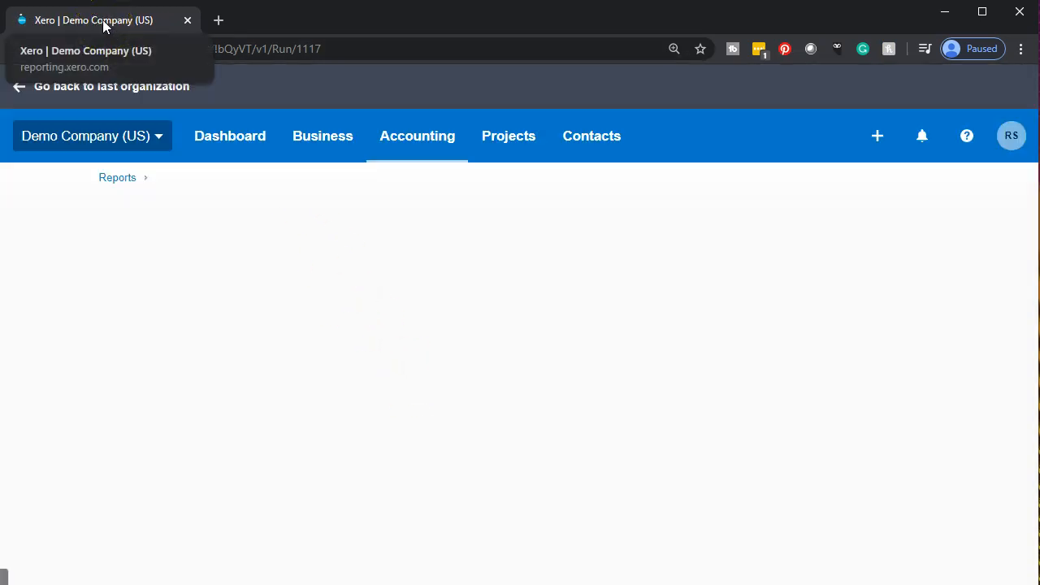
right_click(103, 25)
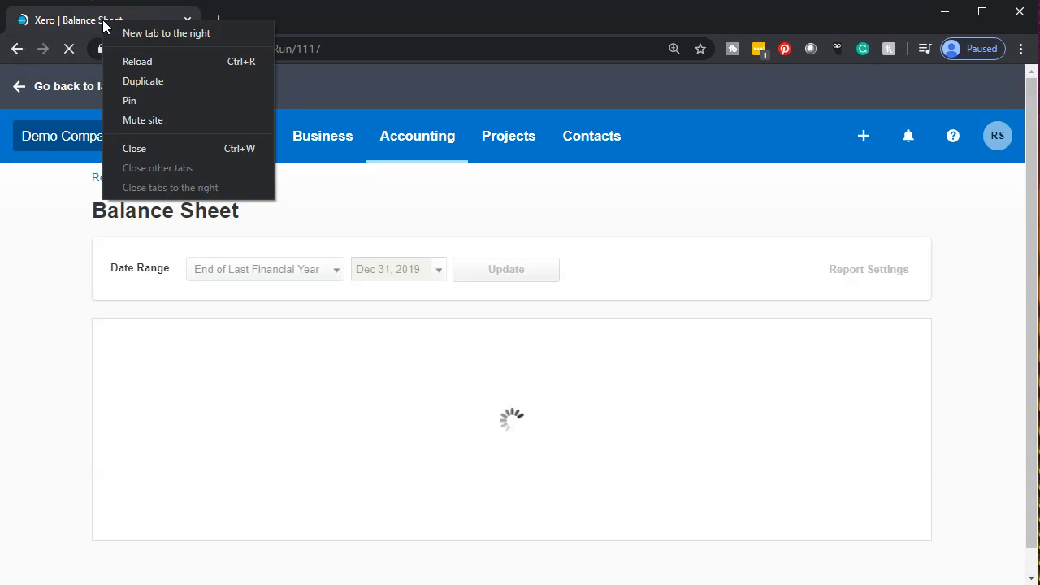
click(136, 82)
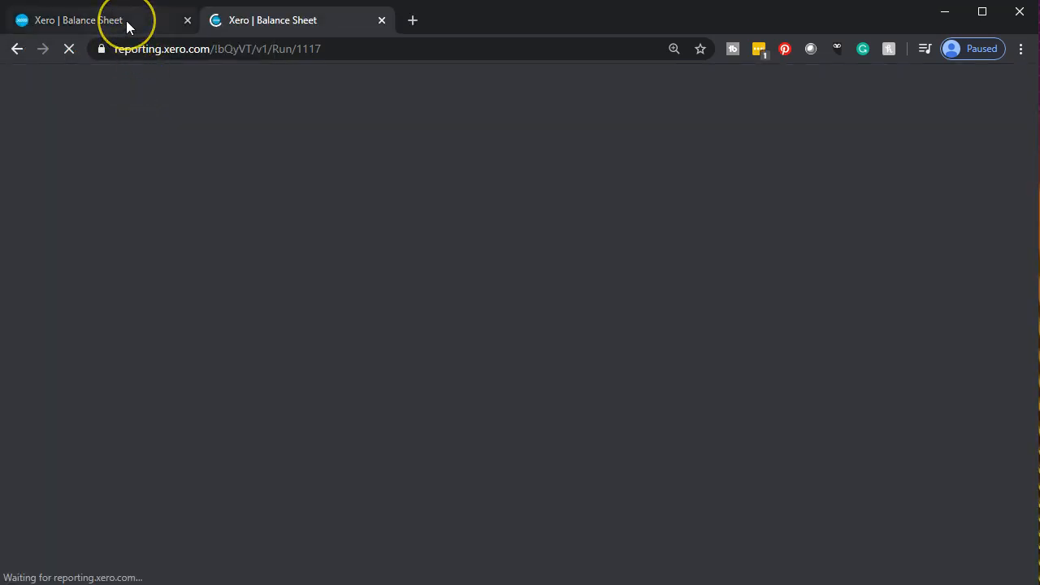
- Open the Income Statement report in the original browser tab and duplicate that tab
click(126, 27)
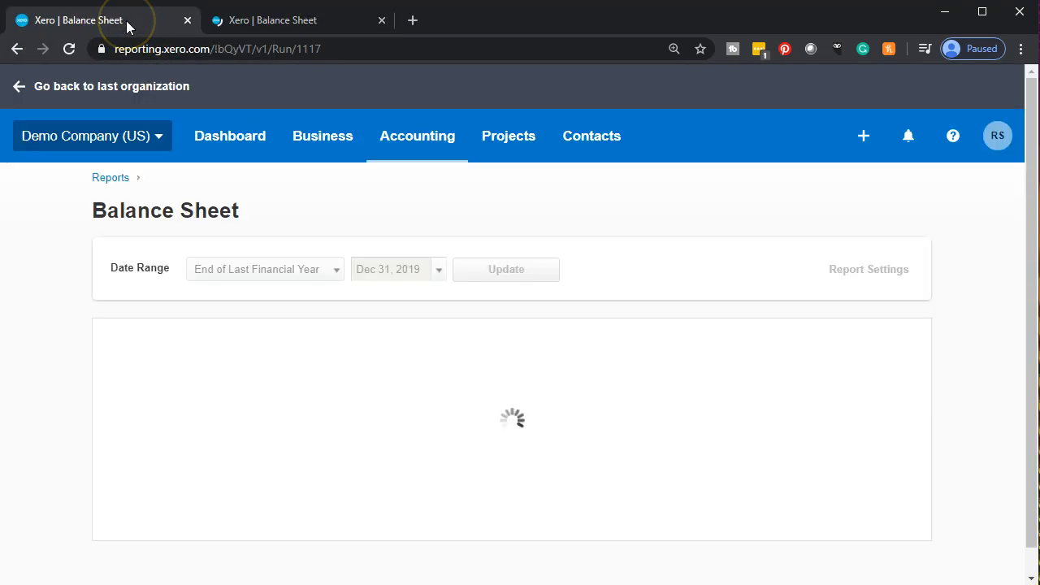
click(422, 146)
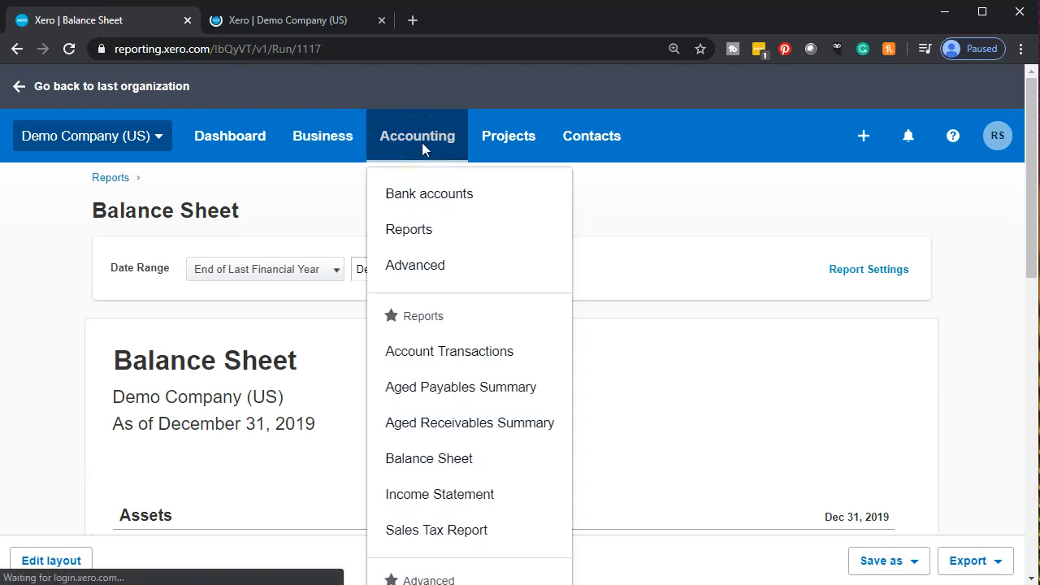
click(462, 494)
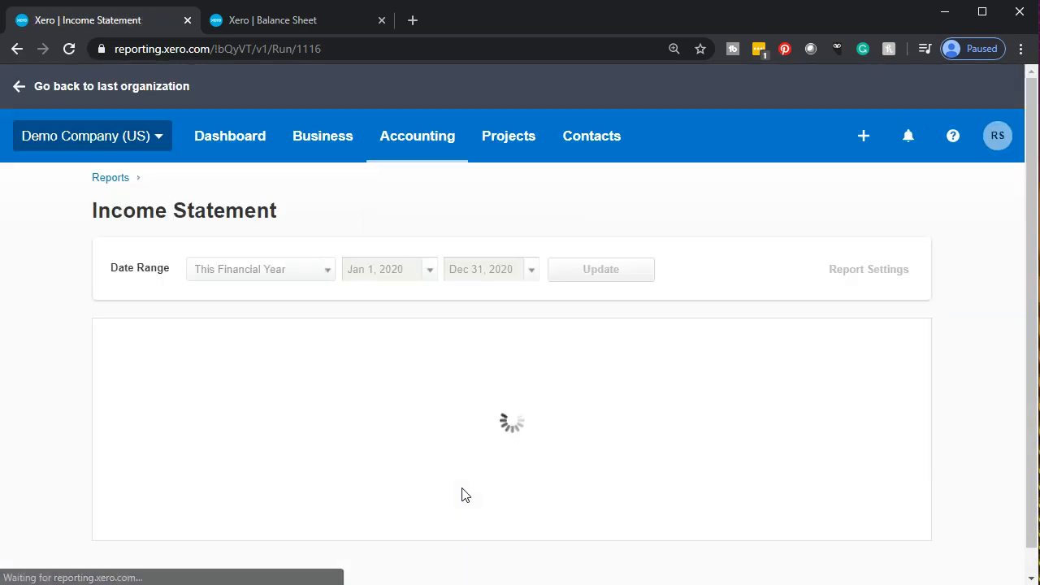
right_click(127, 24)
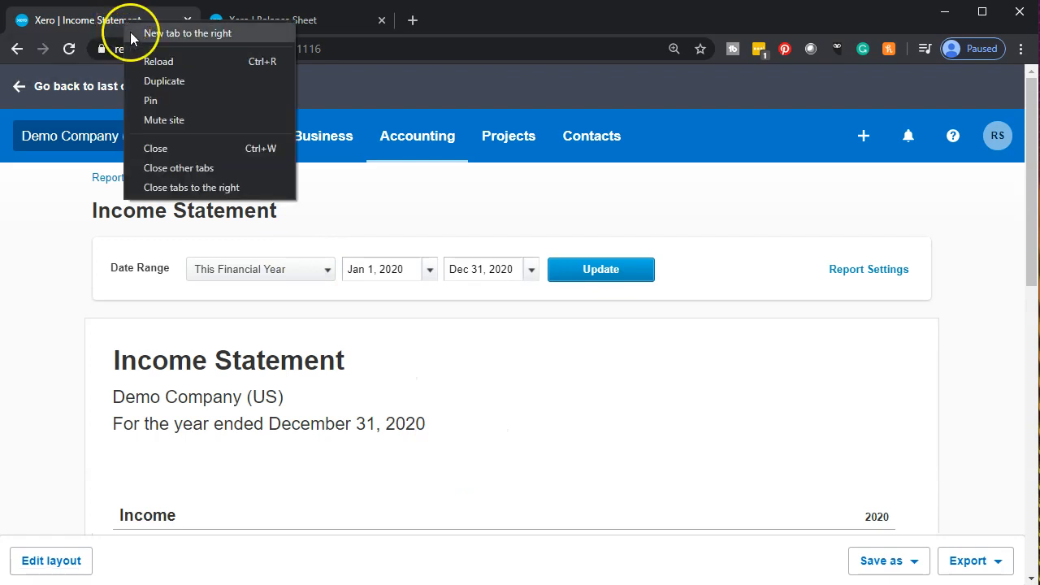
click(151, 81)
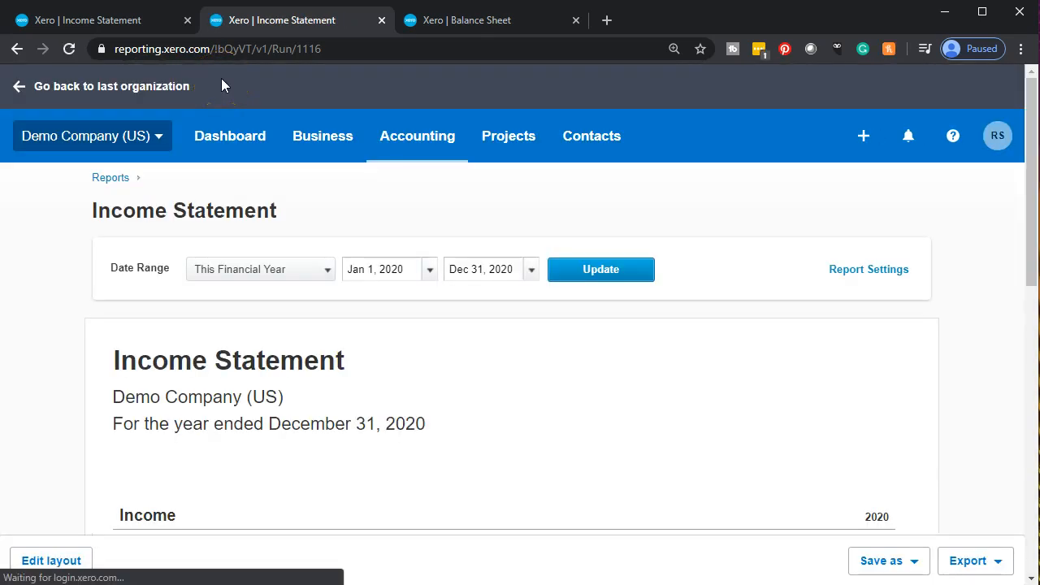
- Duplicate the second Income Statement tab to get a third copy of the report
click(302, 23)
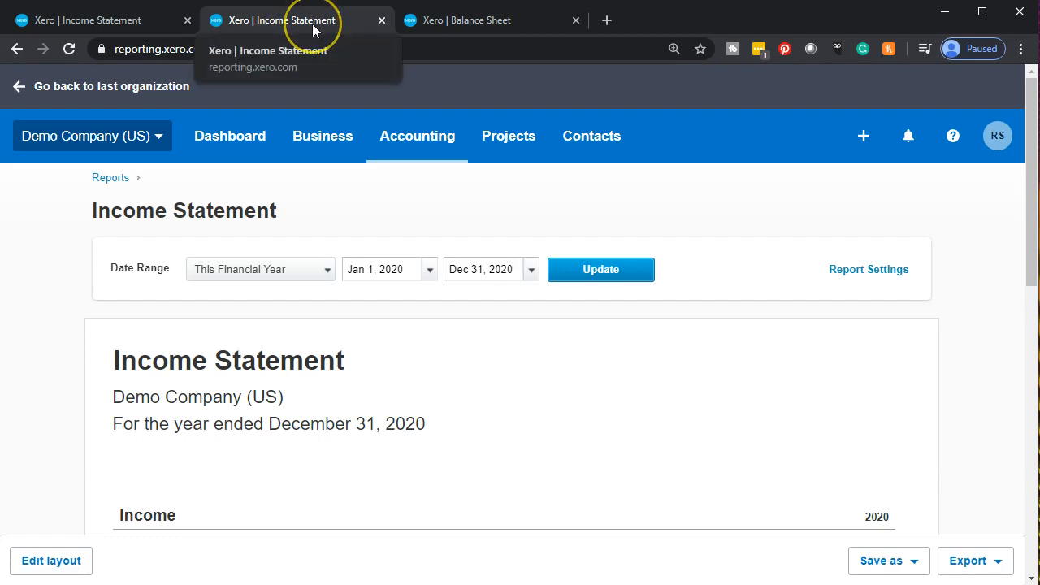
right_click(313, 30)
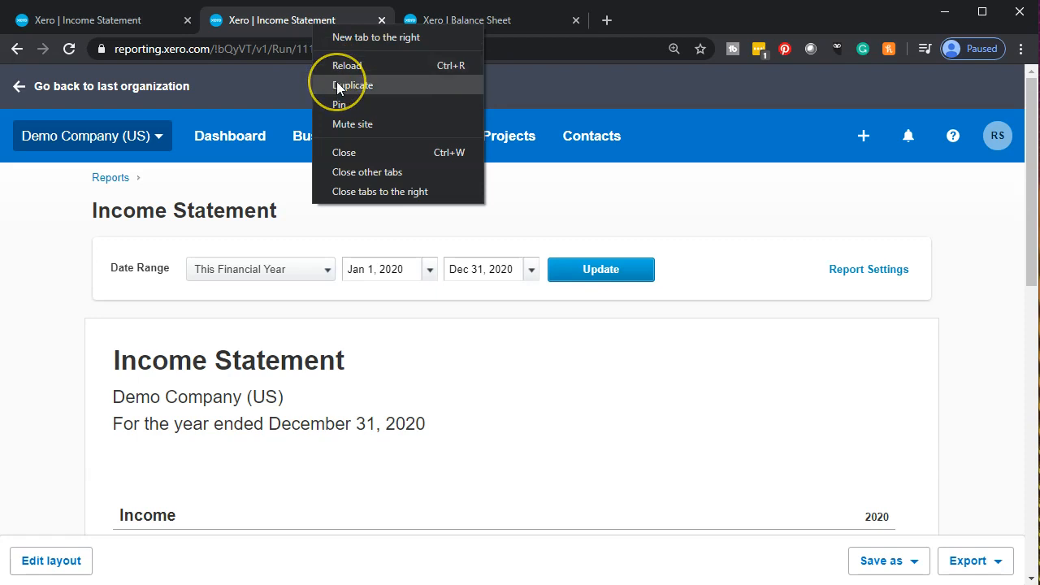
click(337, 84)
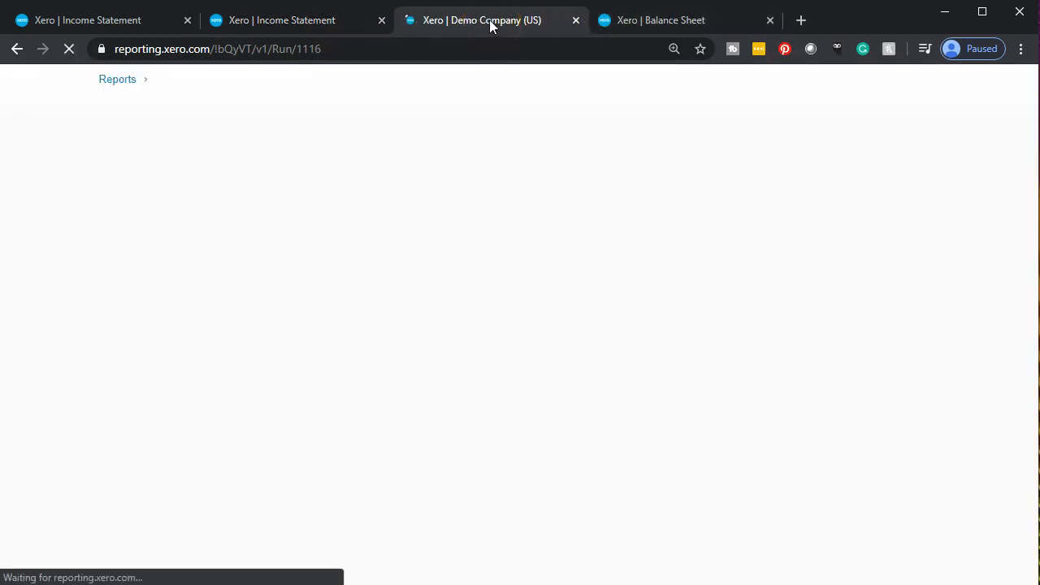
- Retitle the report in the second Income Statement tab as "Comparative Income Statement"
click(302, 18)
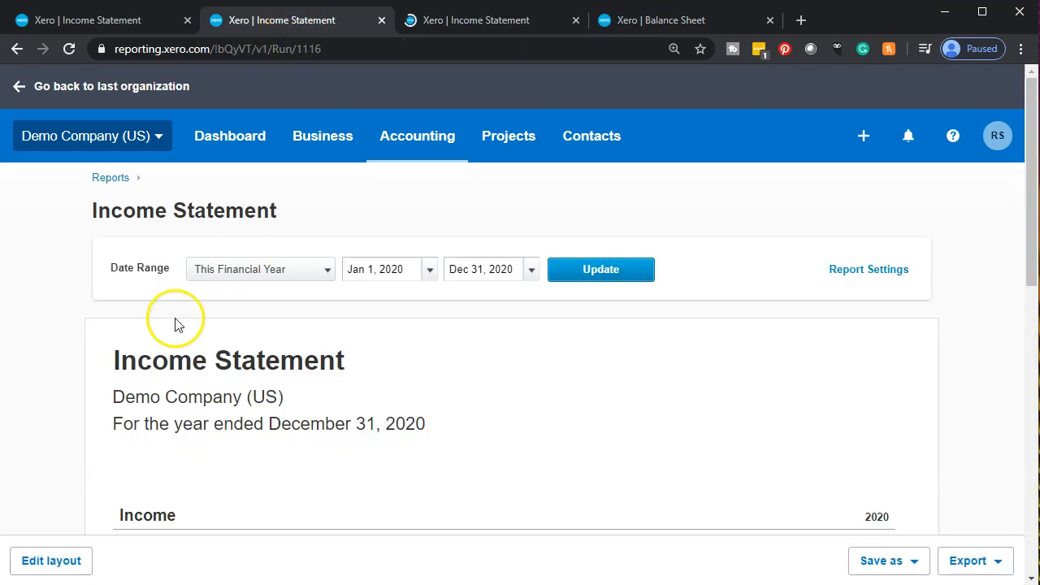
click(90, 376)
scroll(89, 377, down, 1)
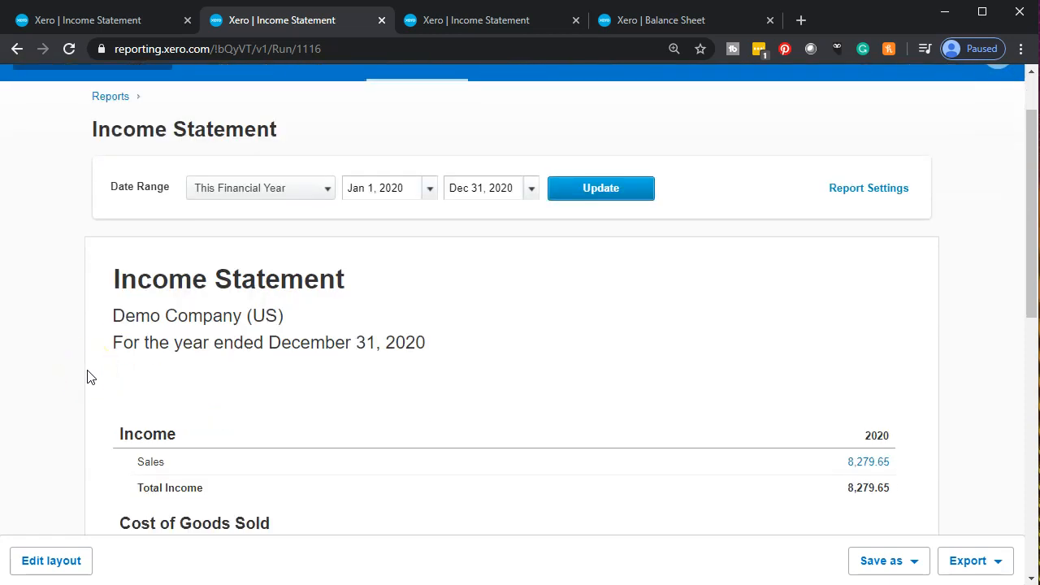
scroll(89, 376, down, 1)
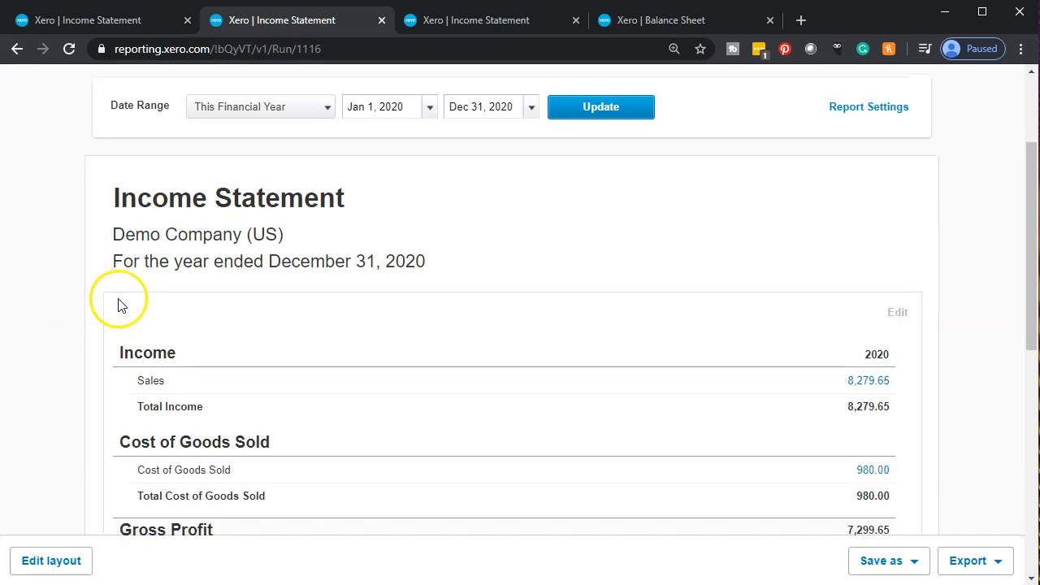
click(121, 199)
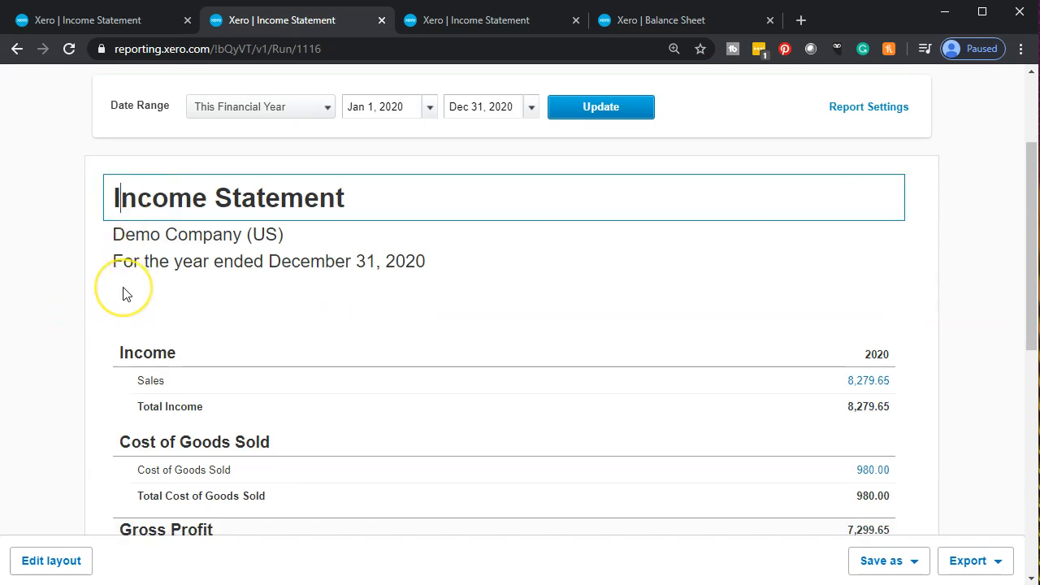
text(Comp)
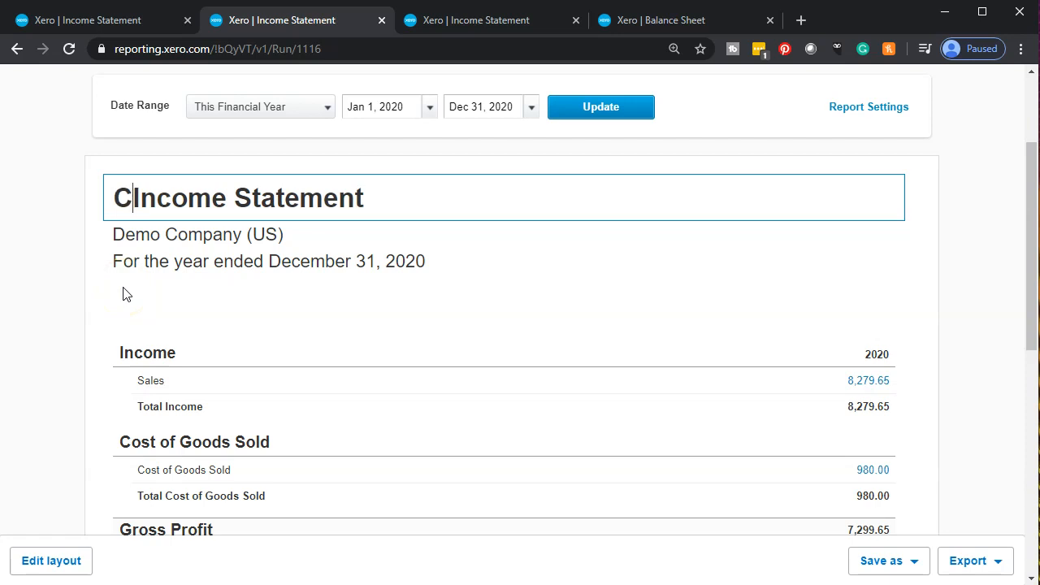
text(arative)
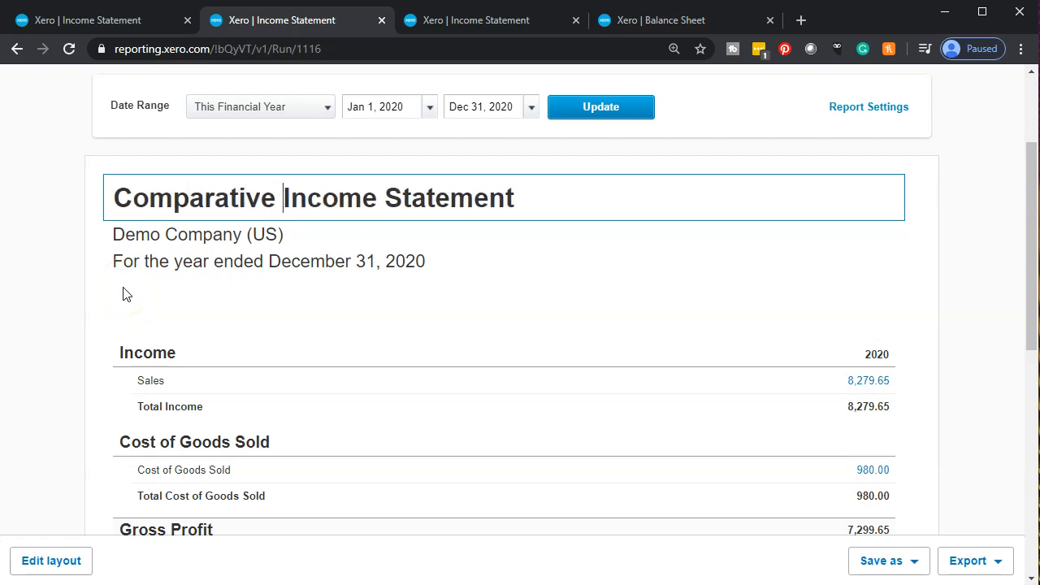
click(46, 406)
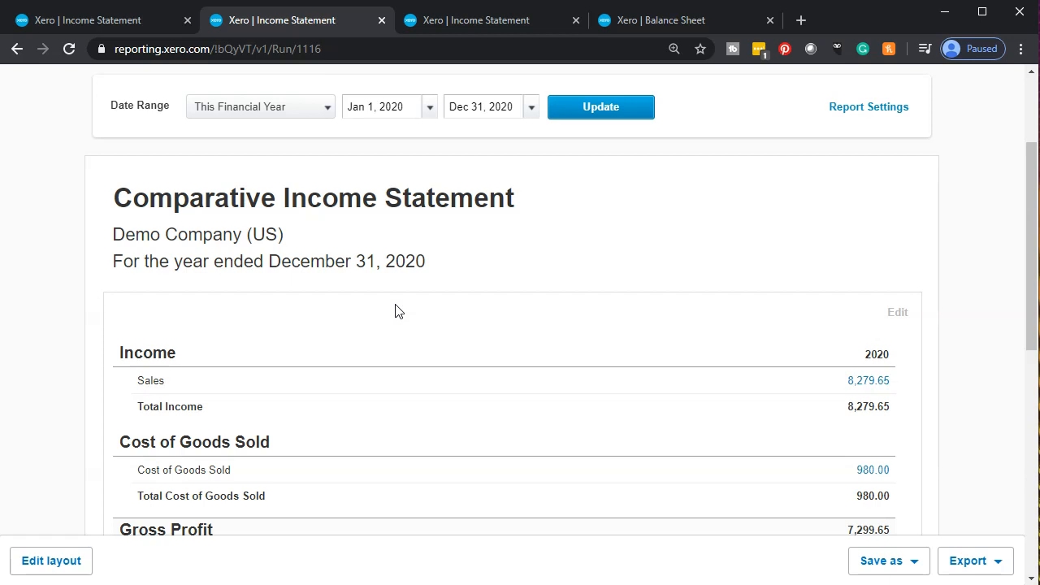
- Set the report's date range to Last Financial Year and update the report
scroll(382, 309, up, 1)
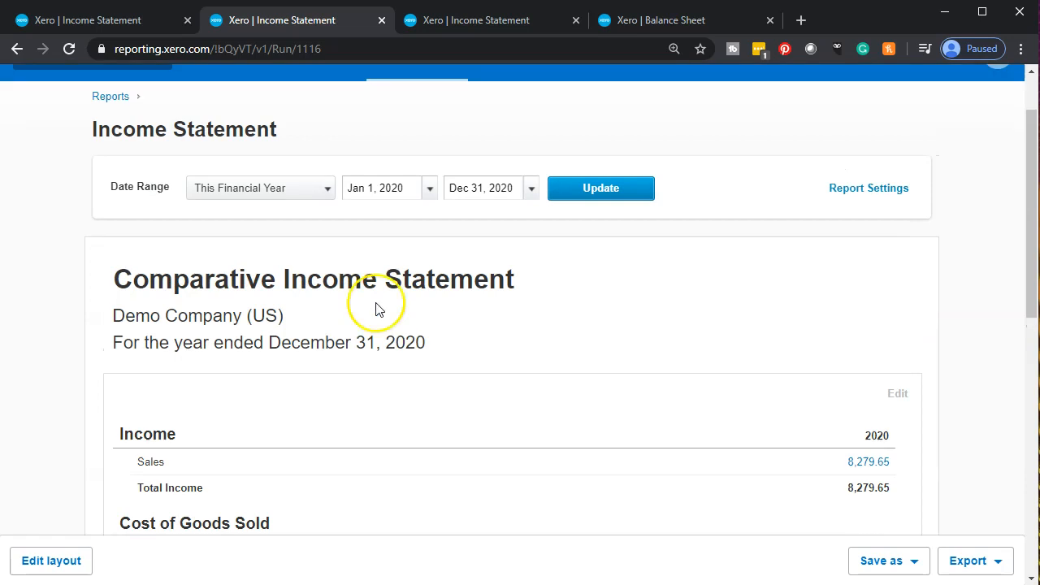
click(327, 193)
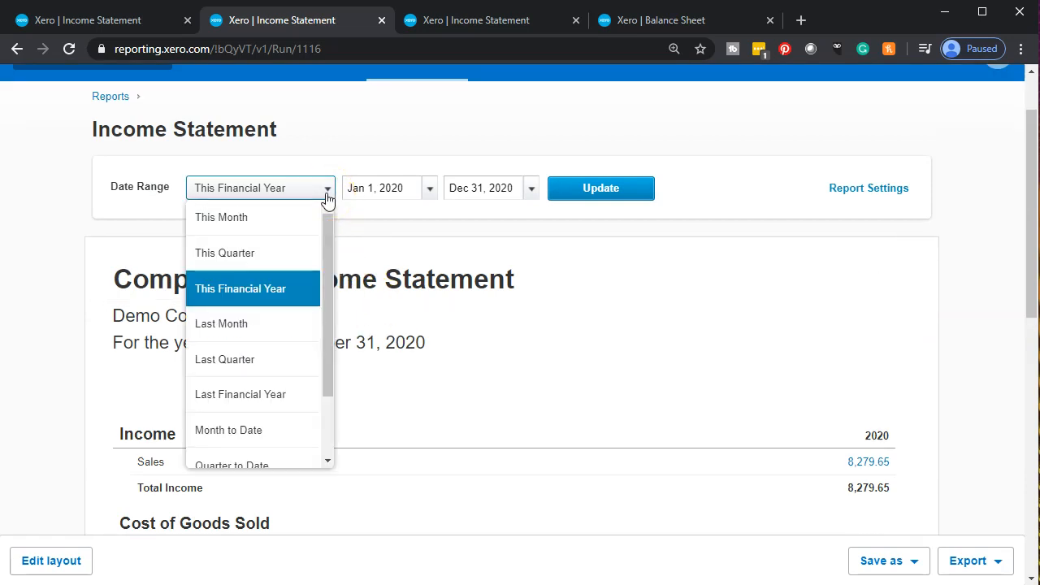
click(283, 408)
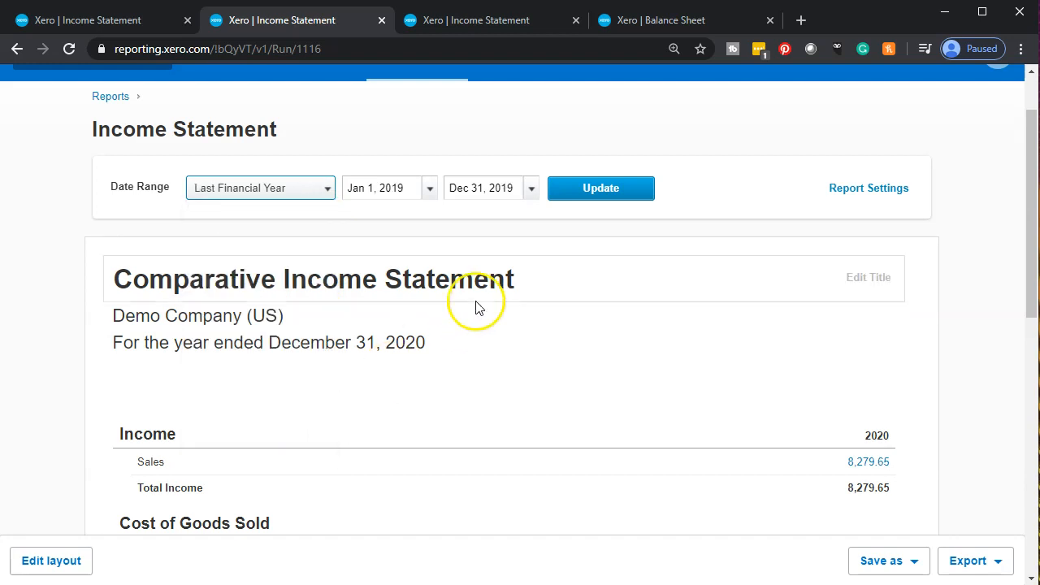
click(588, 195)
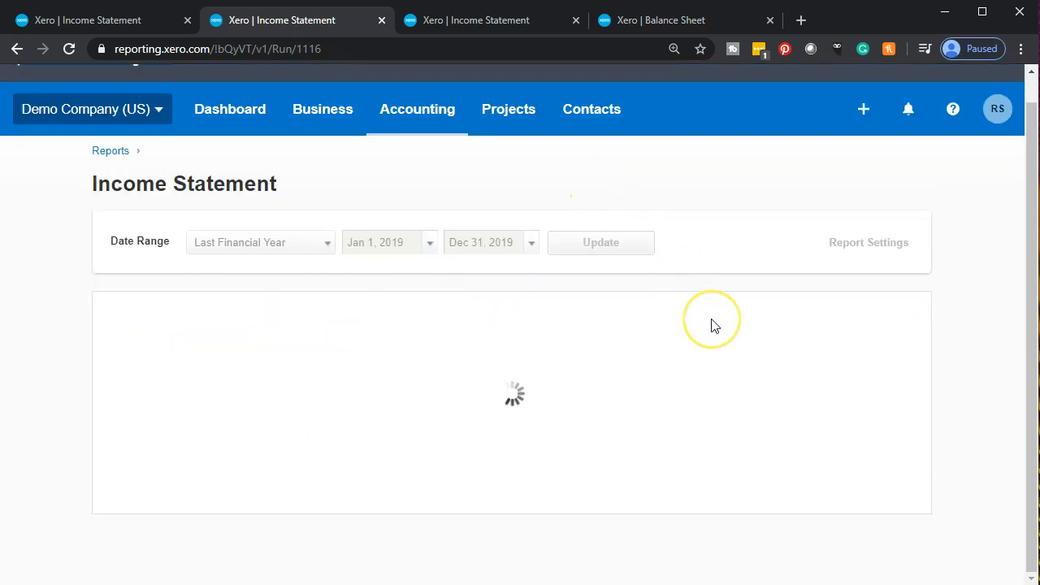
scroll(712, 325, down, 2)
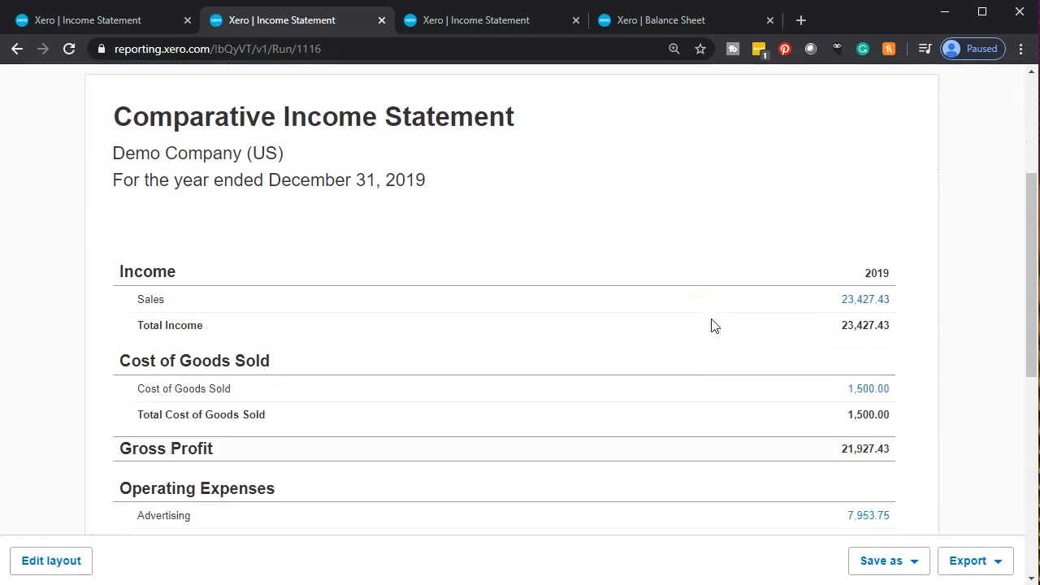
scroll(712, 325, up, 2)
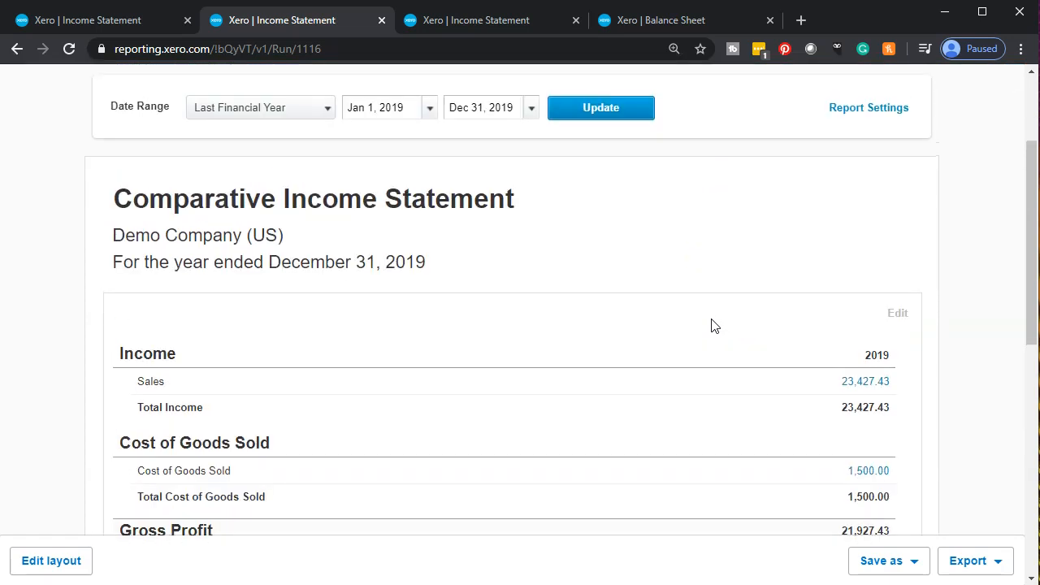
- In the report settings, turn off decimals, compare with 1 previous period, and update the report
click(804, 248)
click(864, 194)
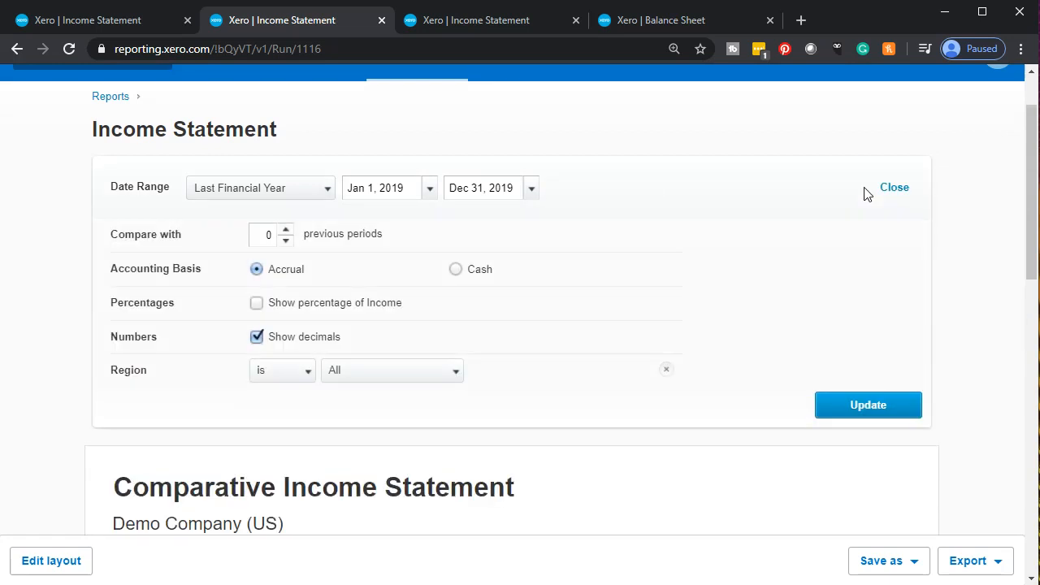
click(257, 338)
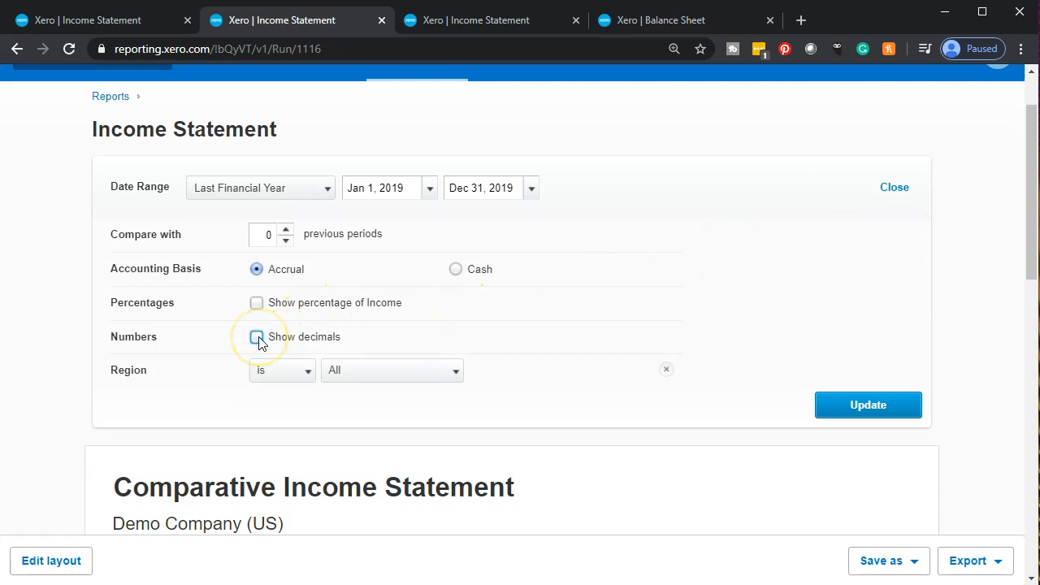
click(285, 229)
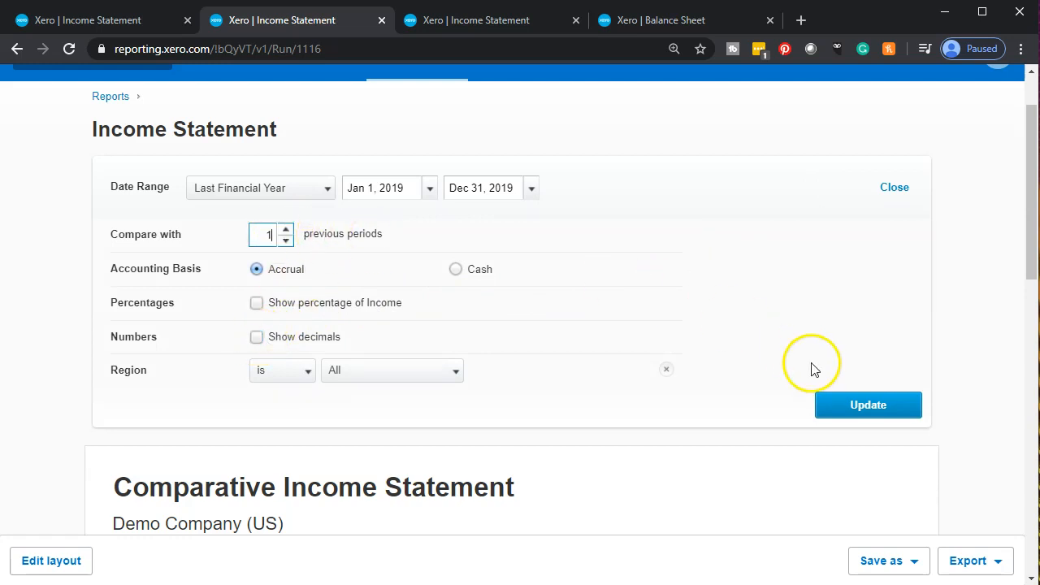
click(848, 410)
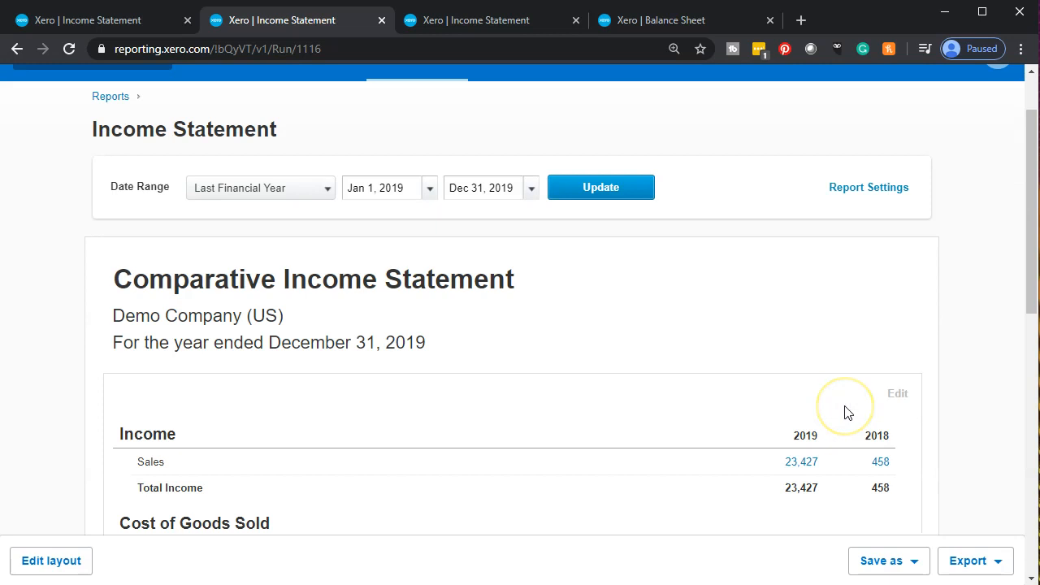
- Change the comparative report's date range to Last Month, update it, and enlarge the page to 125%
scroll(845, 407, down, 2)
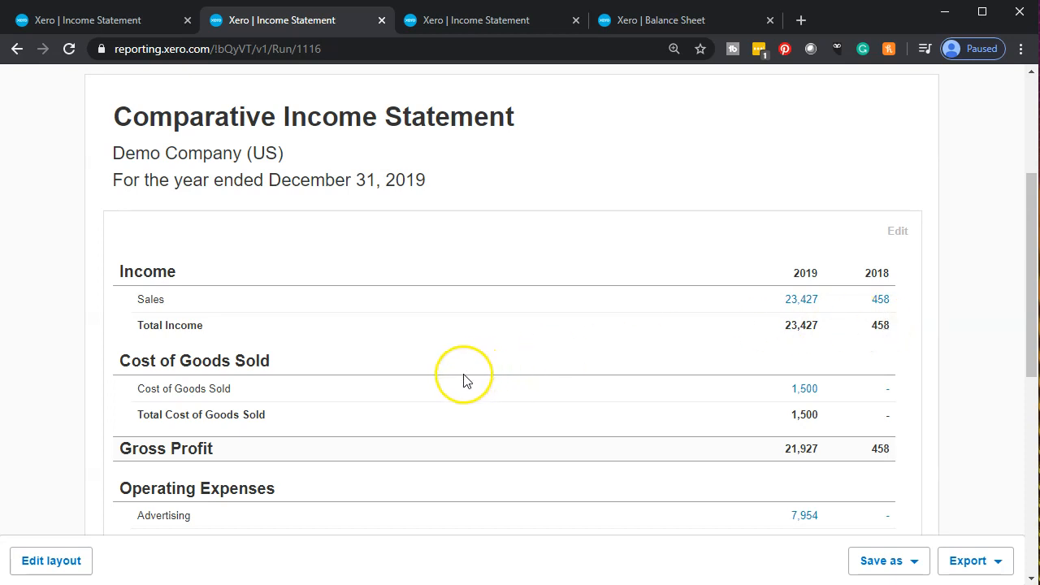
scroll(463, 379, up, 1)
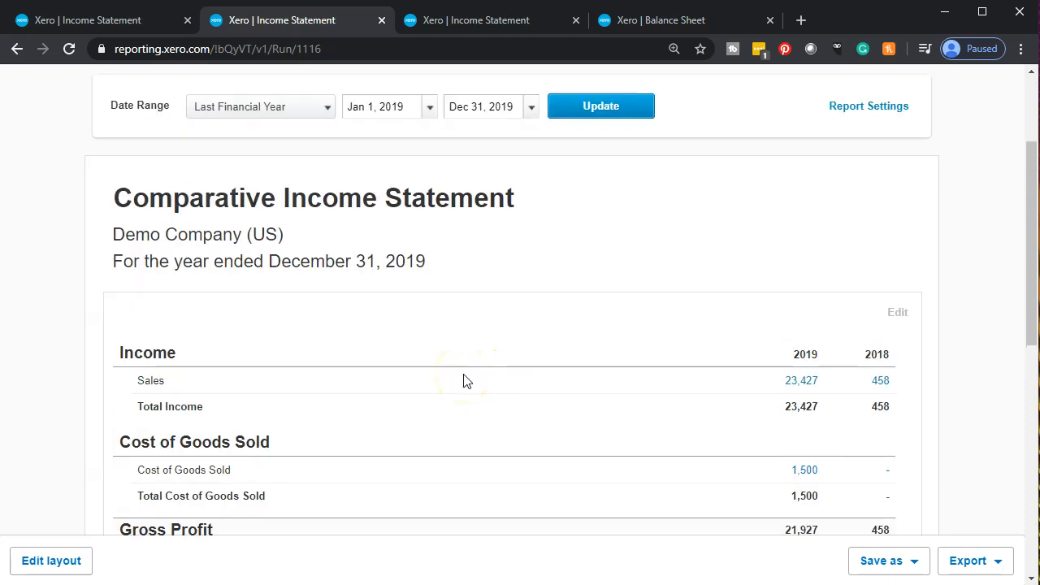
scroll(463, 381, up, 1)
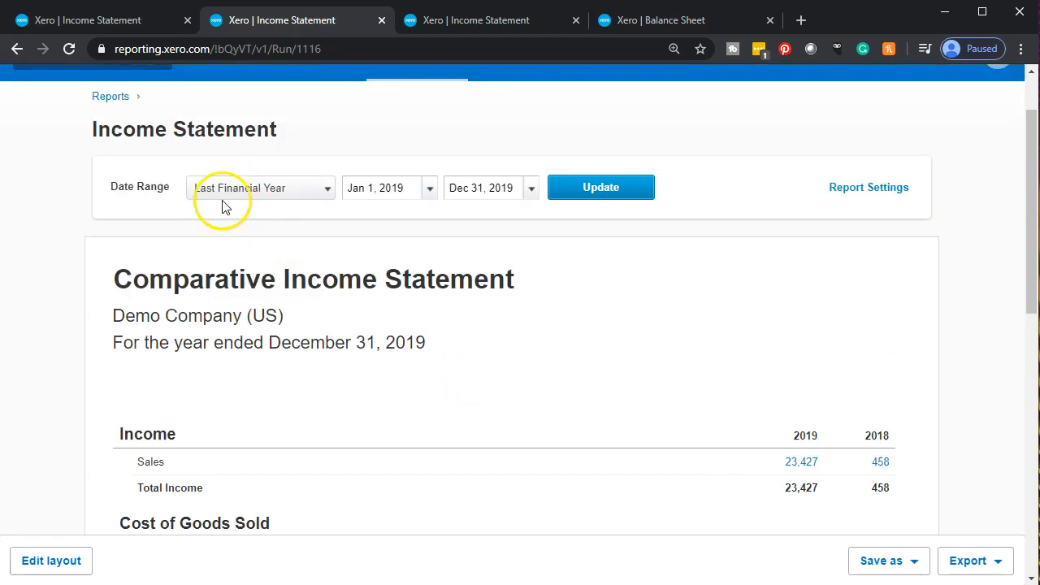
click(309, 195)
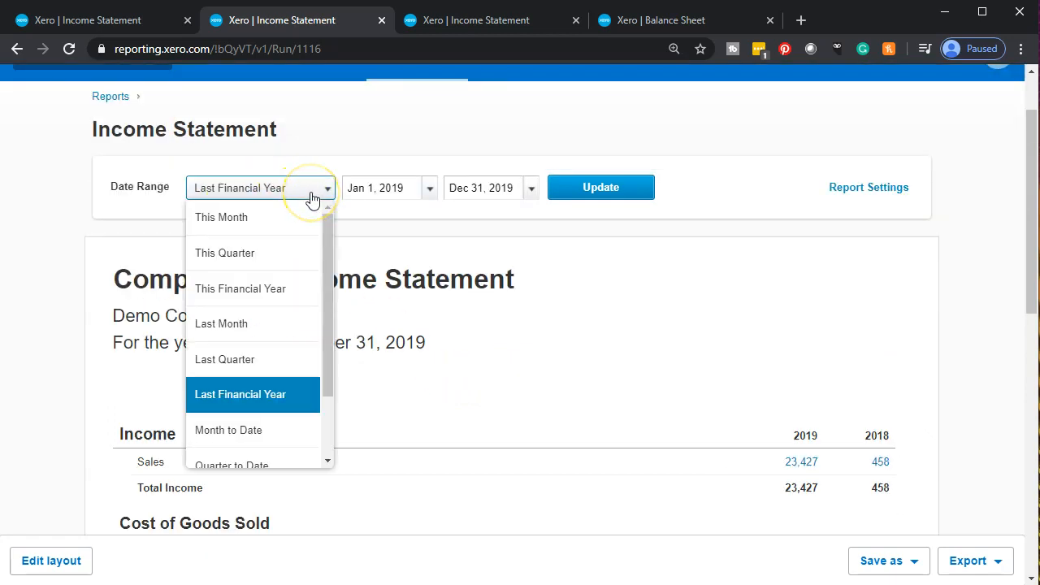
click(274, 325)
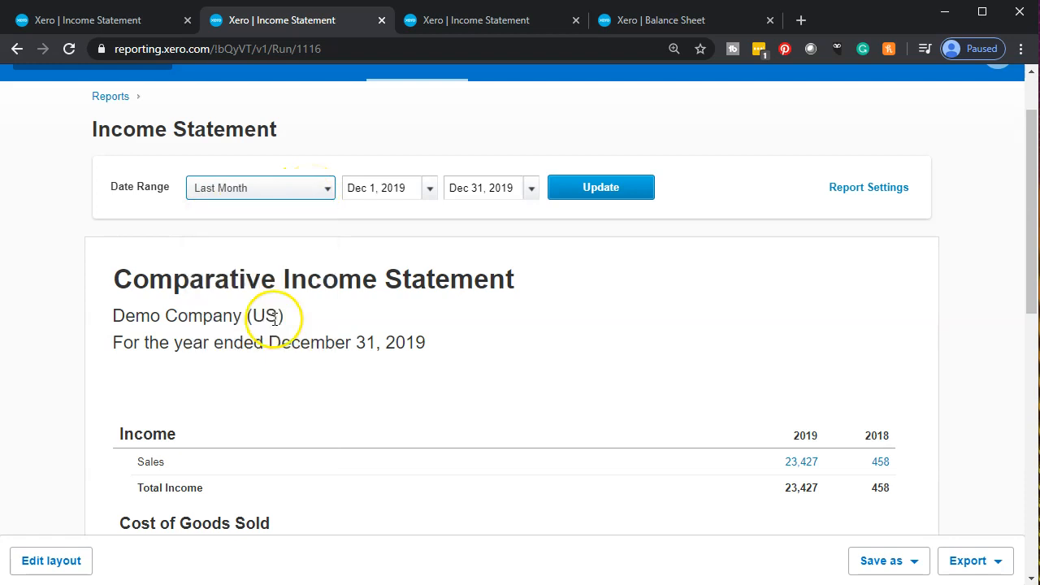
click(576, 193)
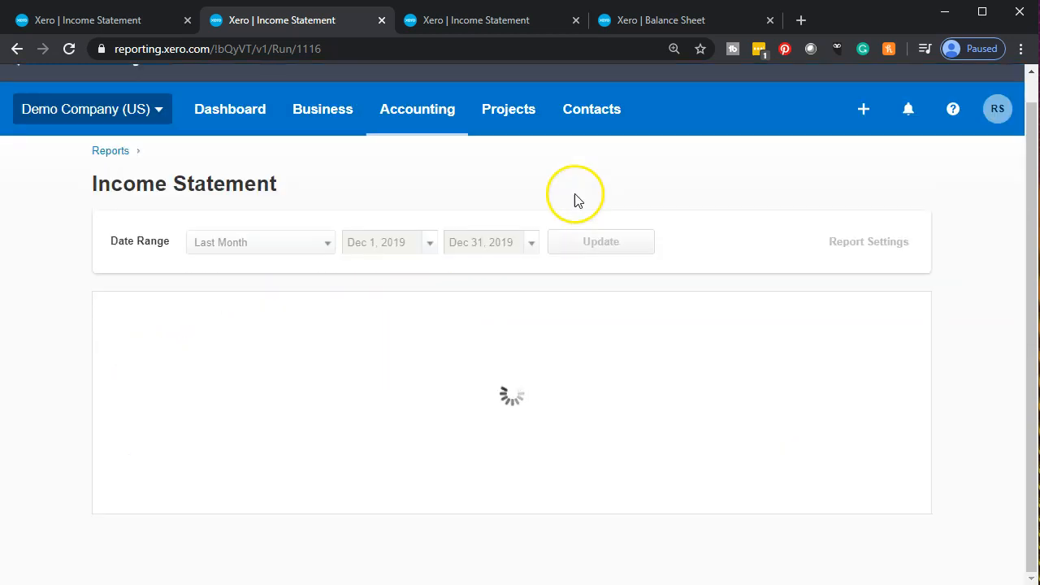
scroll(440, 343, down, 1)
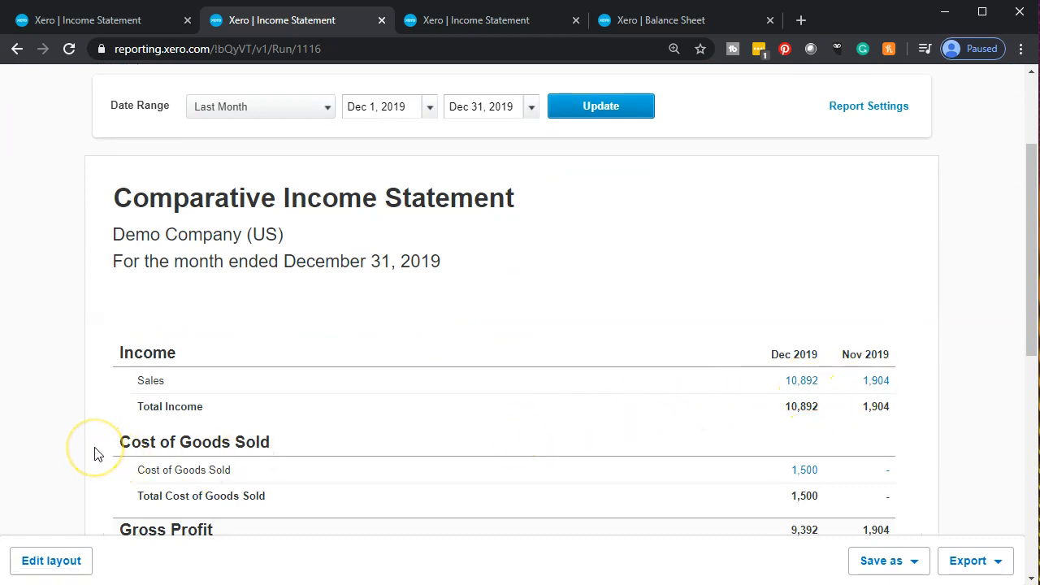
key(ctrl+plus)
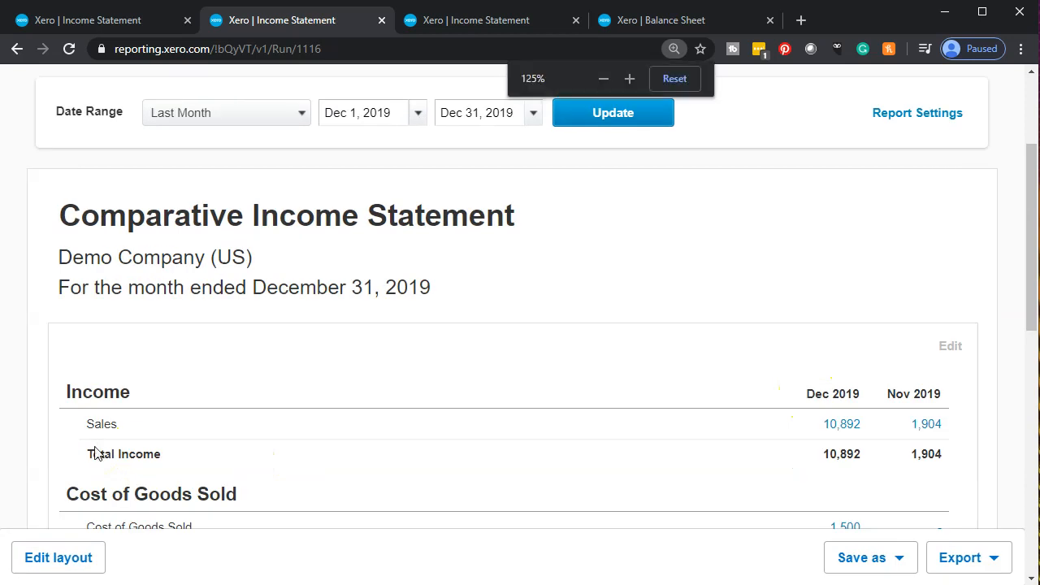
click(772, 442)
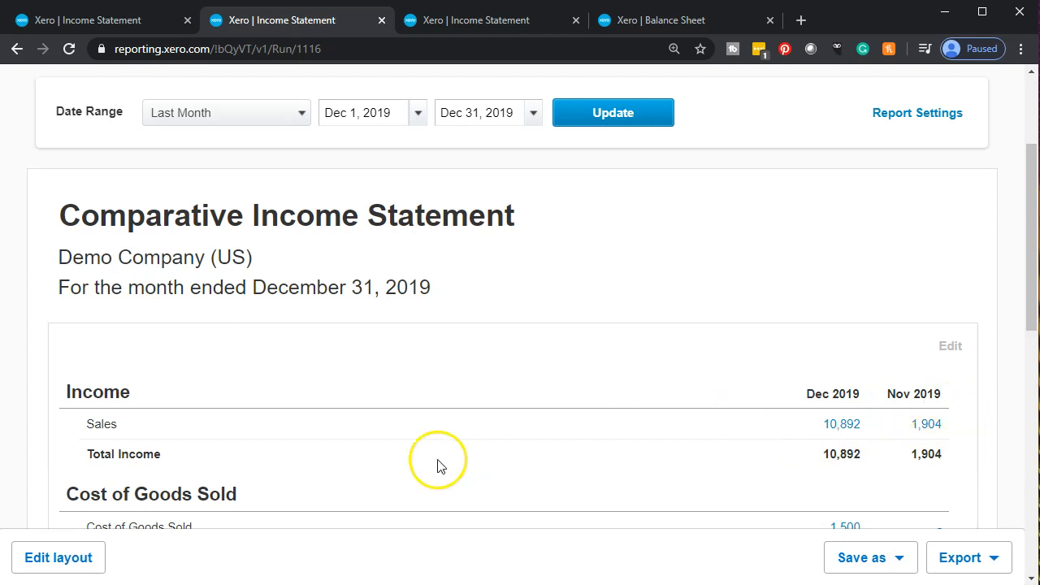
- Open the Comparative Income Statement's layout for editing and delete the unsaved layout changes
click(82, 568)
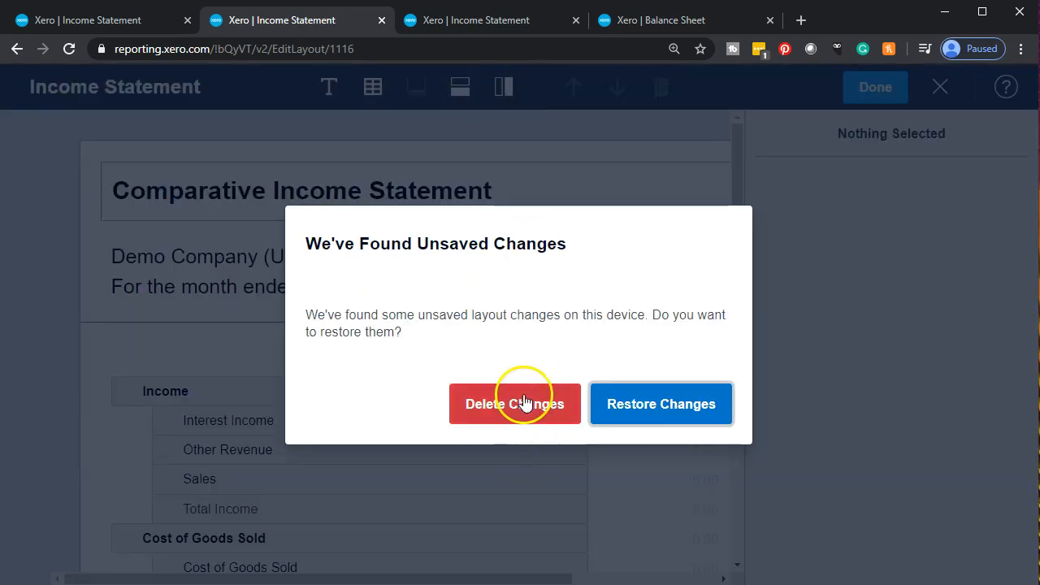
click(525, 401)
scroll(525, 396, down, 4)
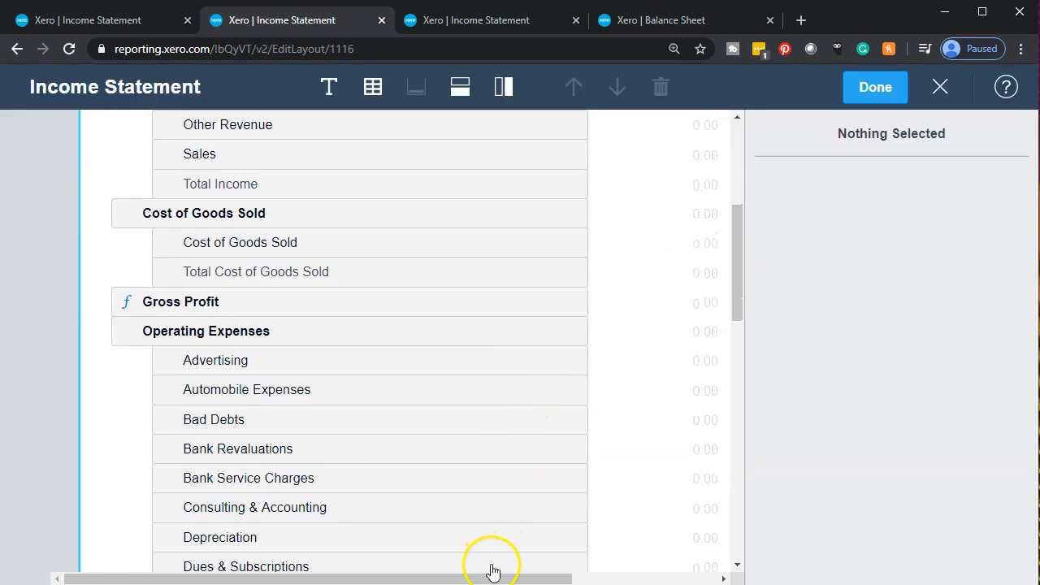
drag(494, 569, 452, 564)
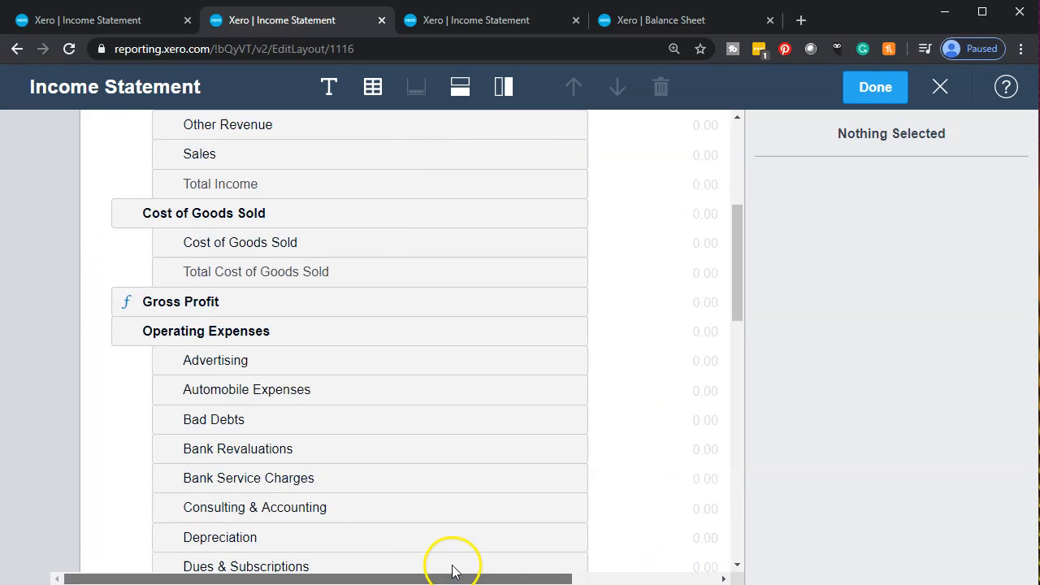
scroll(471, 499, up, 2)
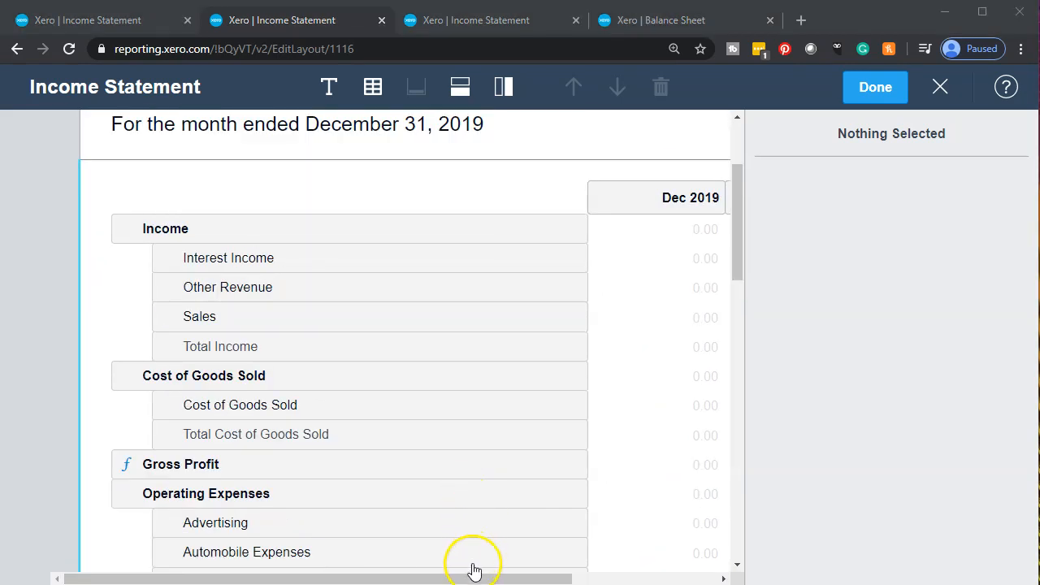
mouse_move(471, 577)
mouse_down()
mouse_move(602, 578)
mouse_move(603, 568)
mouse_move(487, 575)
mouse_up()
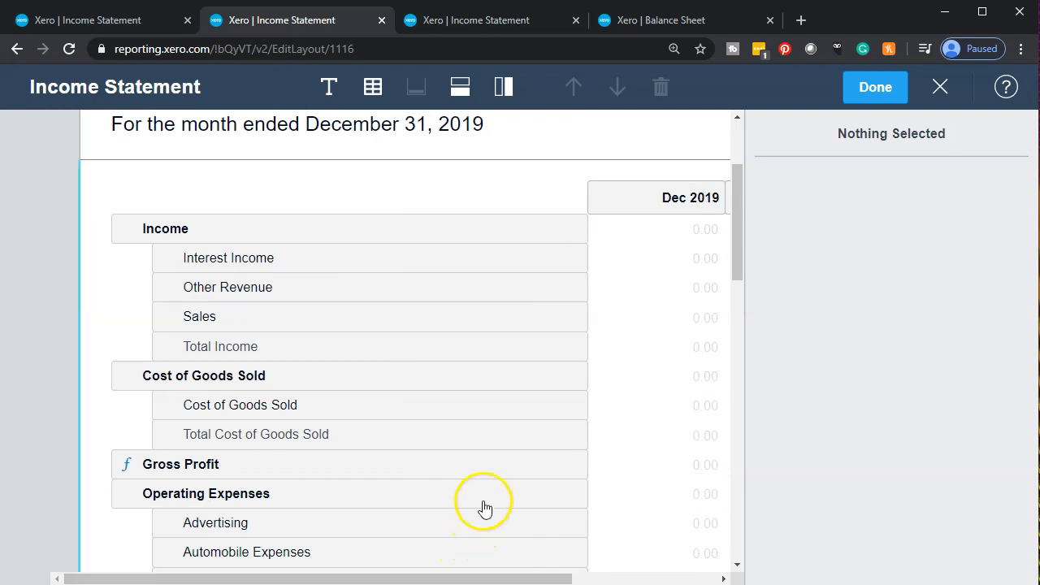
scroll(484, 504, up, 2)
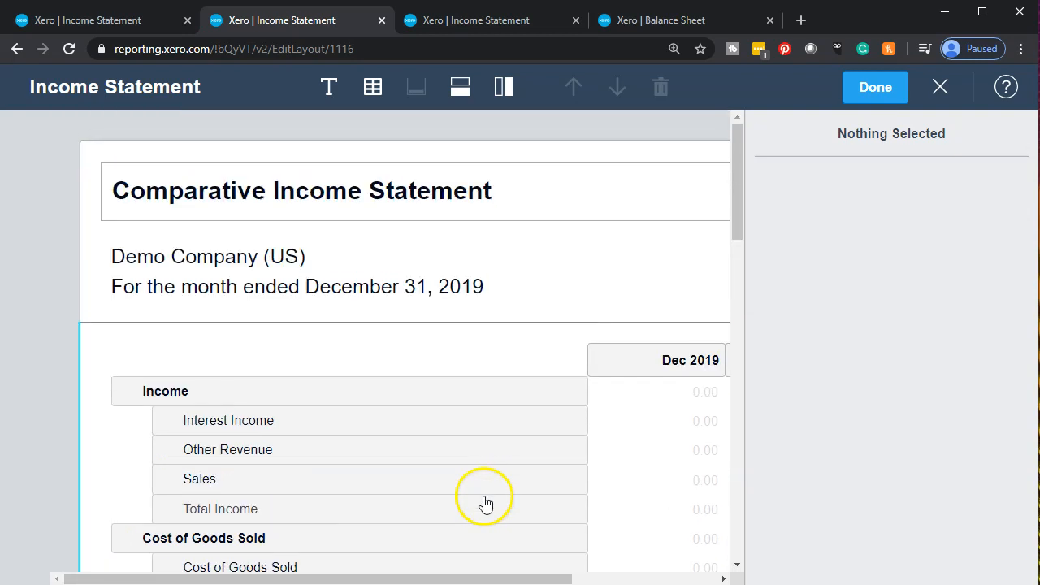
- Add a formula column to the report that subtracts Nov 2019 from Dec 2019
click(504, 89)
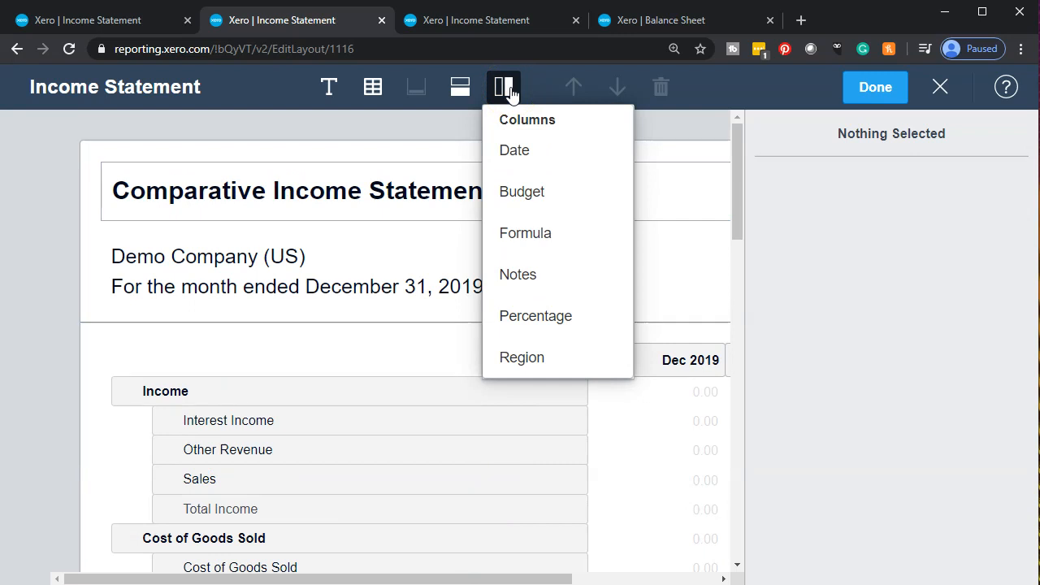
click(533, 240)
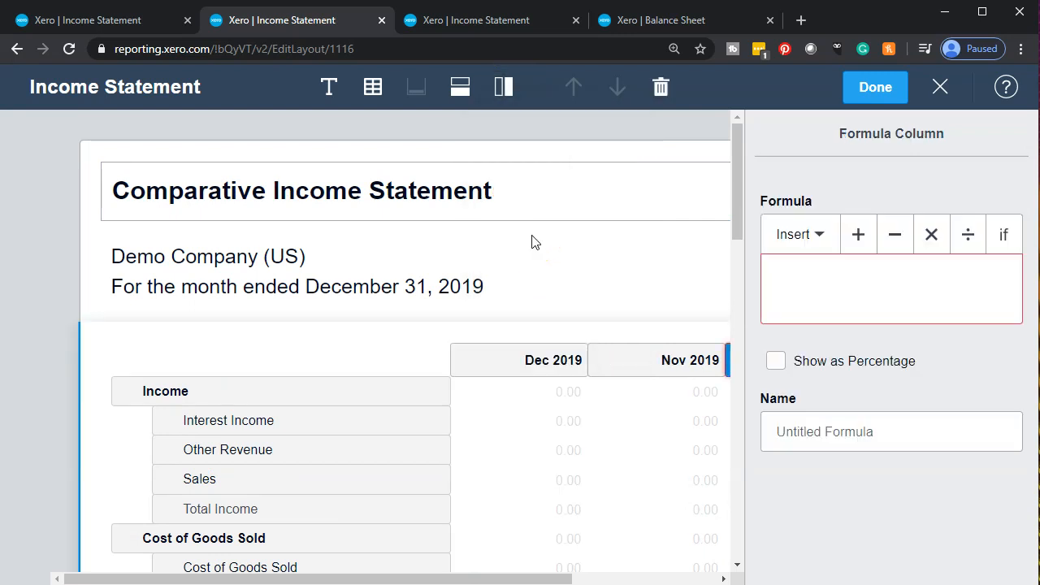
click(787, 268)
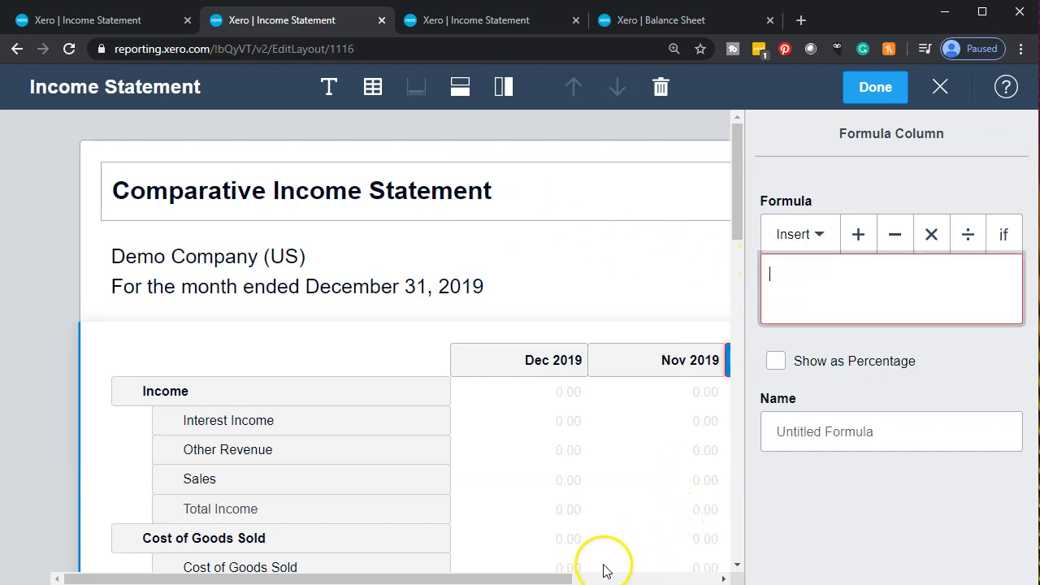
drag(557, 582, 687, 579)
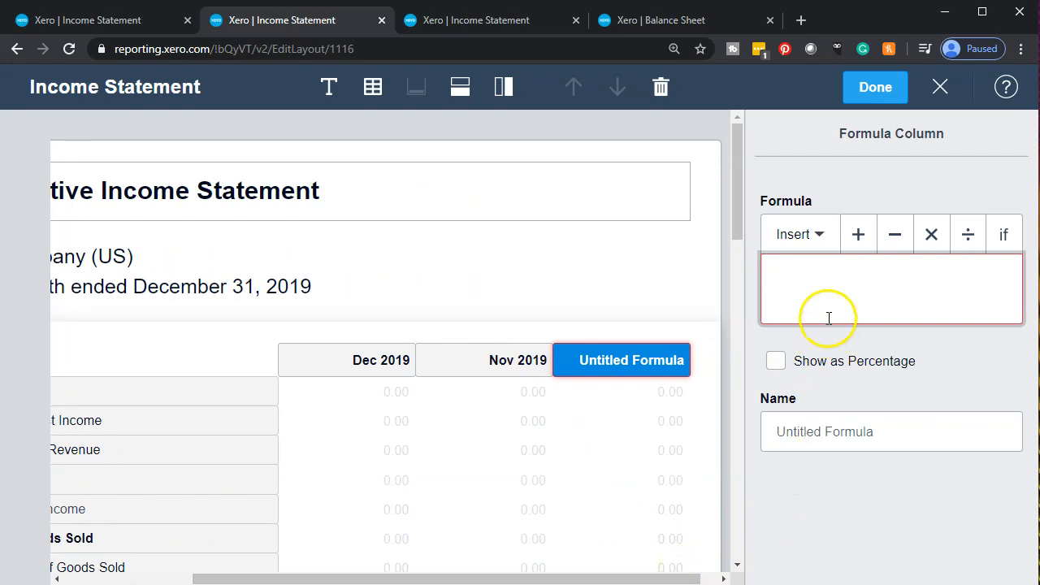
click(825, 249)
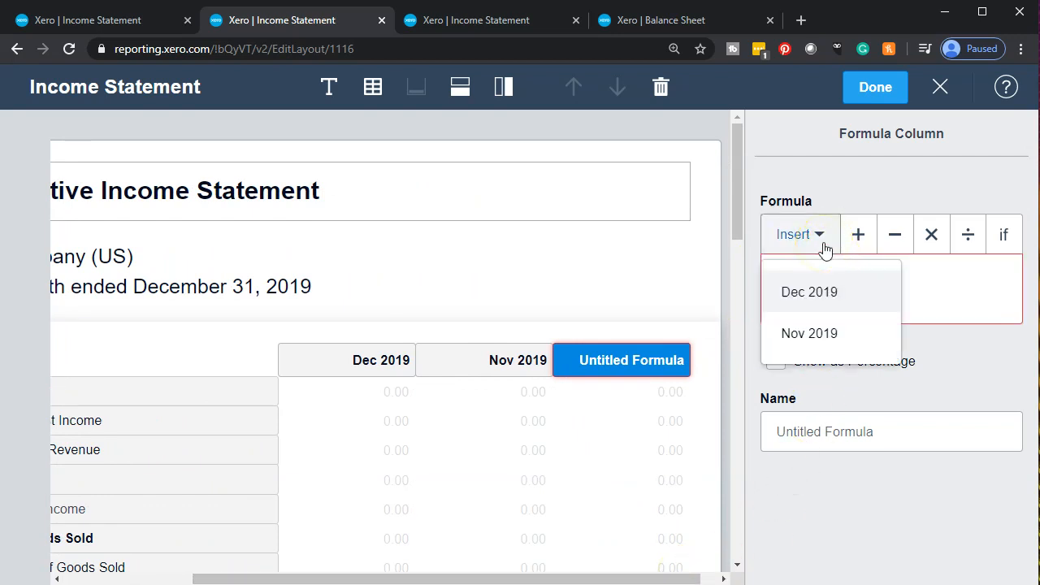
click(801, 294)
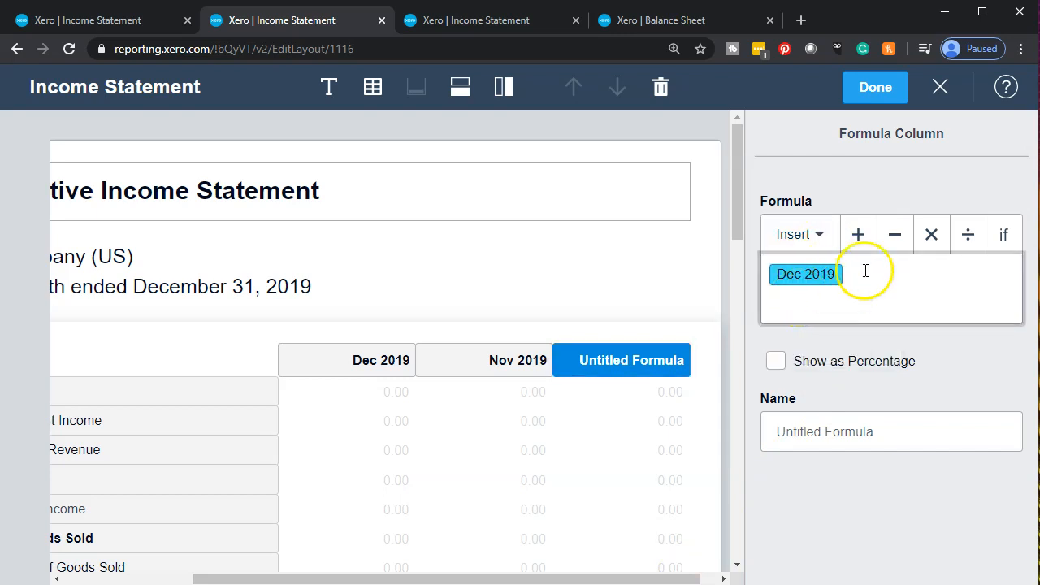
click(894, 237)
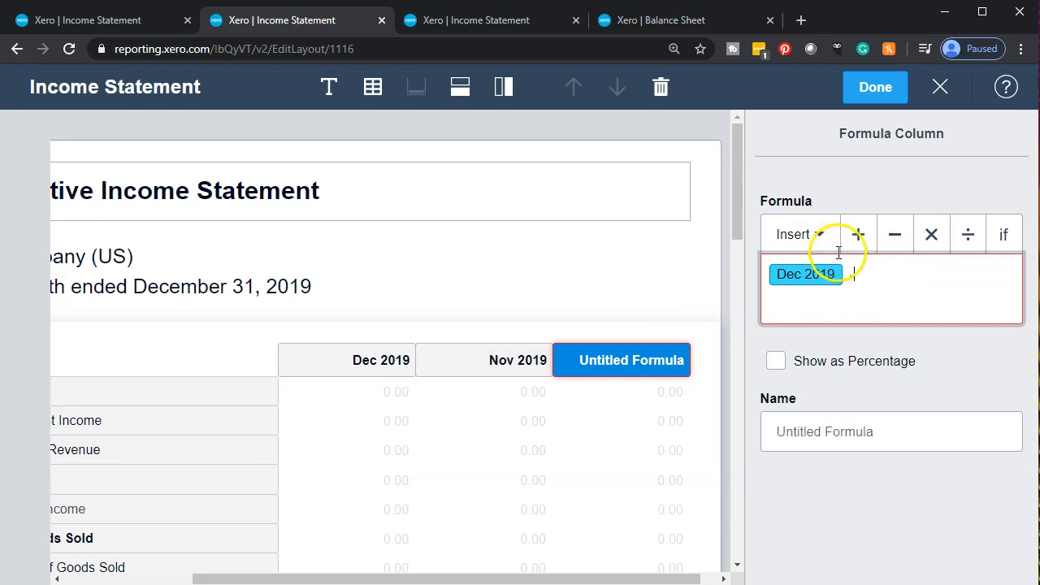
click(816, 236)
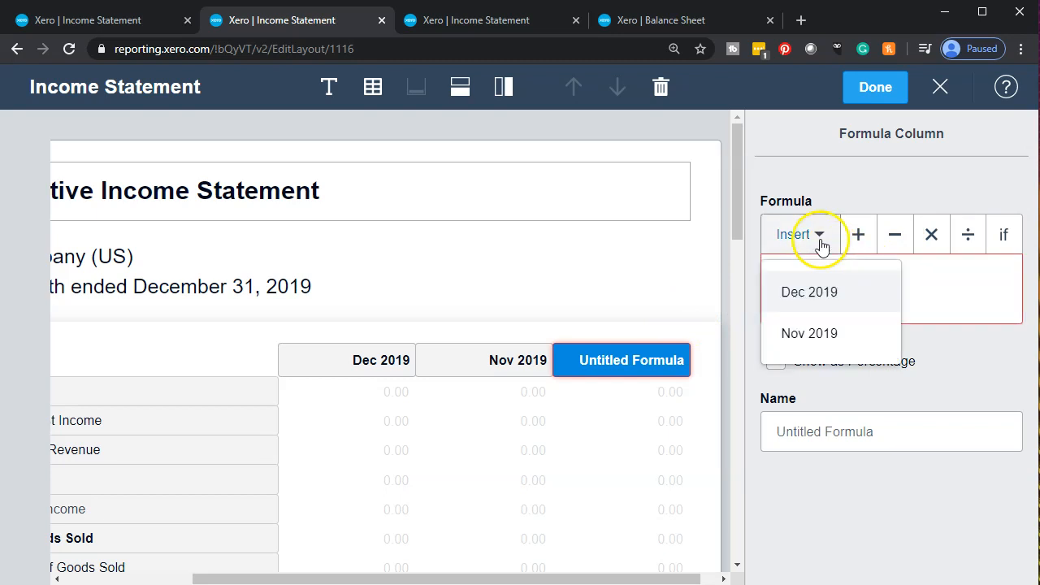
click(825, 333)
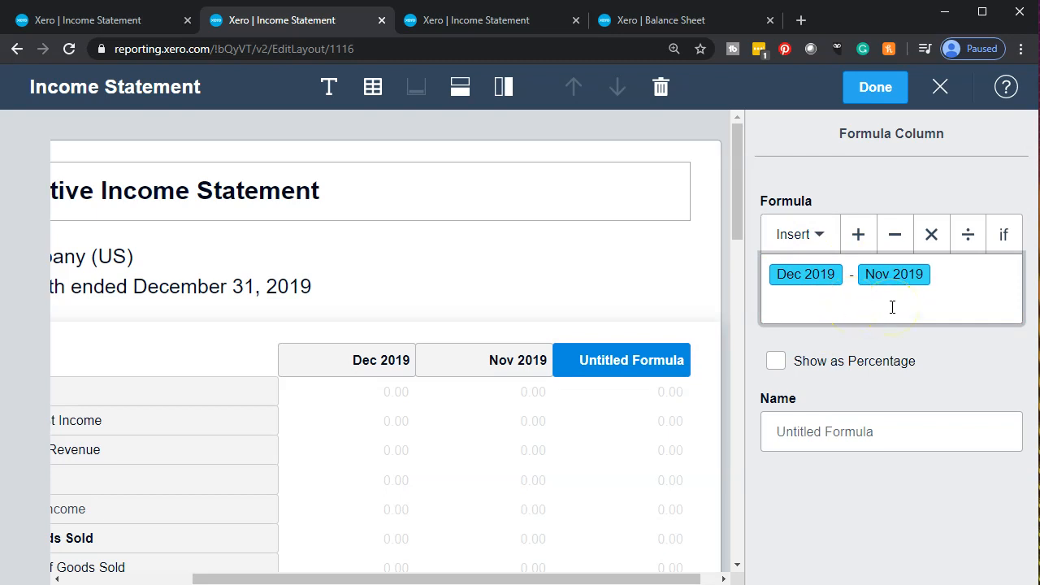
- Name the formula column "Difference" and finish editing the layout
click(893, 422)
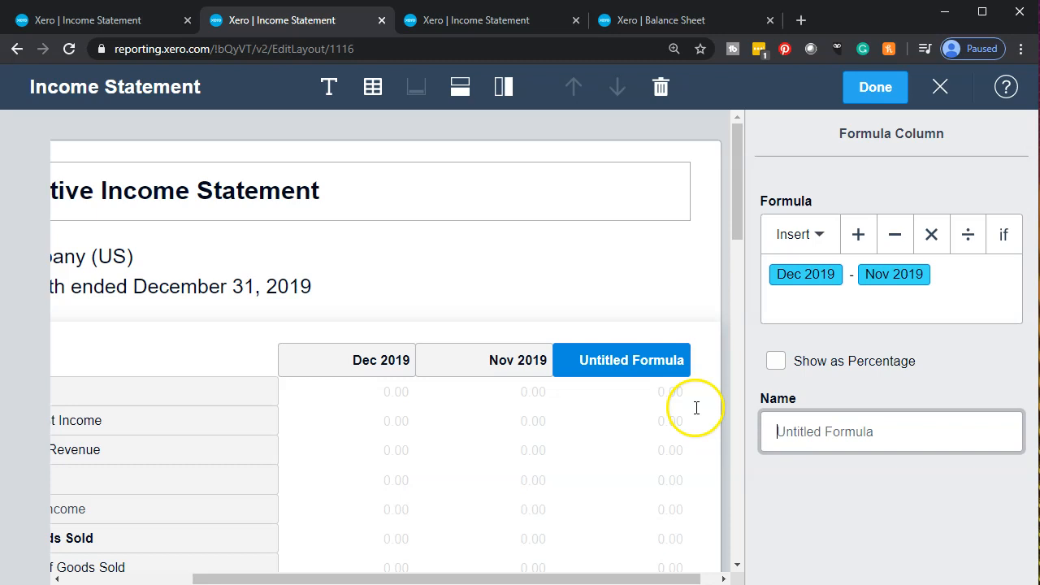
text(Difference)
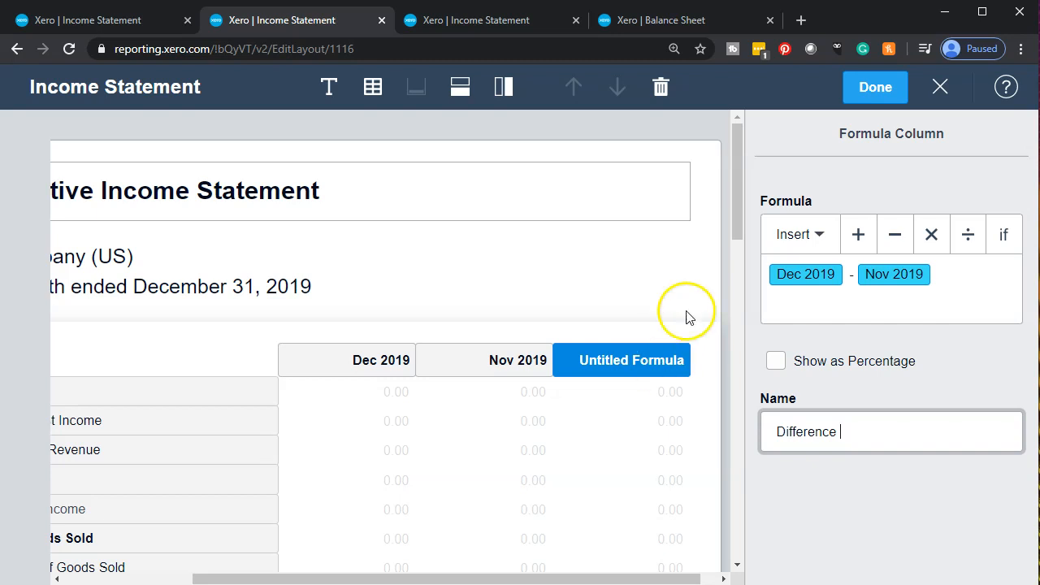
click(851, 106)
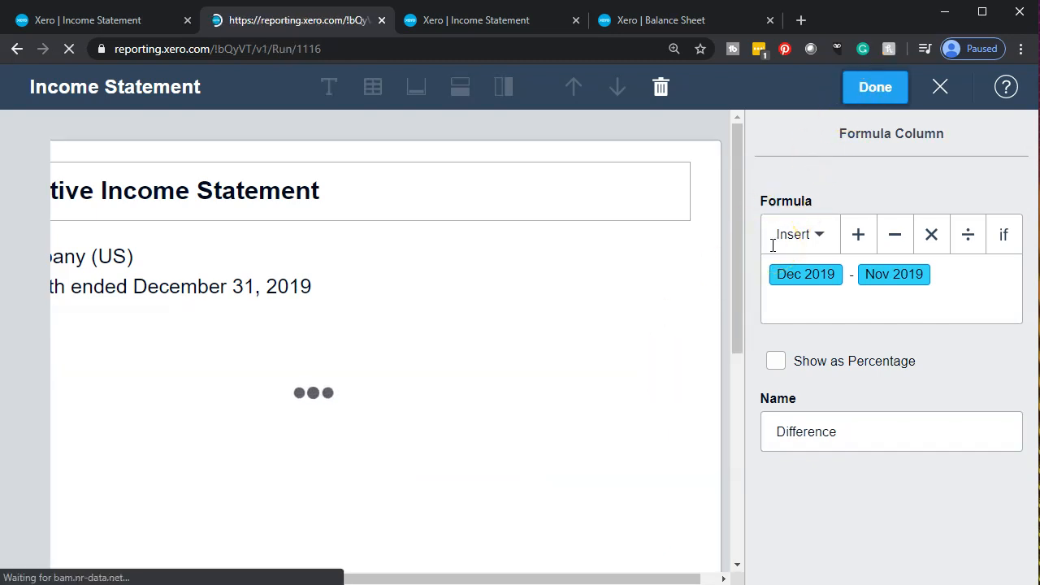
- Switch to Calculator, place it beside the report's amounts, and subtract November's sales of 1904 from December's 10892
scroll(462, 427, down, 4)
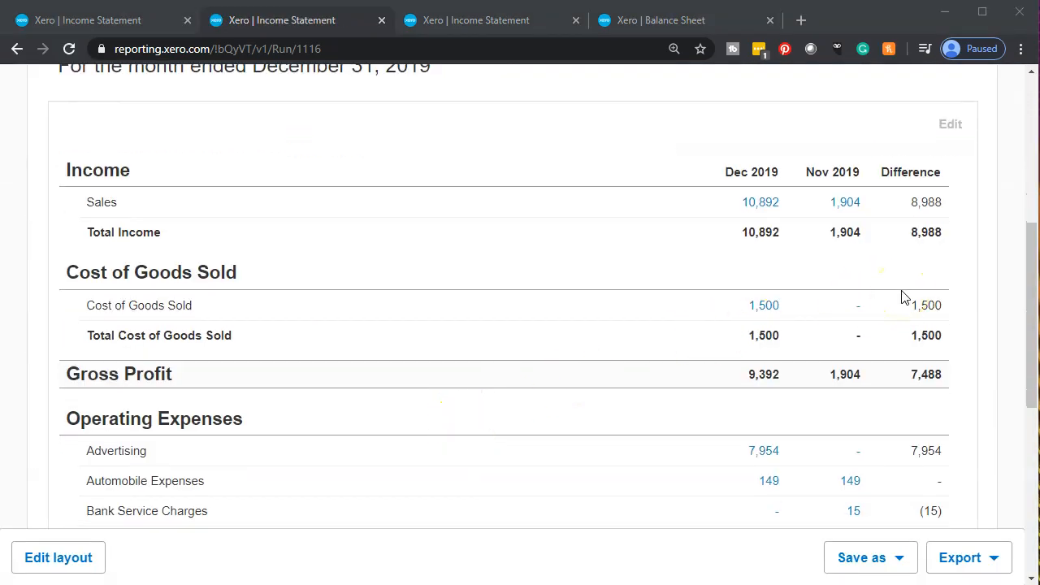
key(alt+Tab)
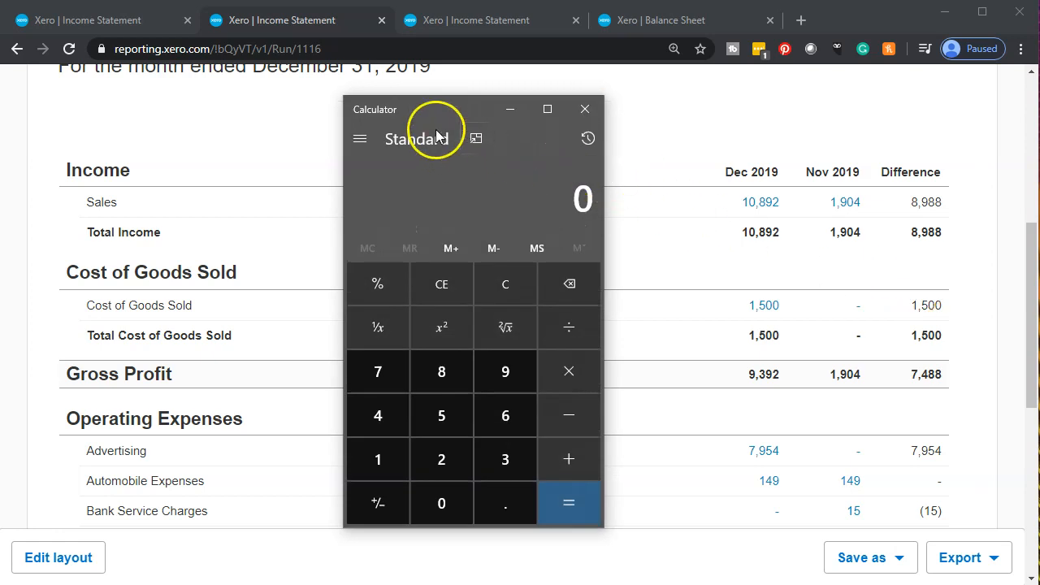
drag(447, 112, 515, 181)
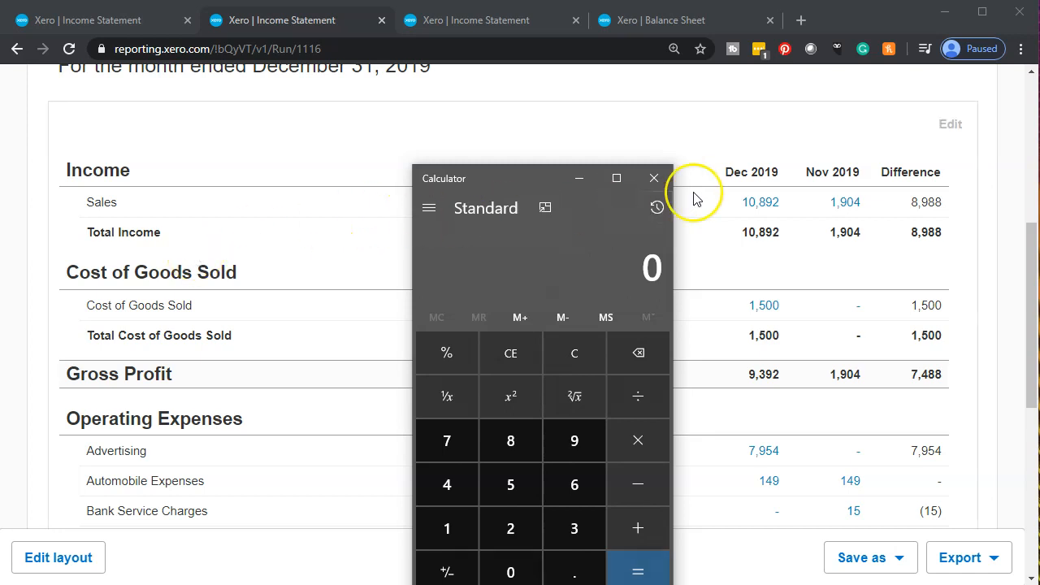
text(10892 - 1)
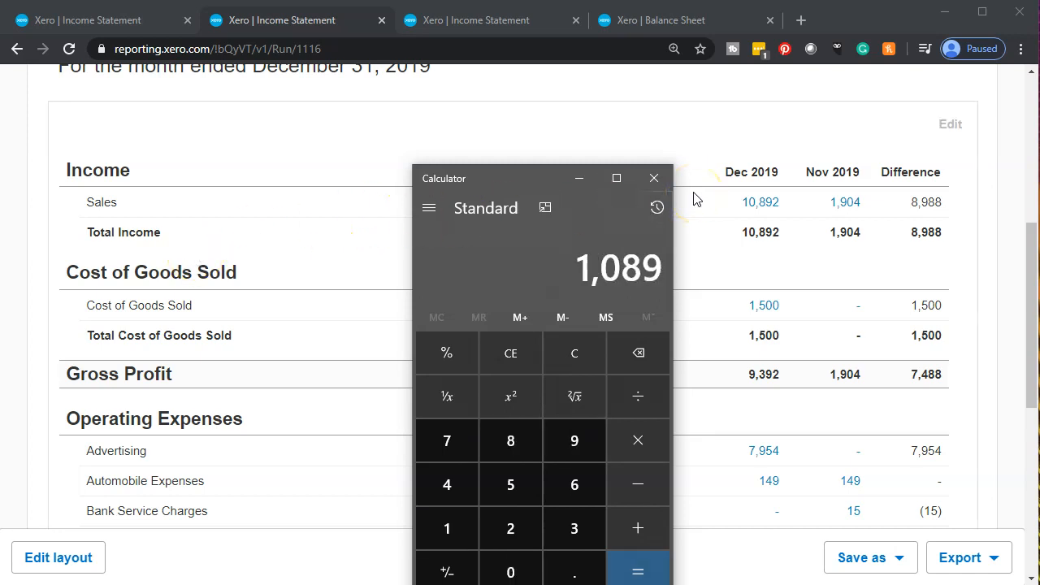
text(904)
key(Return)
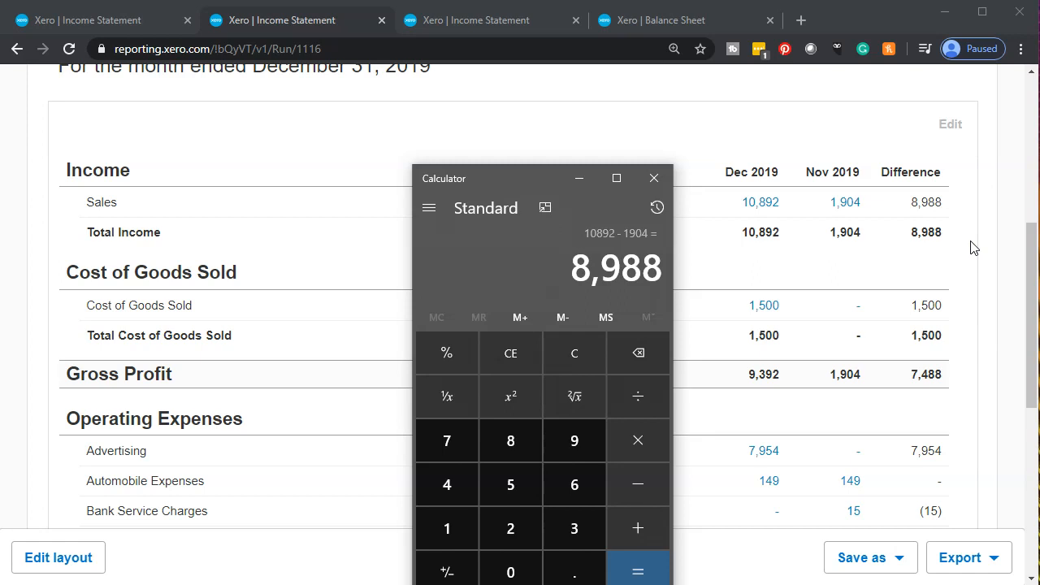
- Calculate the sales percentage change by dividing 8988 by 1904, and close the calculator
key(slash)
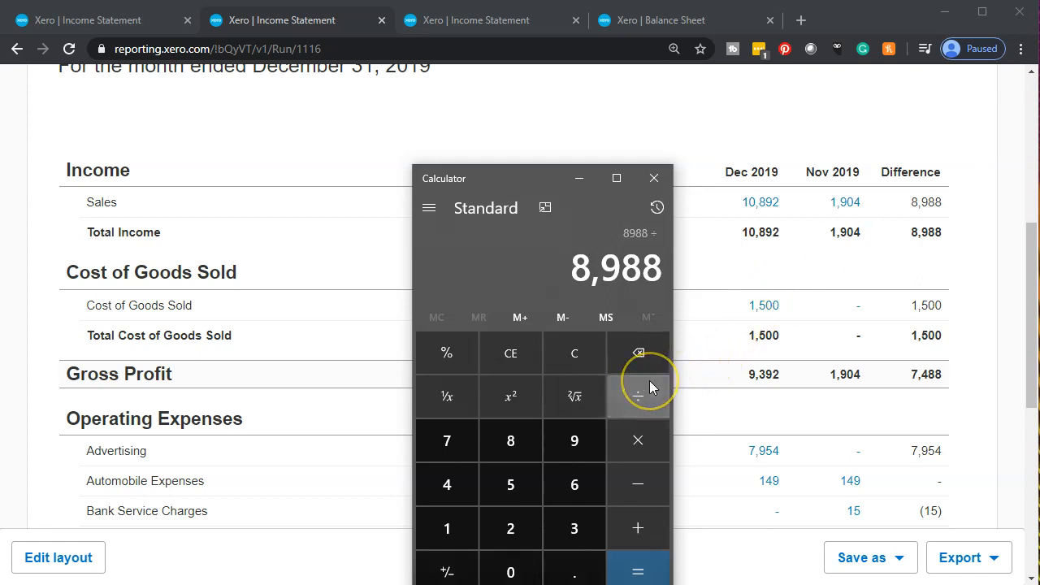
text(1904)
key(Return)
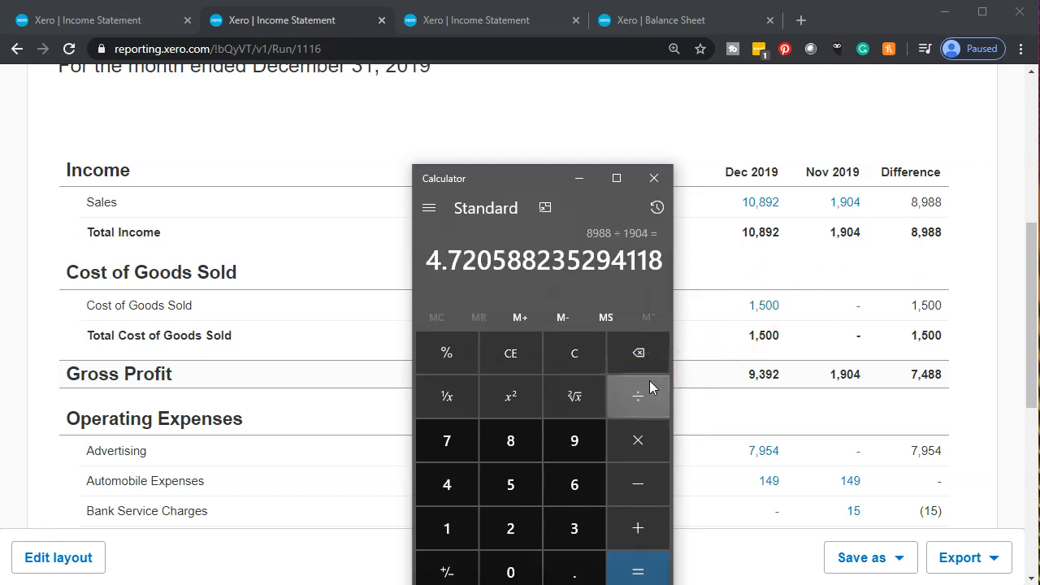
click(582, 359)
text(8988 ÷ )
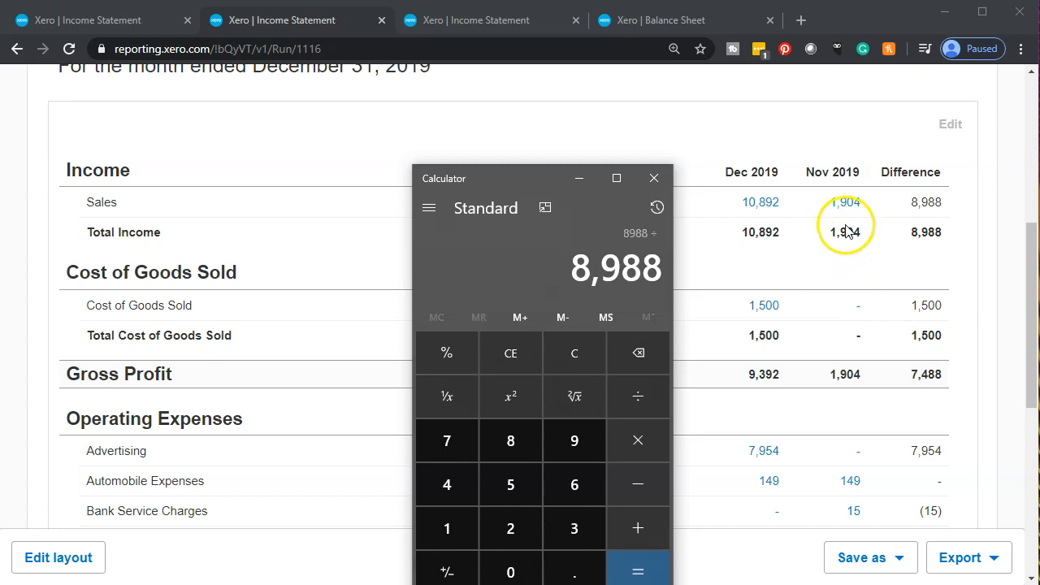
text(1904)
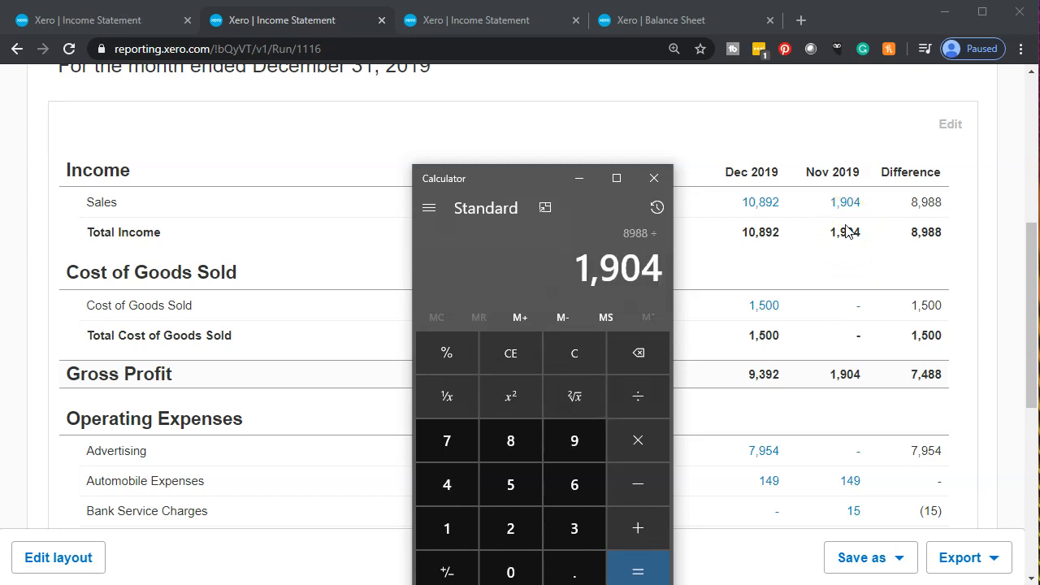
key(Return)
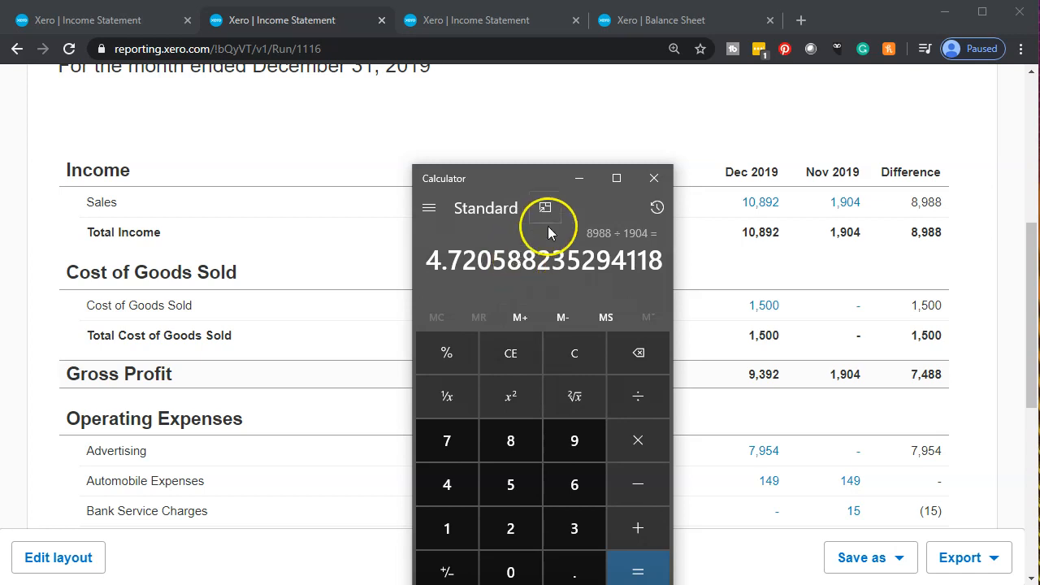
click(663, 177)
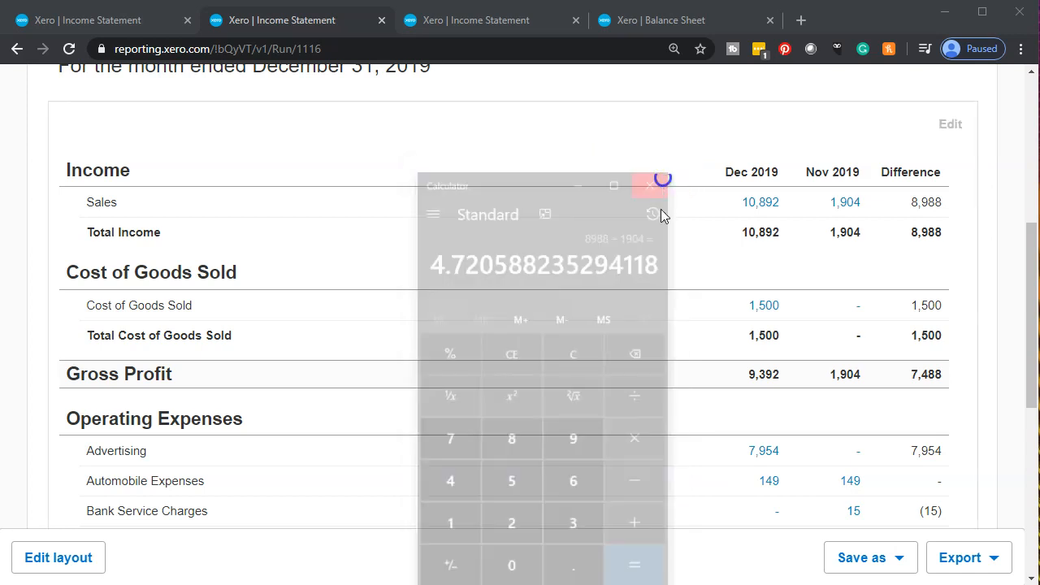
- Open the Comparative Income Statement's layout for editing and add another formula column after Difference
scroll(113, 536, down, 4)
click(57, 558)
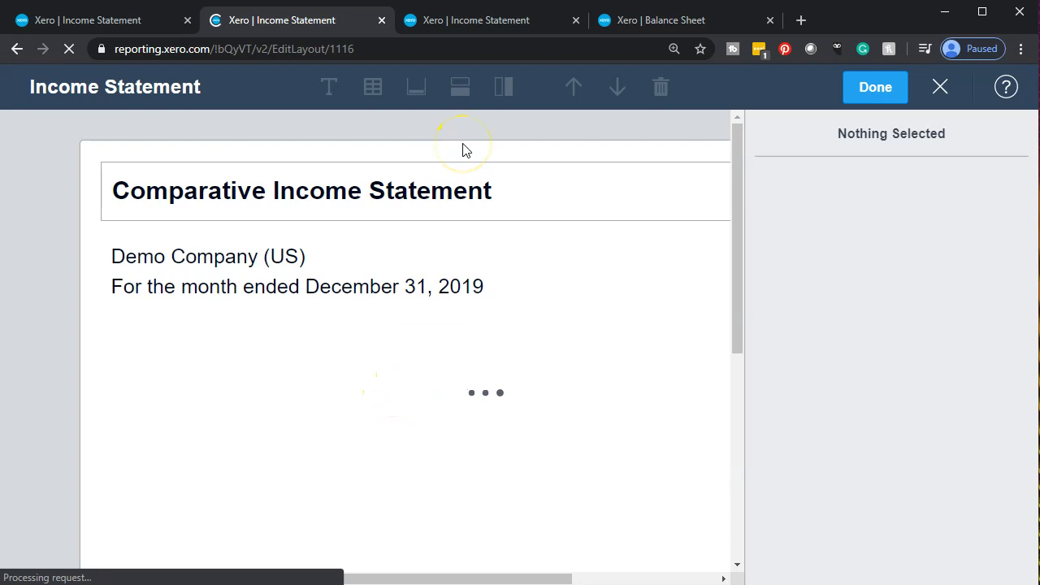
click(503, 91)
click(533, 235)
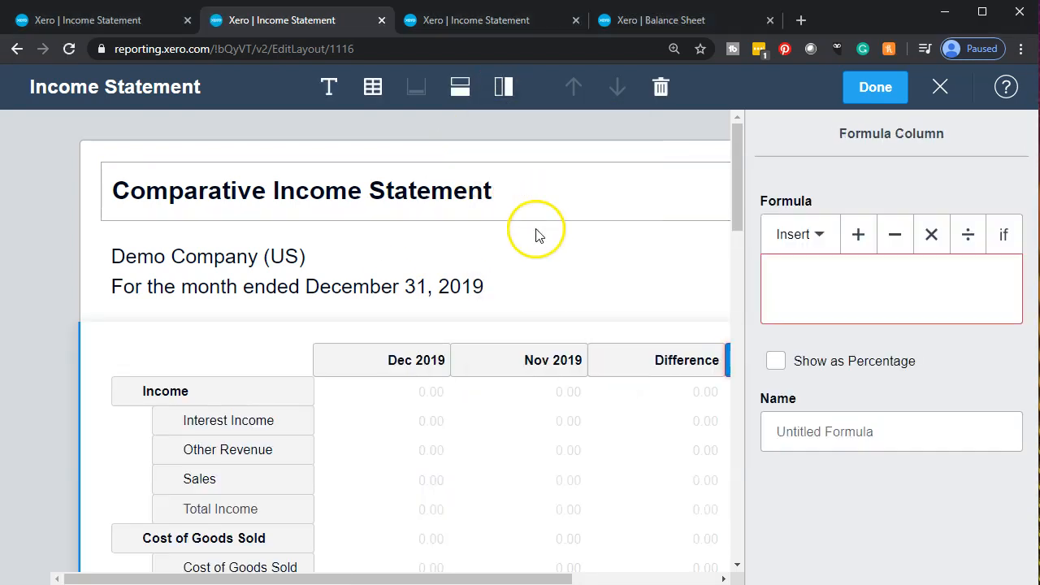
- Set the new column's formula to Difference divided by Nov 2019
drag(552, 579, 689, 579)
click(788, 294)
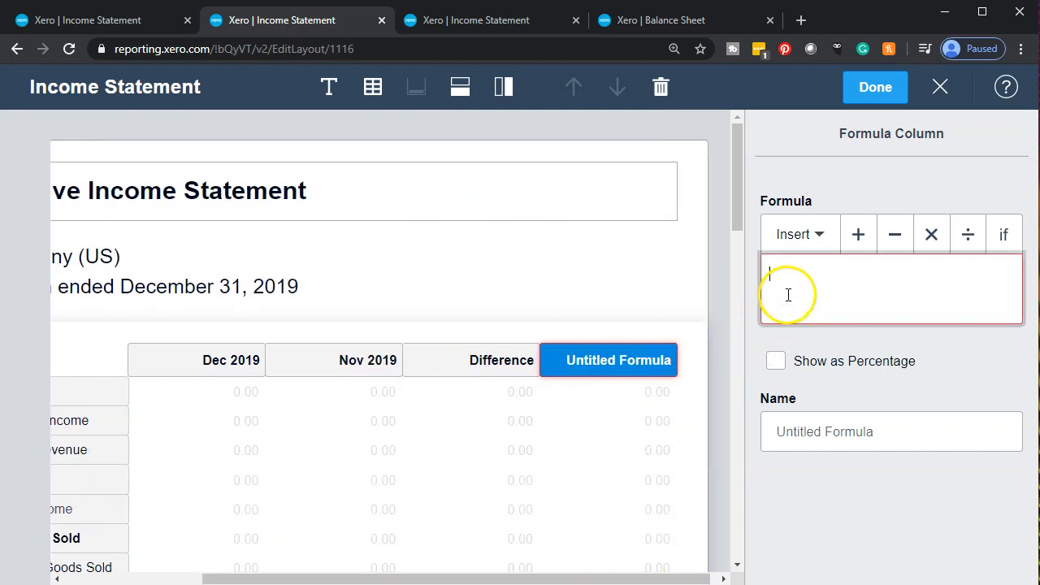
click(816, 235)
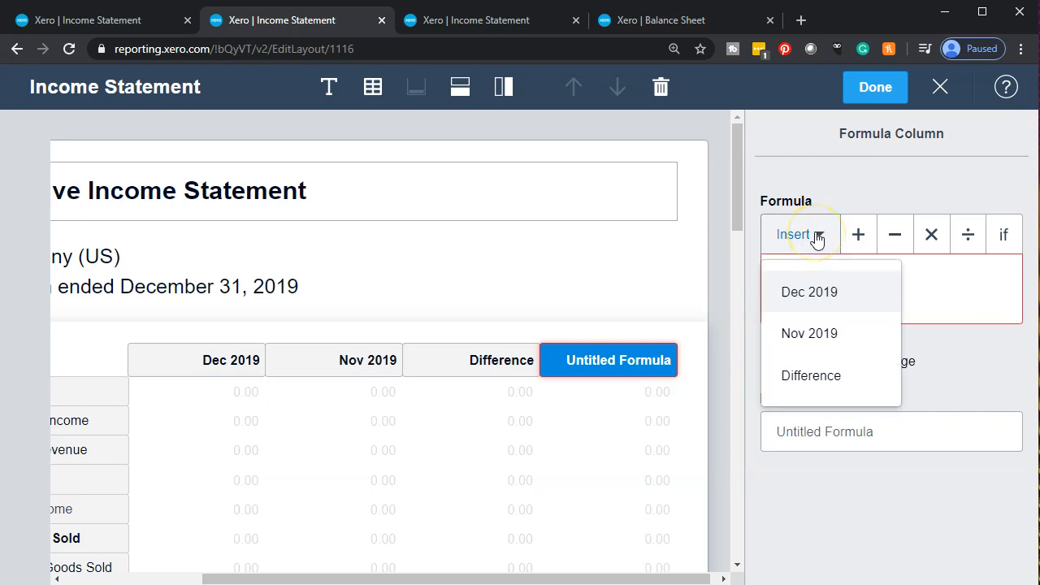
click(827, 373)
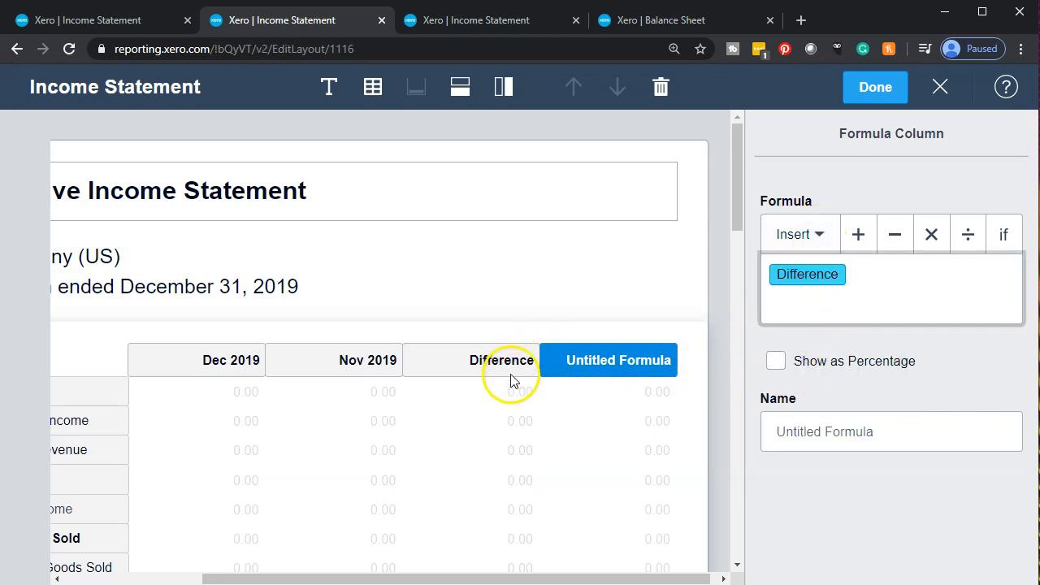
click(969, 238)
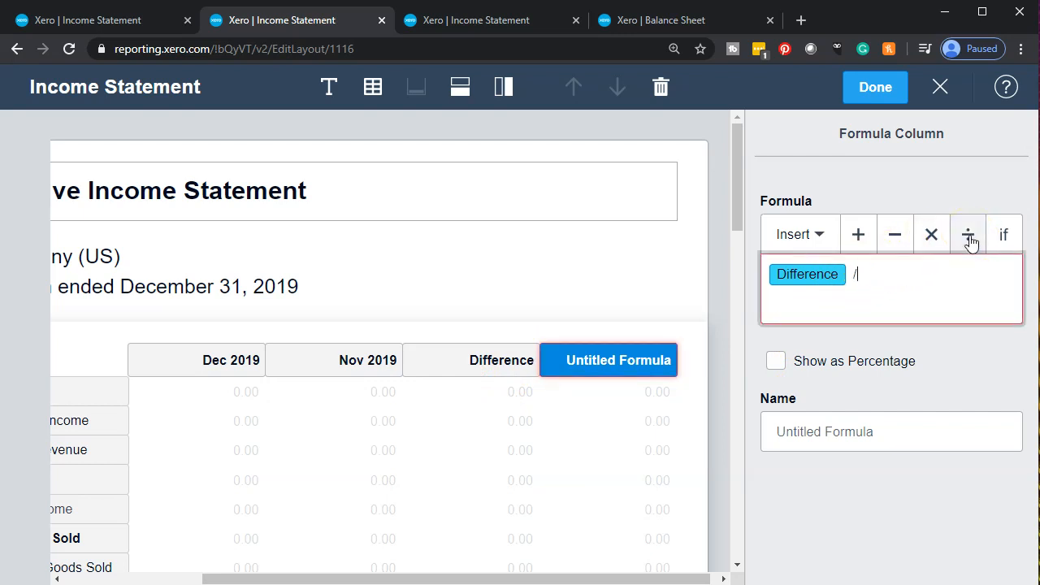
click(818, 234)
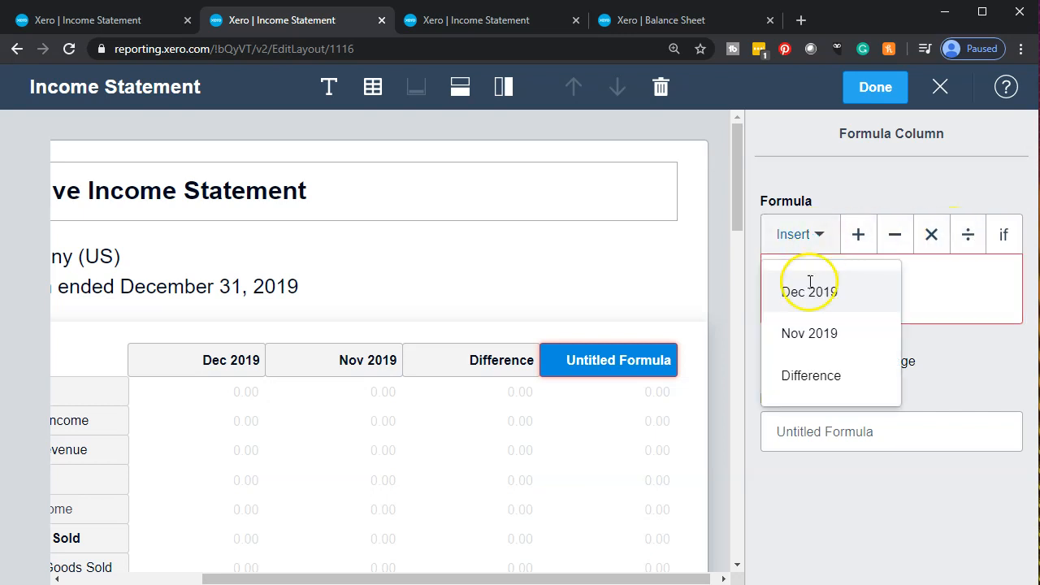
click(803, 334)
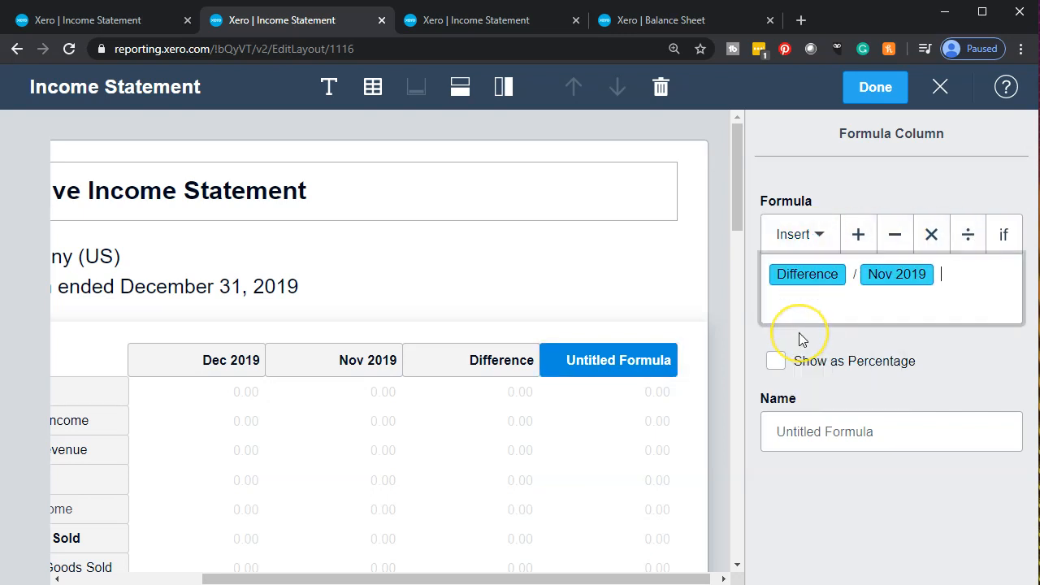
- Show the formula column as a percentage, name it "% Change", and finish editing the layout
click(776, 362)
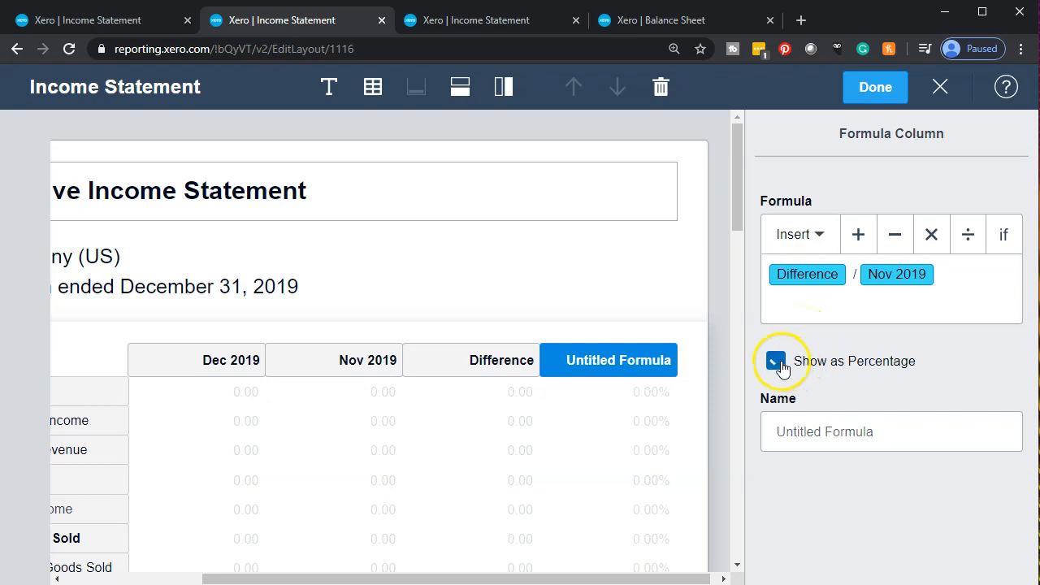
click(894, 431)
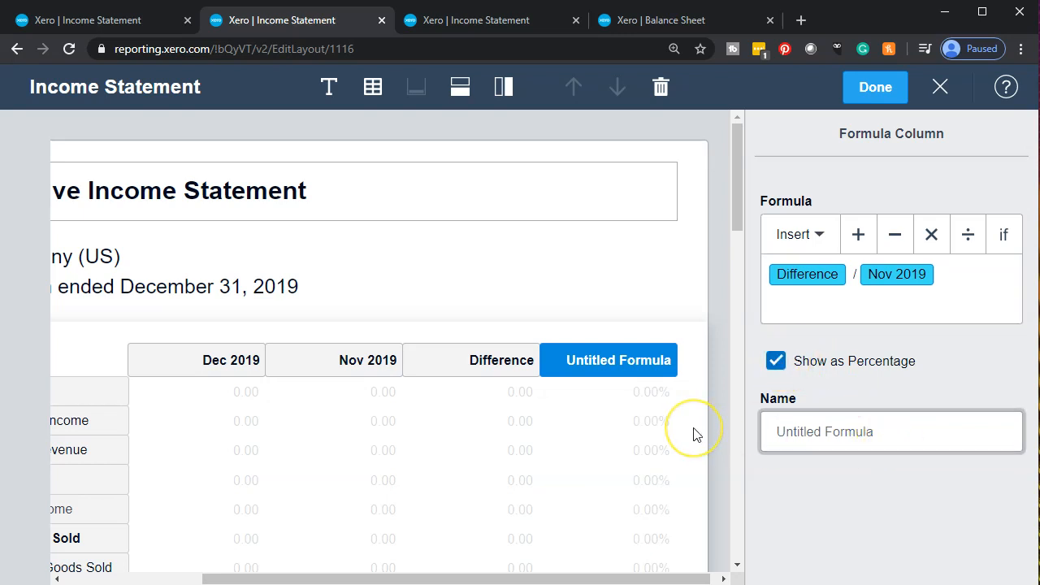
text(% Change)
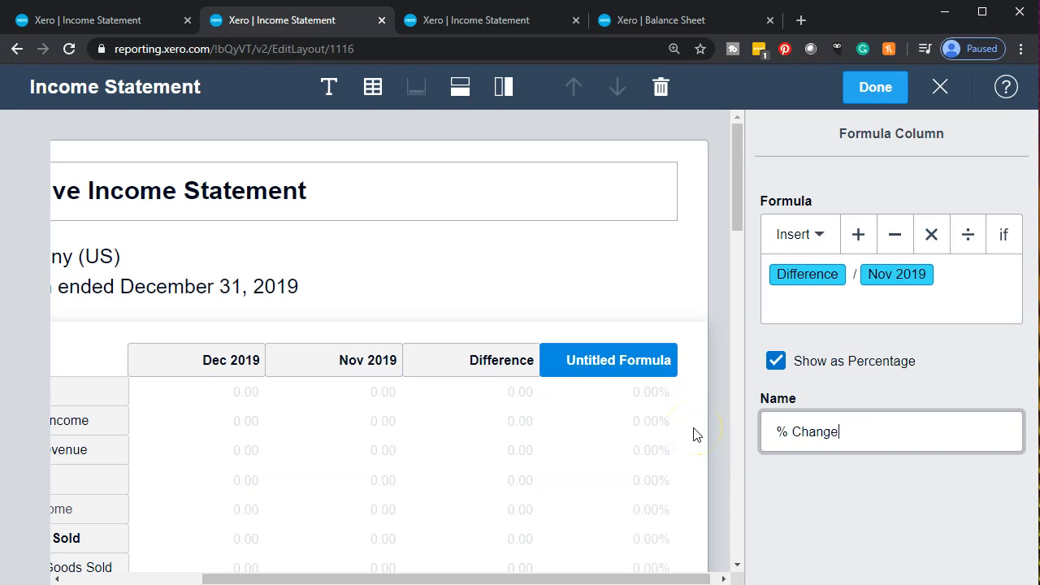
click(875, 99)
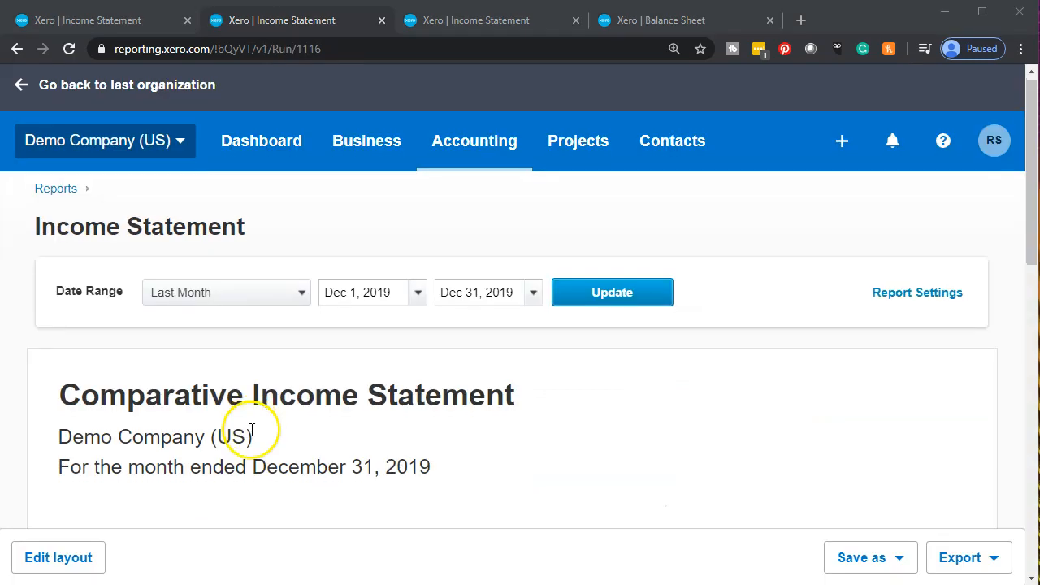
- Check the Entertainment expense's percentage change in Calculator by subtracting 32 from 22 and dividing the result by 32
scroll(628, 363, down, 4)
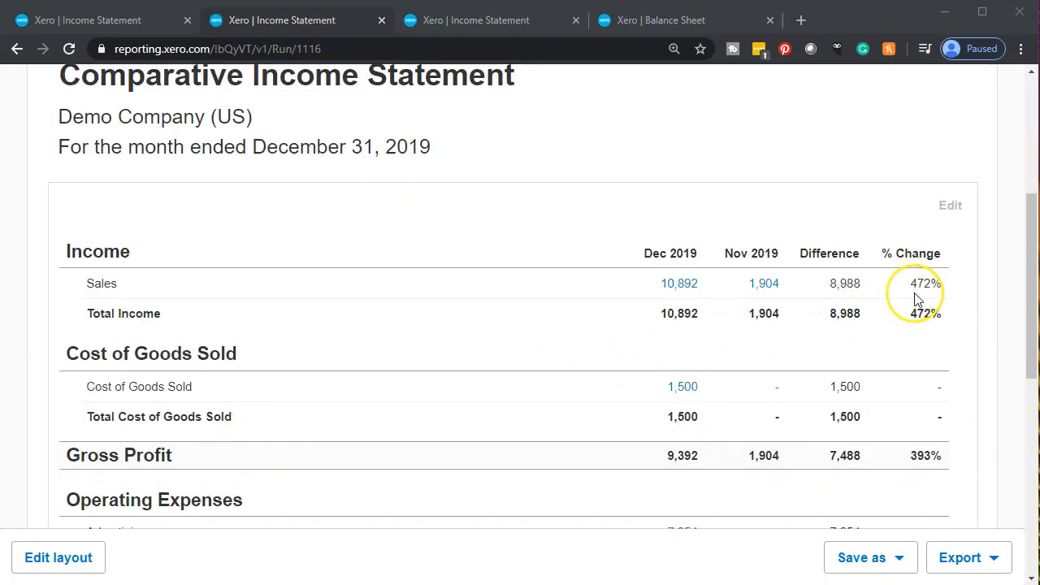
scroll(916, 299, down, 2)
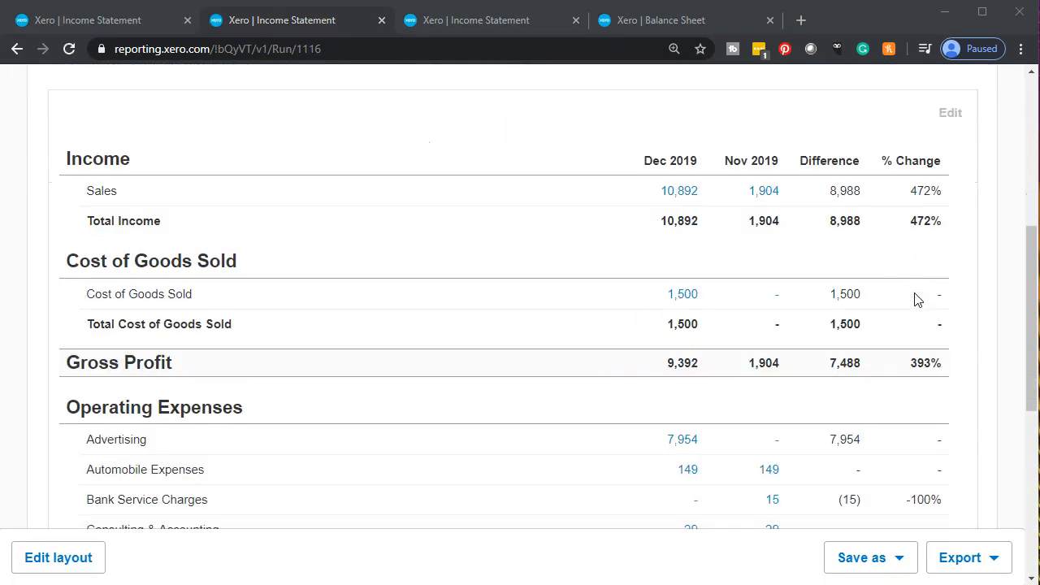
scroll(797, 290, down, 3)
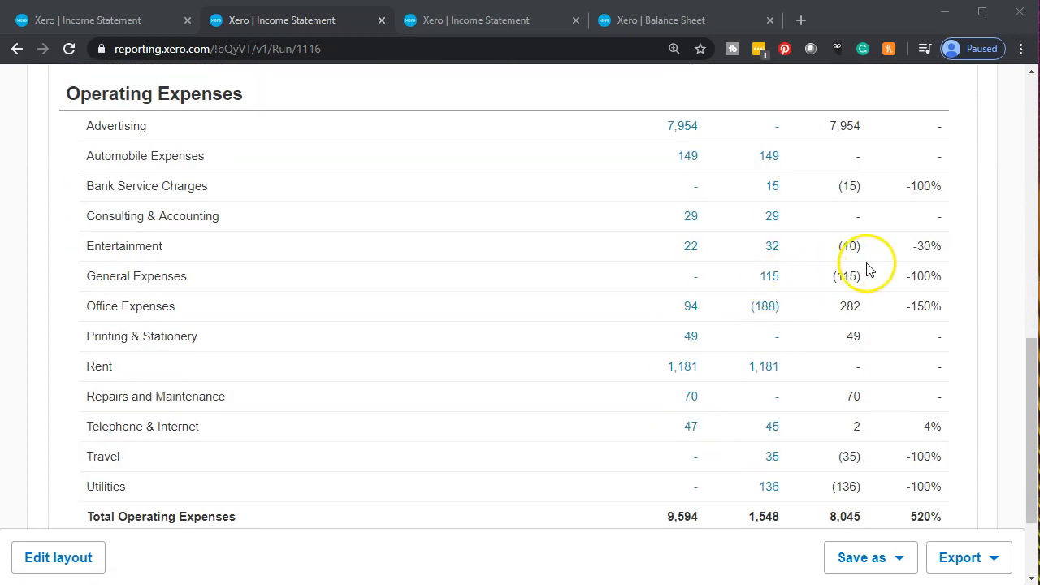
key(XF86Calculator)
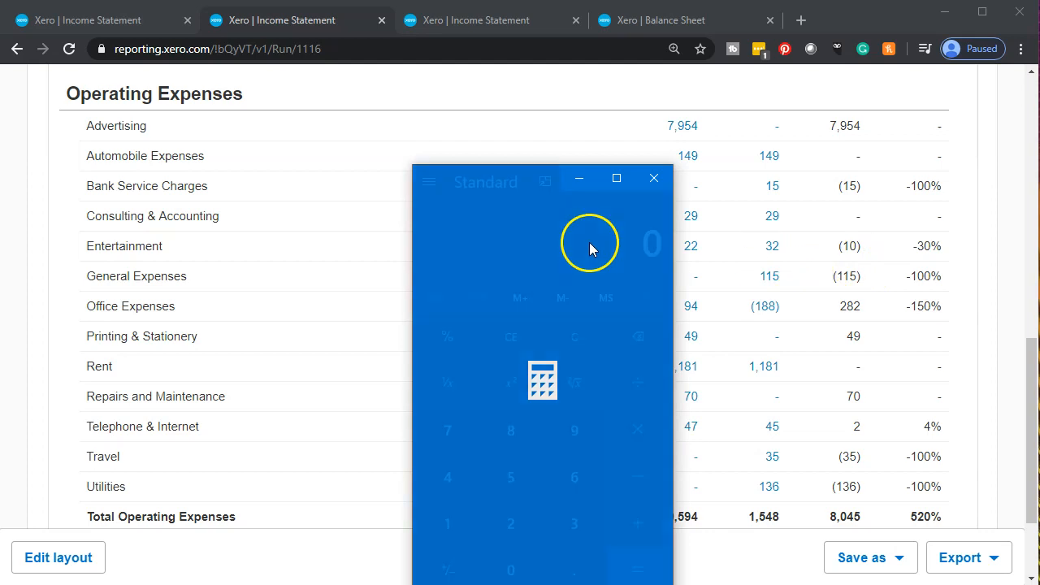
drag(509, 177, 373, 178)
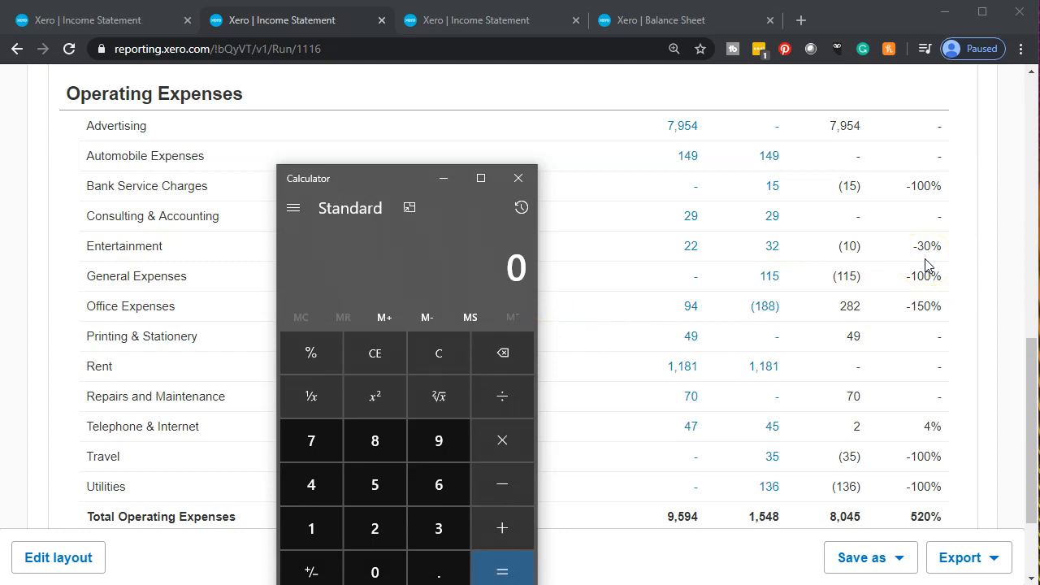
click(899, 284)
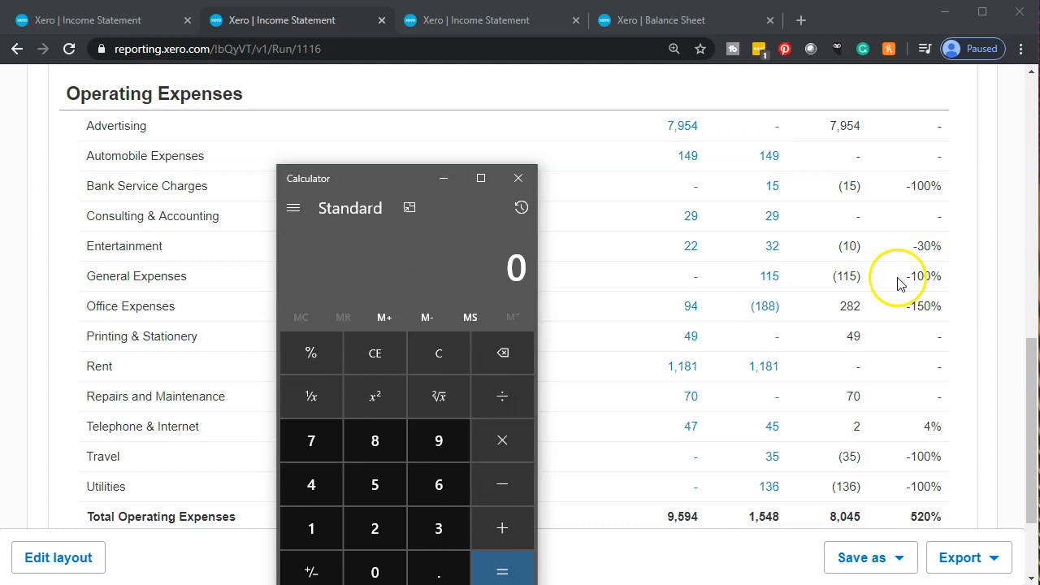
text(22-32)
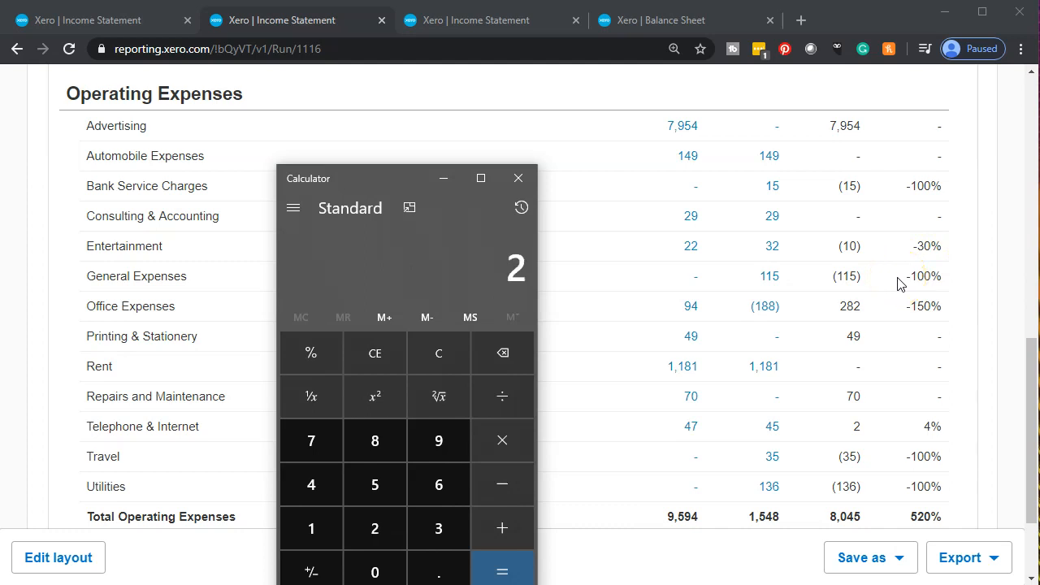
key(Return)
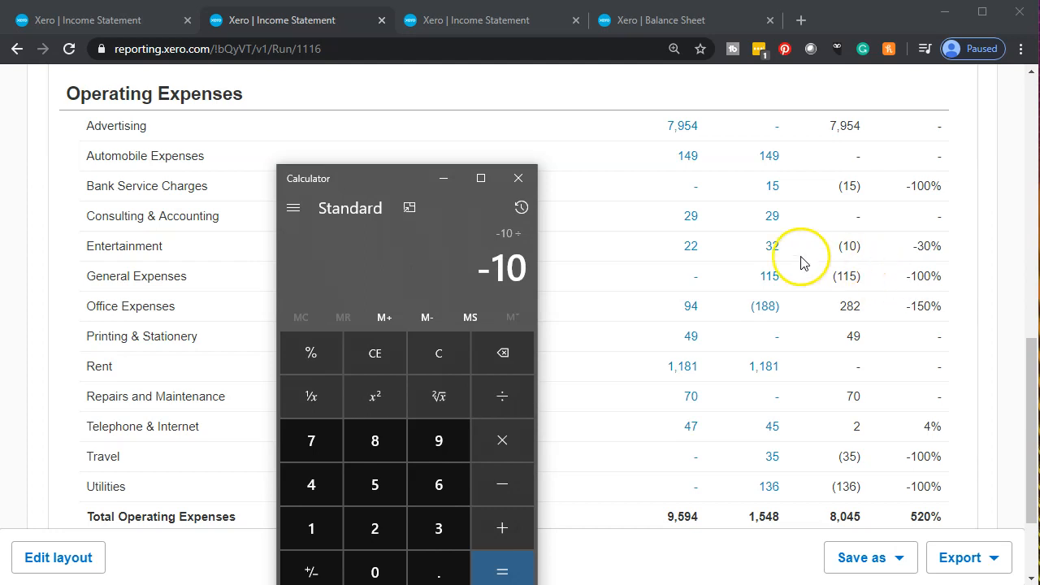
text(32)
key(Return)
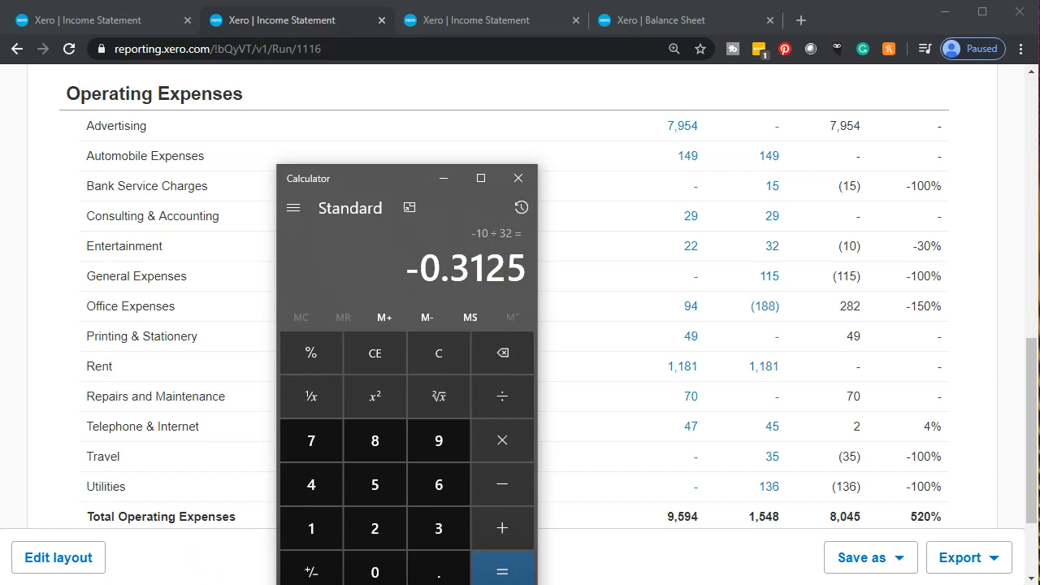
- Check the Telephone & Internet change in Calculator by subtracting 45 from 47 and dividing the result by 47, and close Calculator
click(439, 355)
click(333, 479)
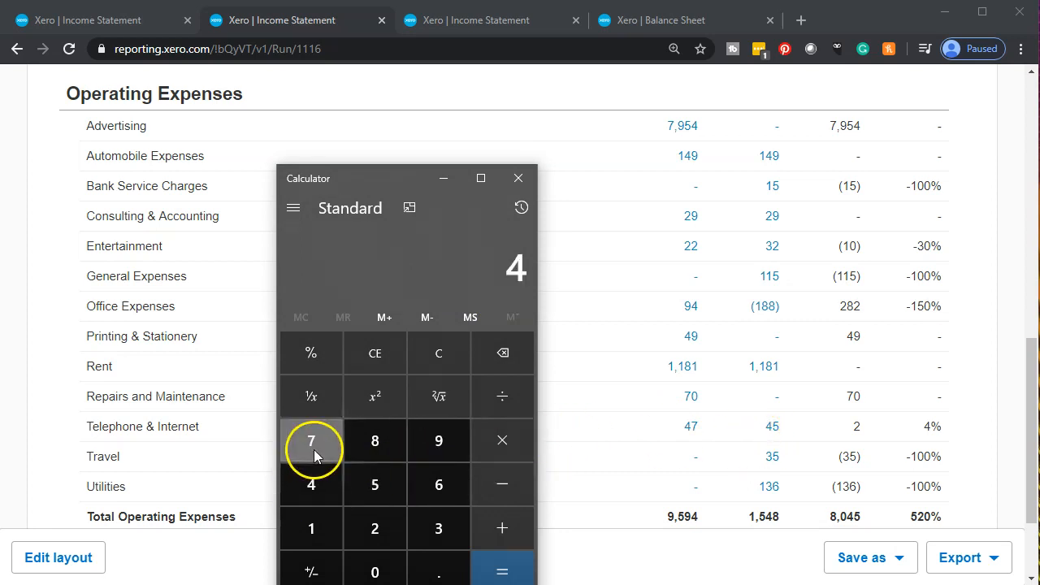
click(313, 446)
click(518, 485)
click(332, 491)
click(372, 486)
click(506, 573)
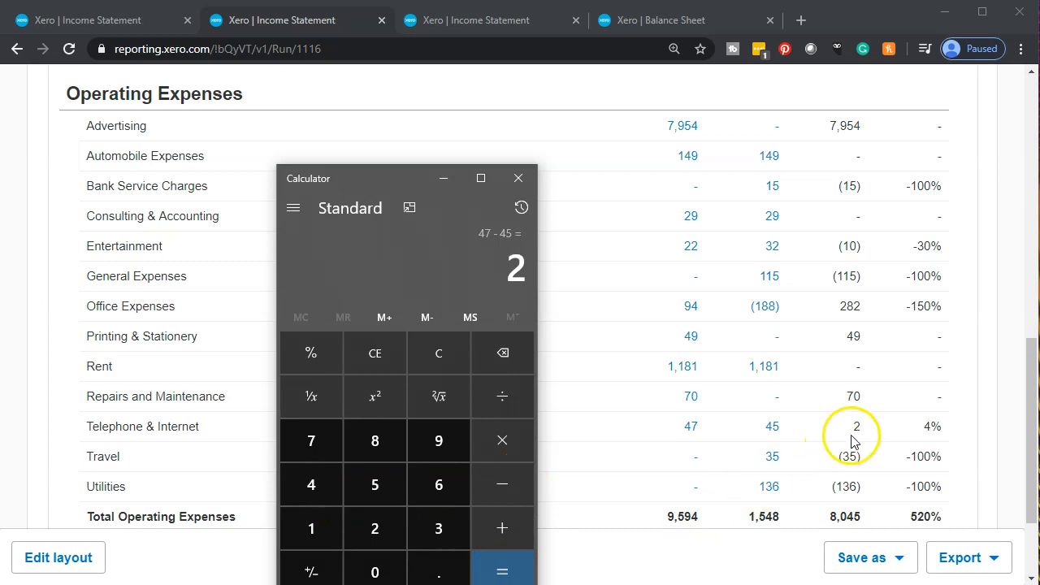
click(499, 390)
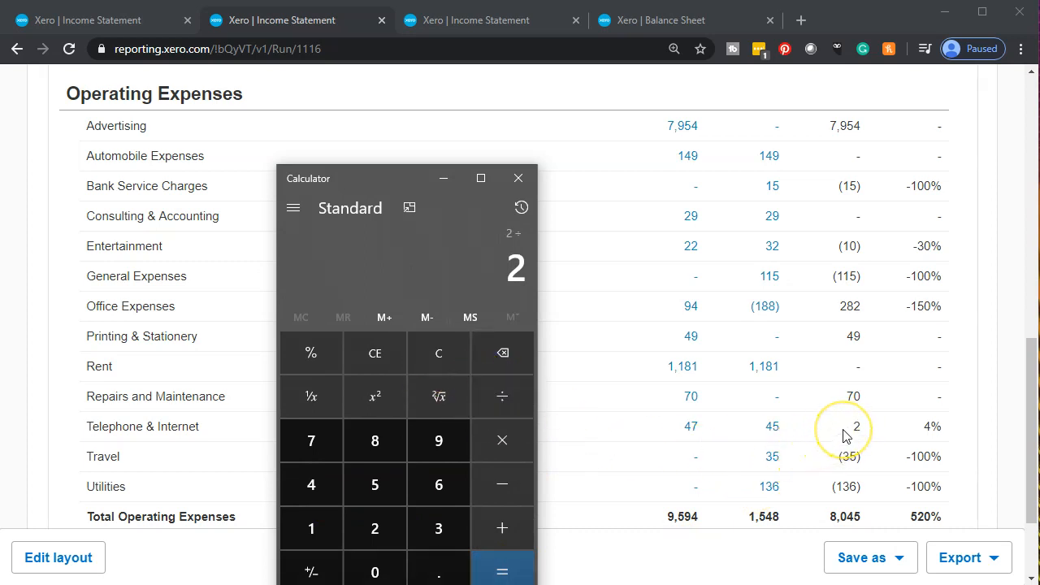
click(326, 492)
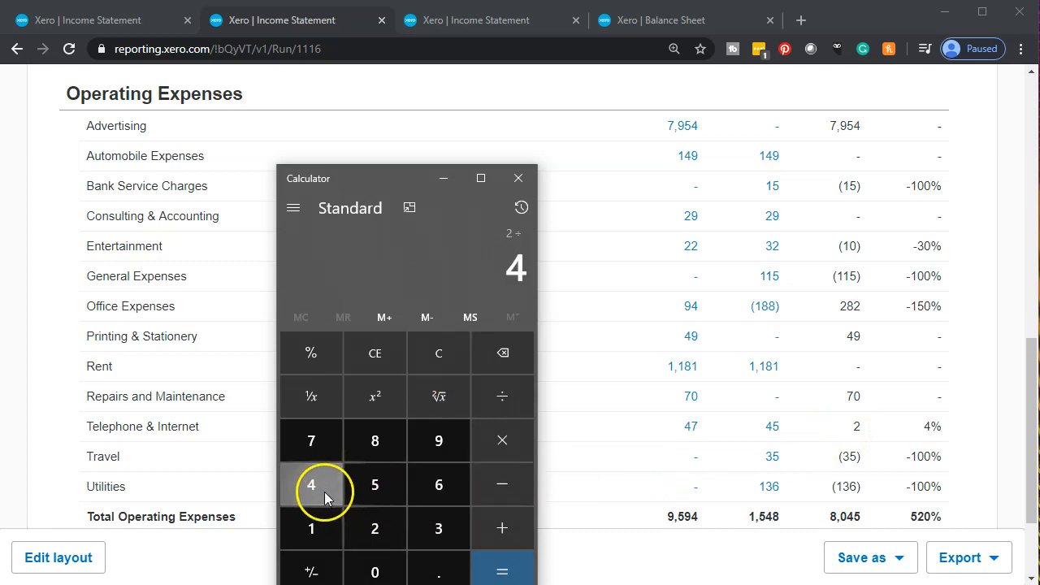
click(312, 443)
click(497, 569)
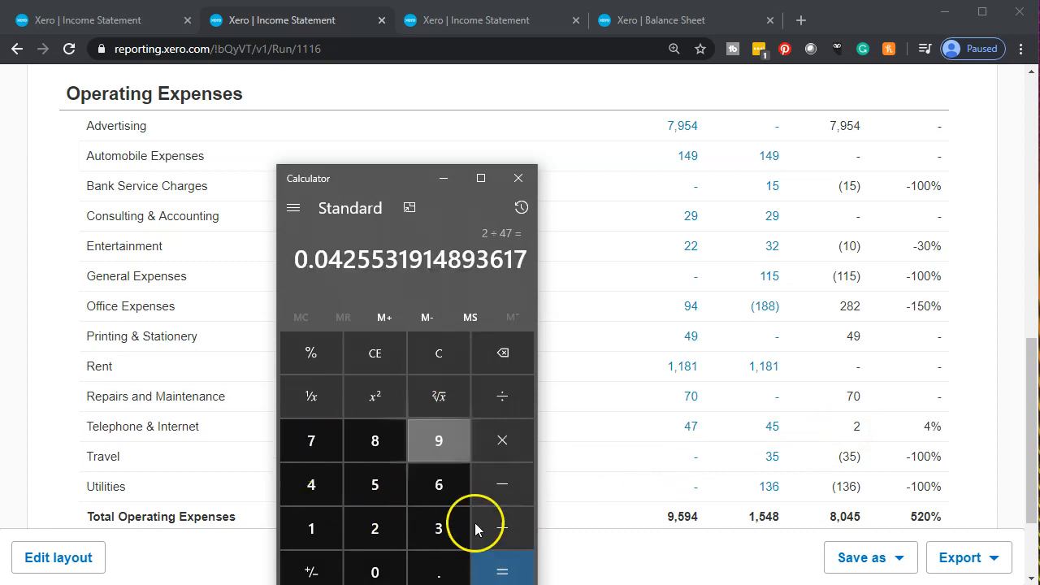
click(514, 177)
- Review the Comparative Income Statement from its net income back to its header and income section, and check the available export formats
scroll(522, 345, down, 2)
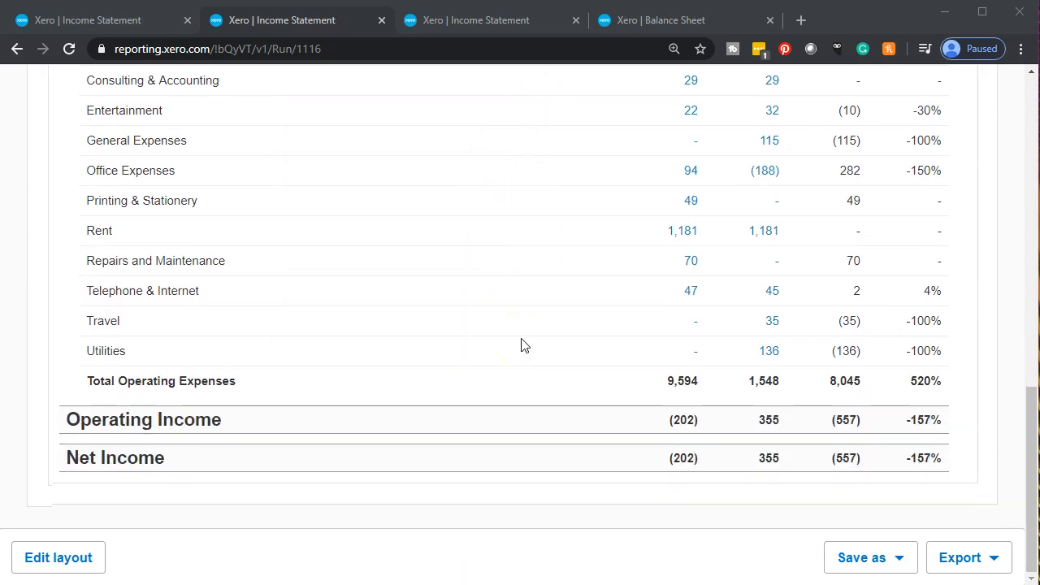
scroll(522, 346, up, 8)
click(547, 399)
scroll(547, 401, up, 2)
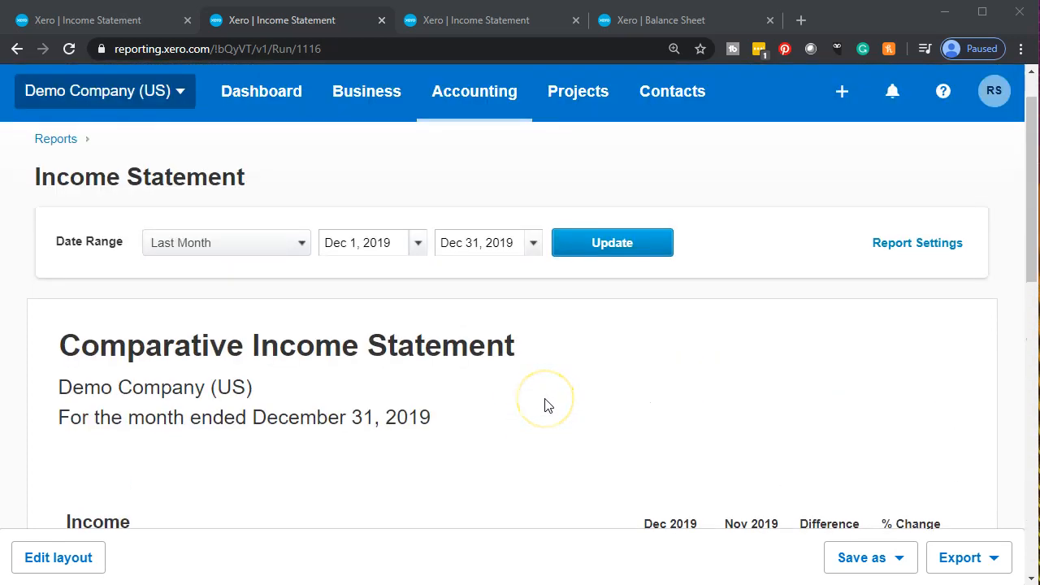
scroll(546, 406, down, 2)
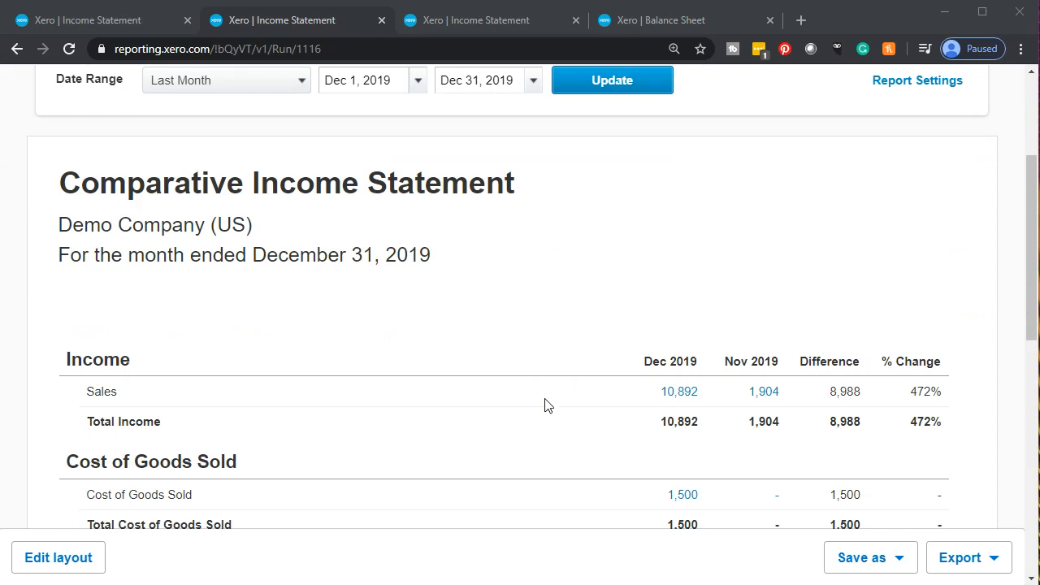
click(512, 446)
click(910, 572)
click(971, 561)
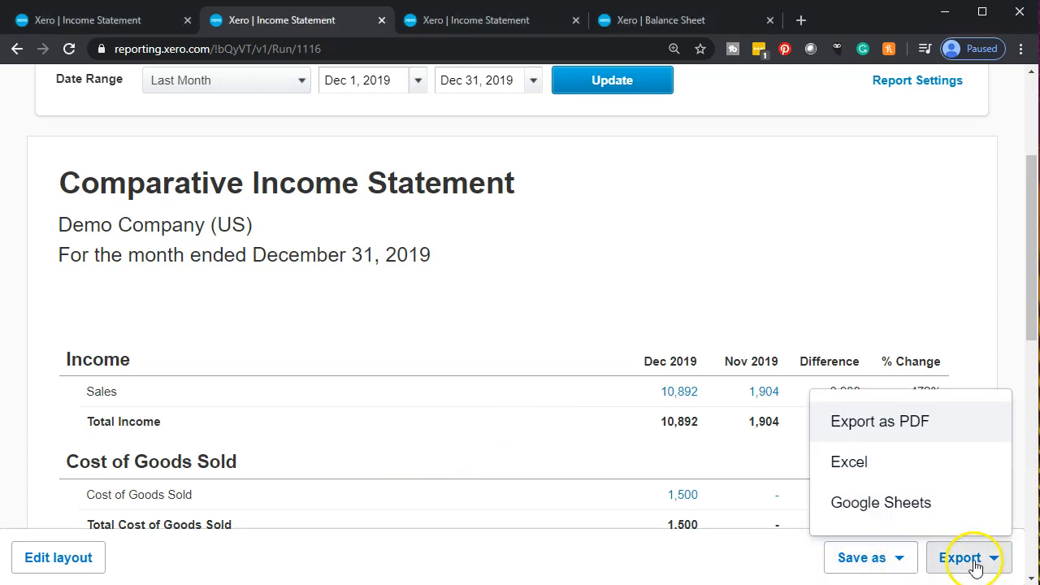
- Save the report as a custom report named "Comparative Income Statement" without making it the default
click(902, 560)
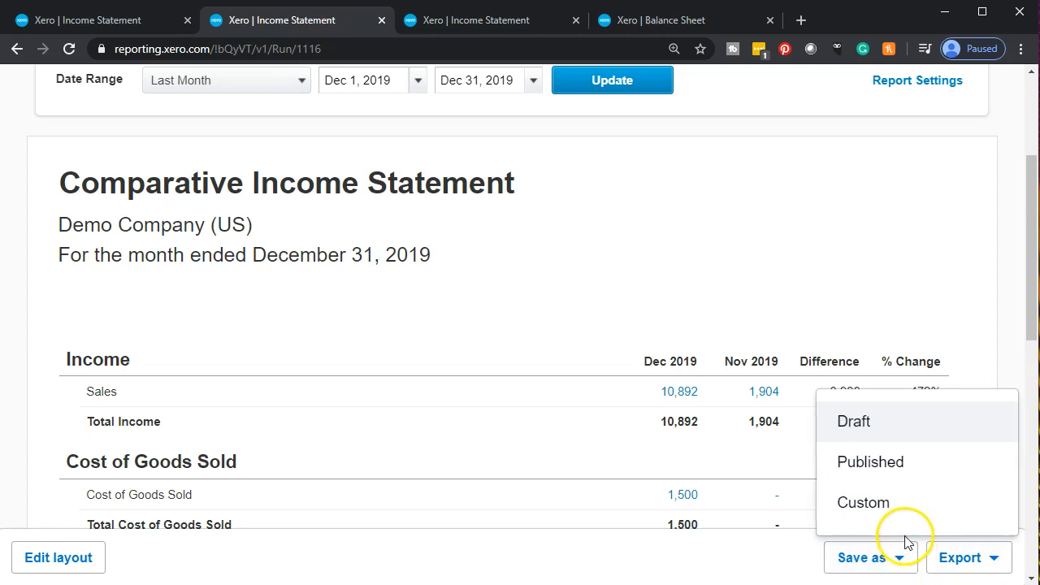
click(900, 520)
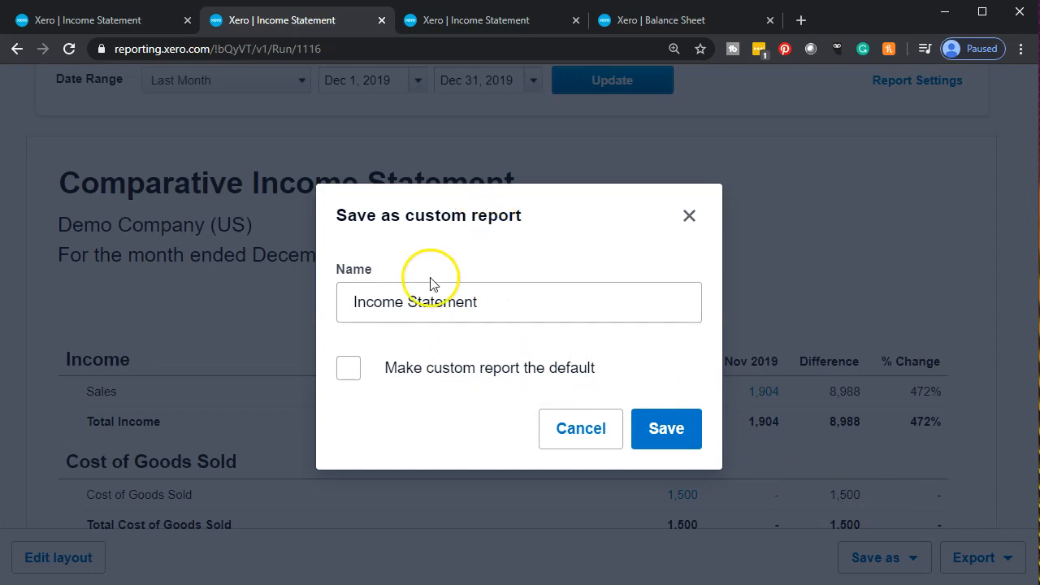
click(352, 301)
text(Comparative)
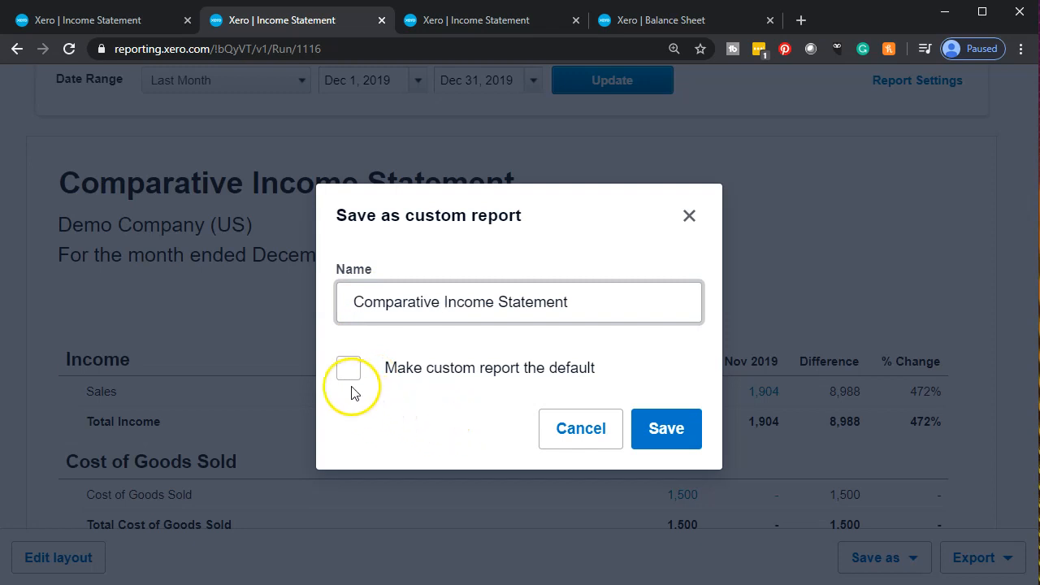
click(666, 429)
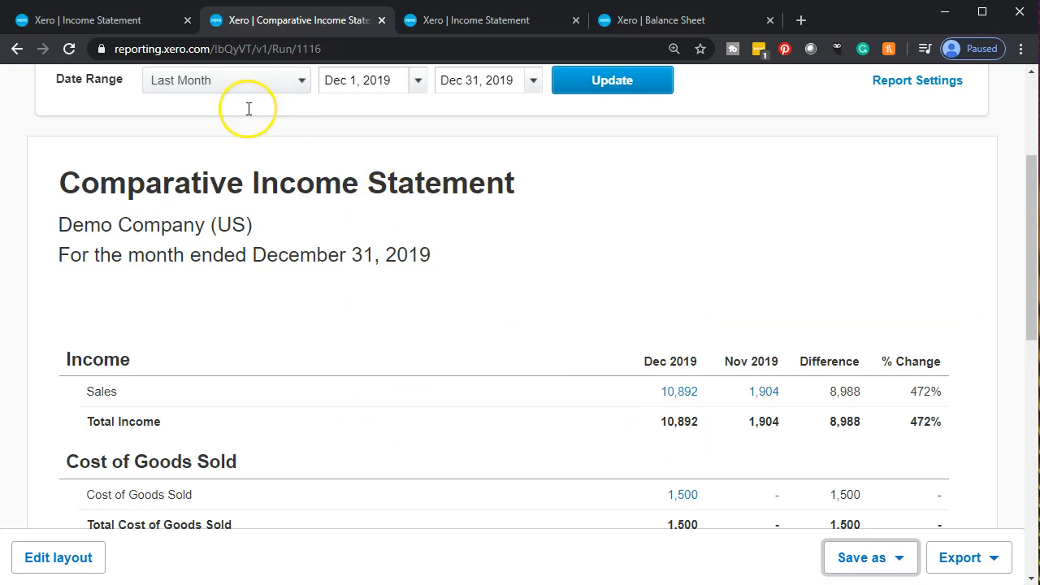
- Open the custom reports list in the first Income Statement browser tab and look over the favorite reports listed under Accounting
click(106, 21)
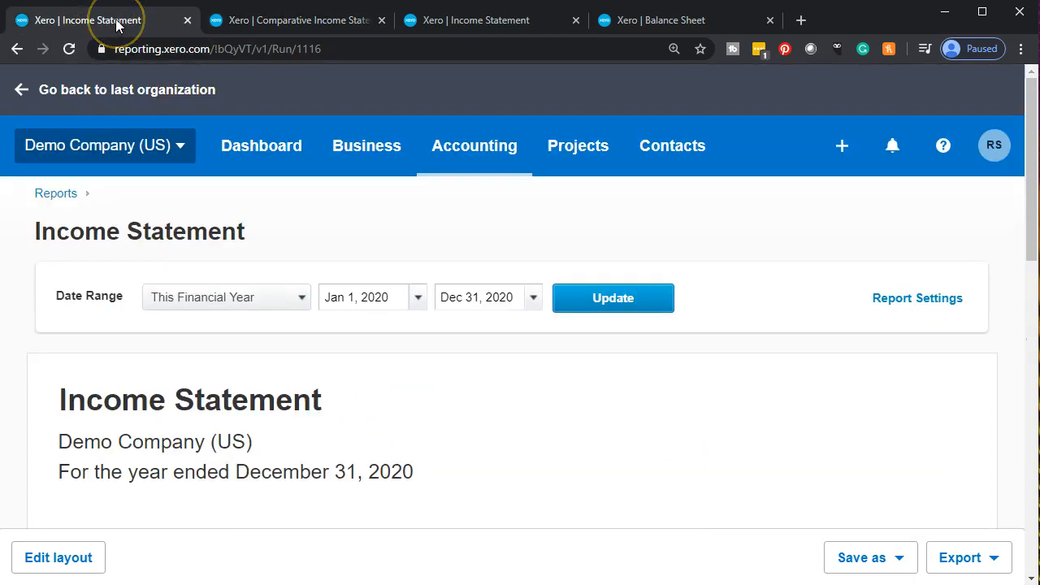
click(476, 146)
scroll(478, 349, down, 1)
click(465, 187)
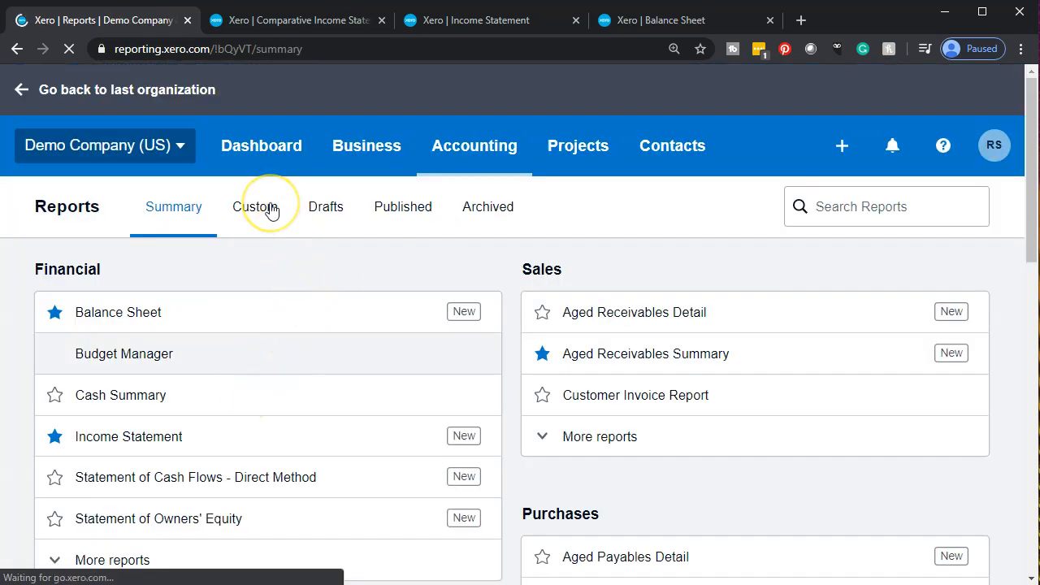
click(271, 208)
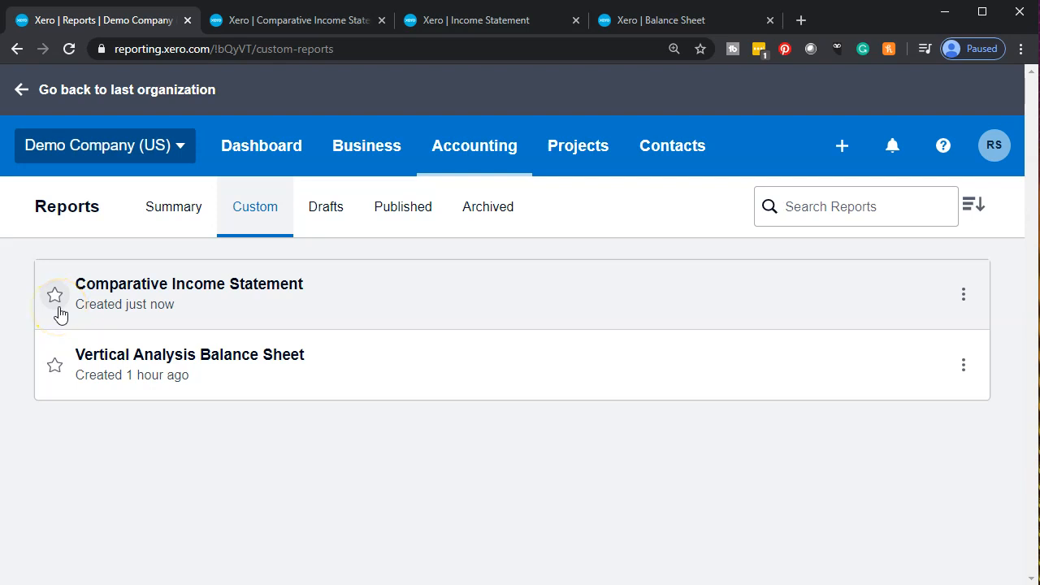
click(460, 140)
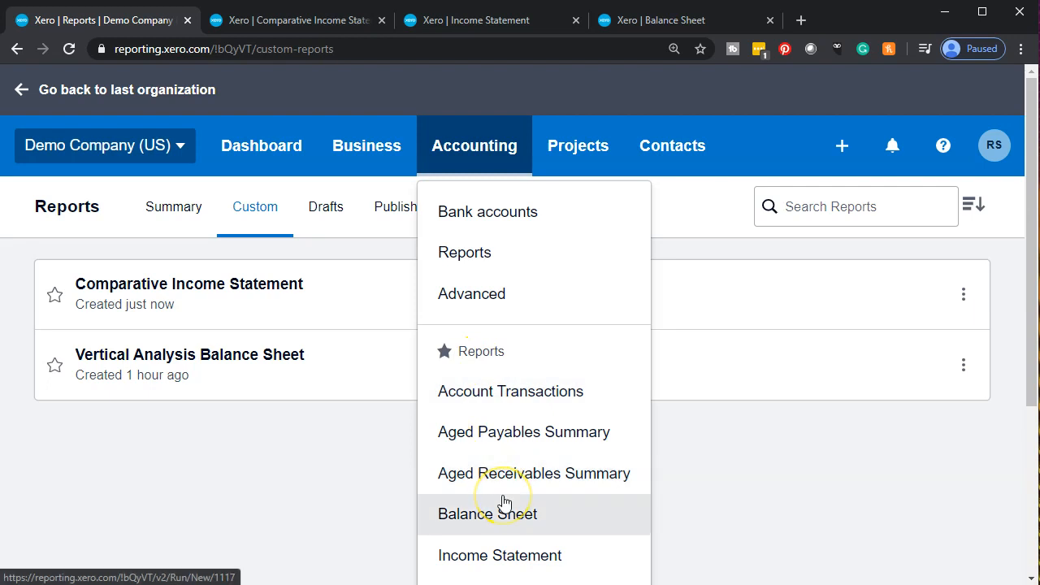
click(313, 491)
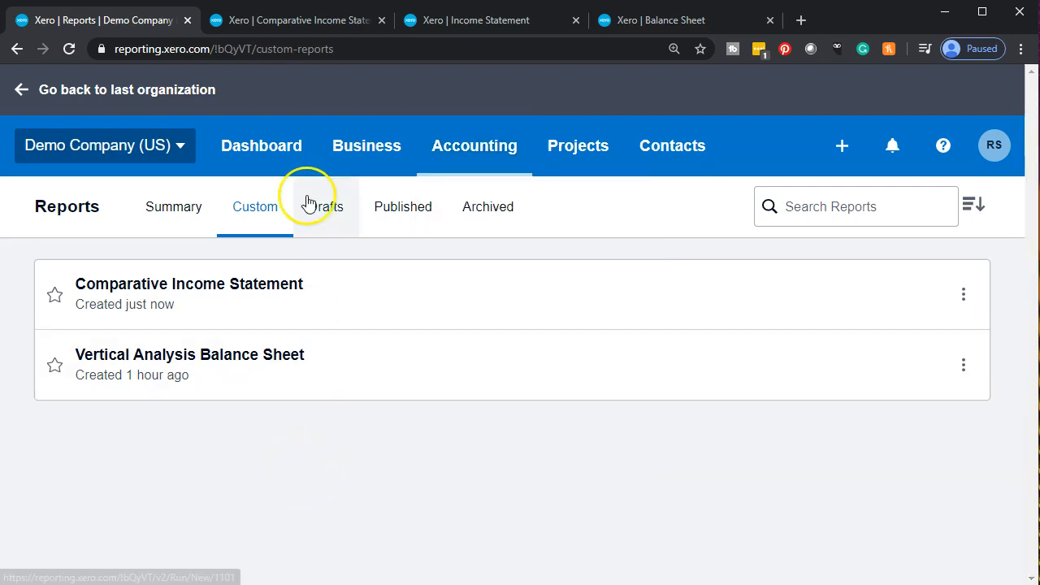
- Return to the Comparative Income Statement and start saving it as a published report
click(299, 25)
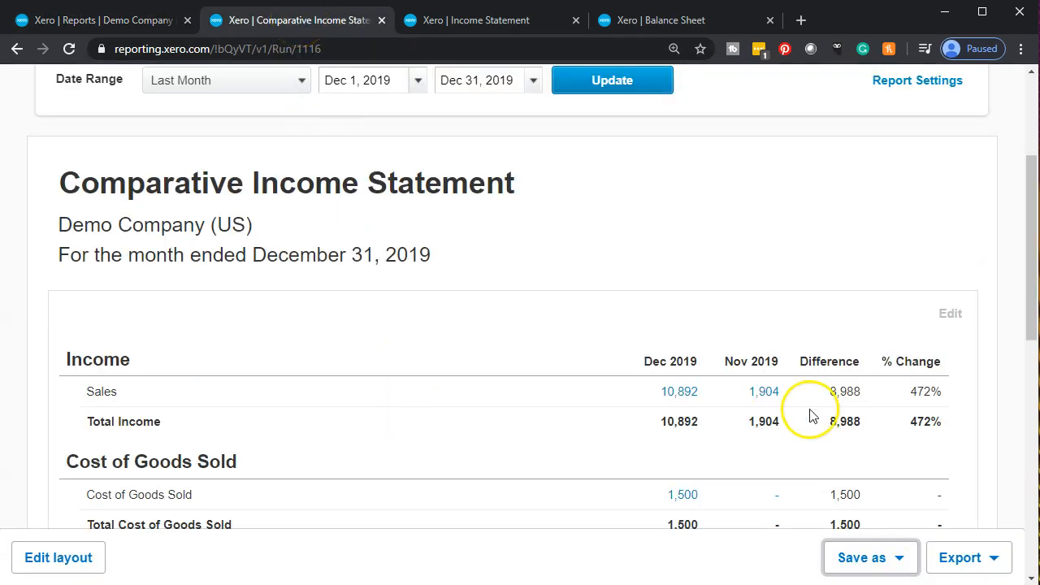
click(143, 21)
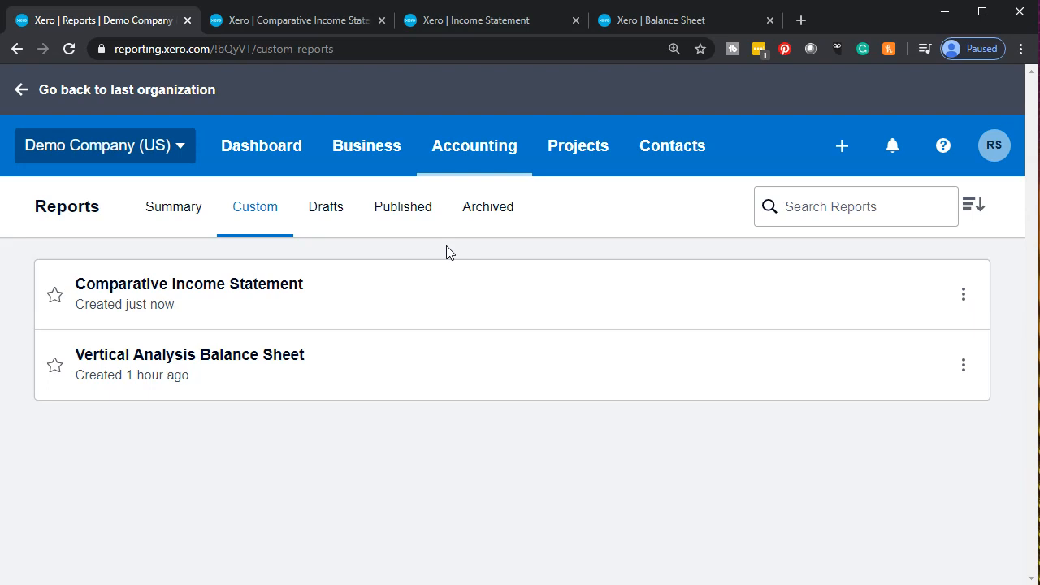
click(300, 29)
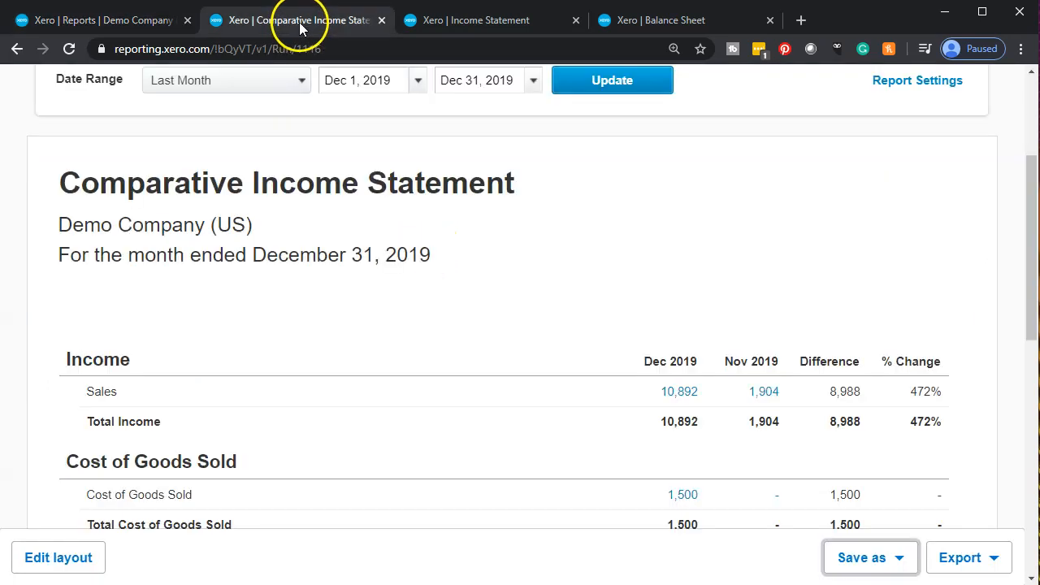
click(896, 561)
click(870, 477)
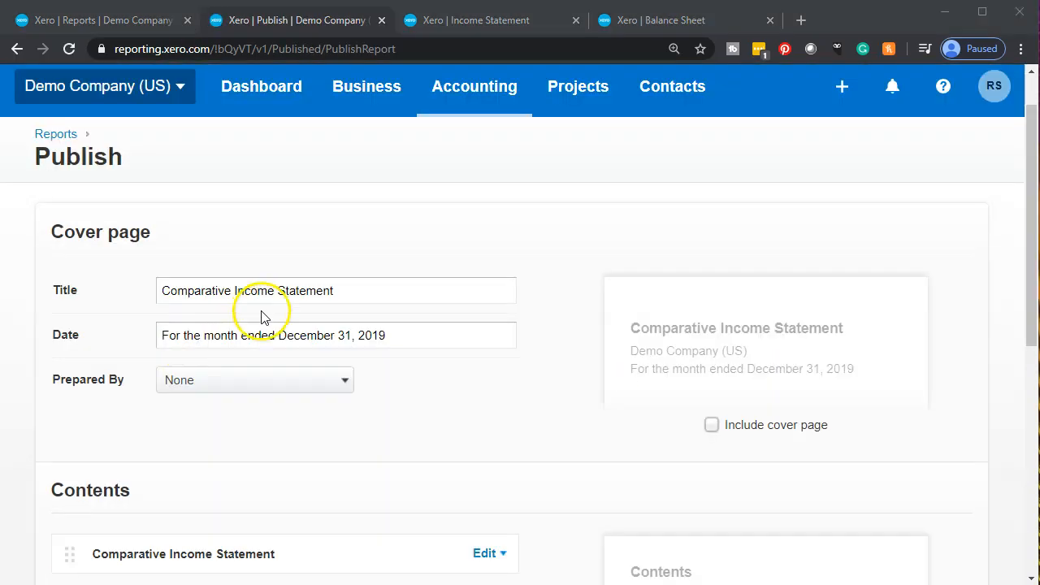
- Select the preparer's name for Prepared By, leave the cover and contents pages out, and save the published report
click(344, 379)
click(241, 454)
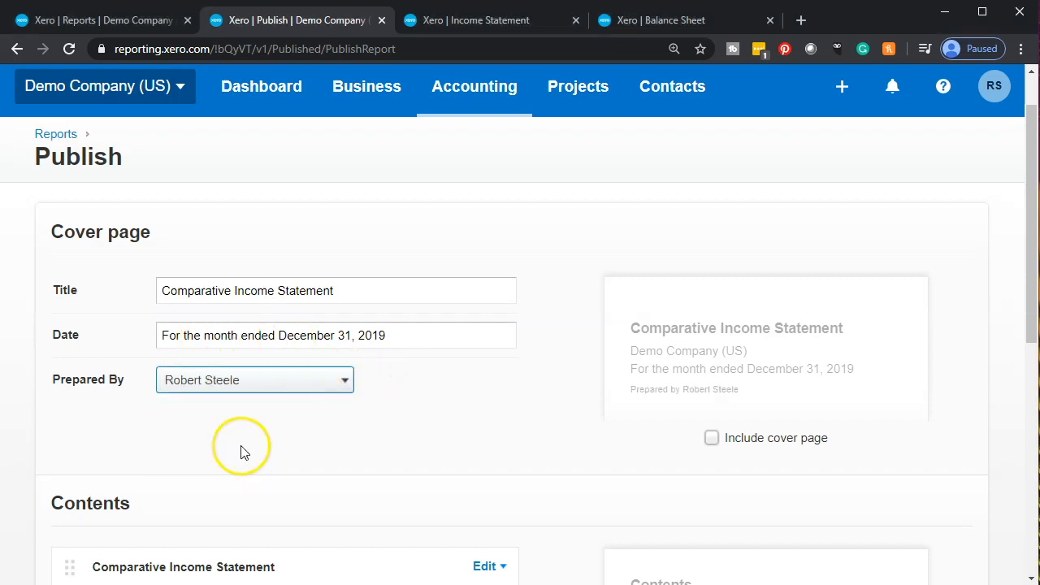
scroll(204, 455, down, 1)
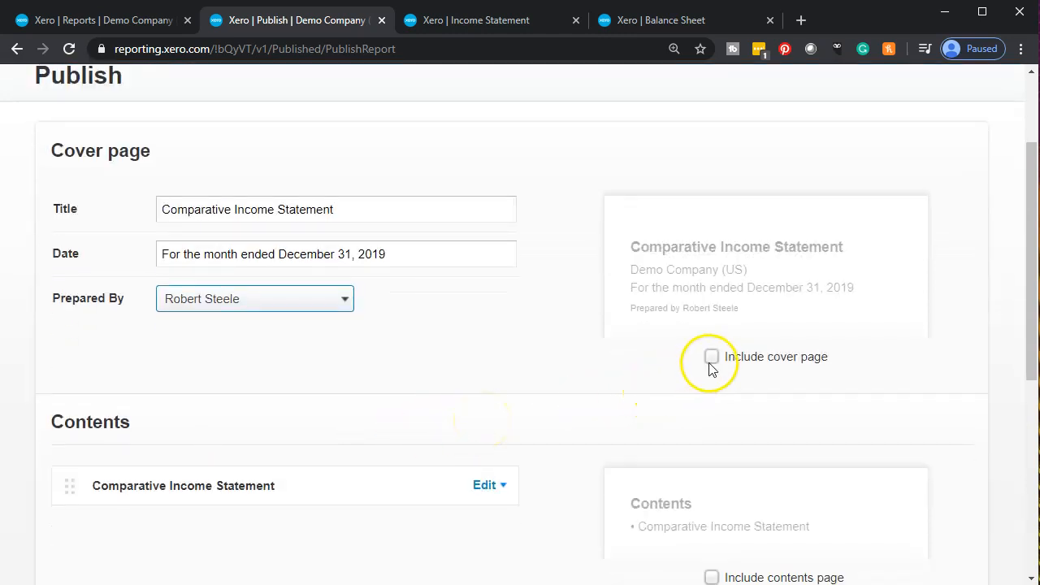
scroll(494, 414, down, 5)
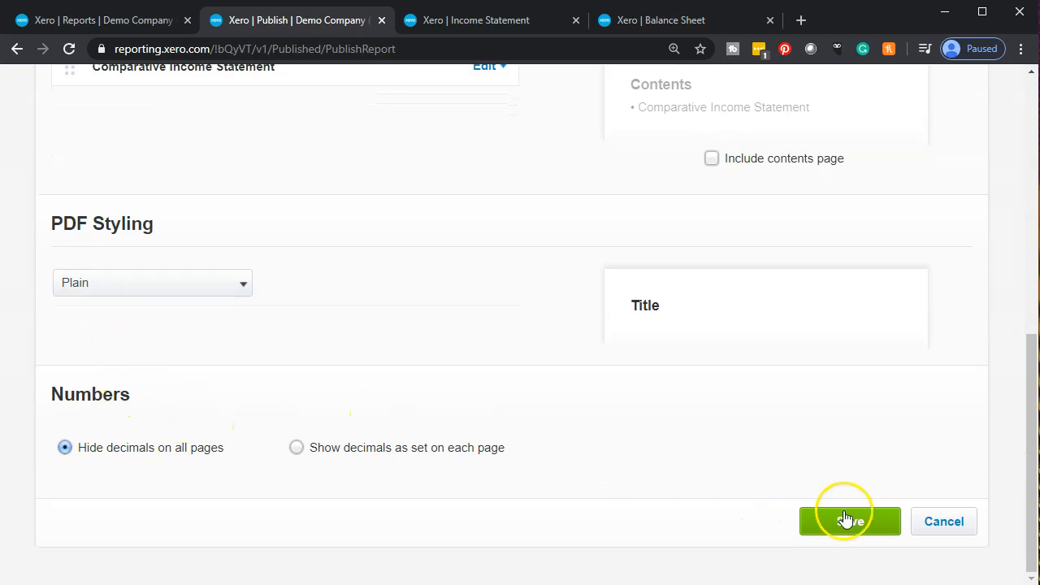
click(850, 521)
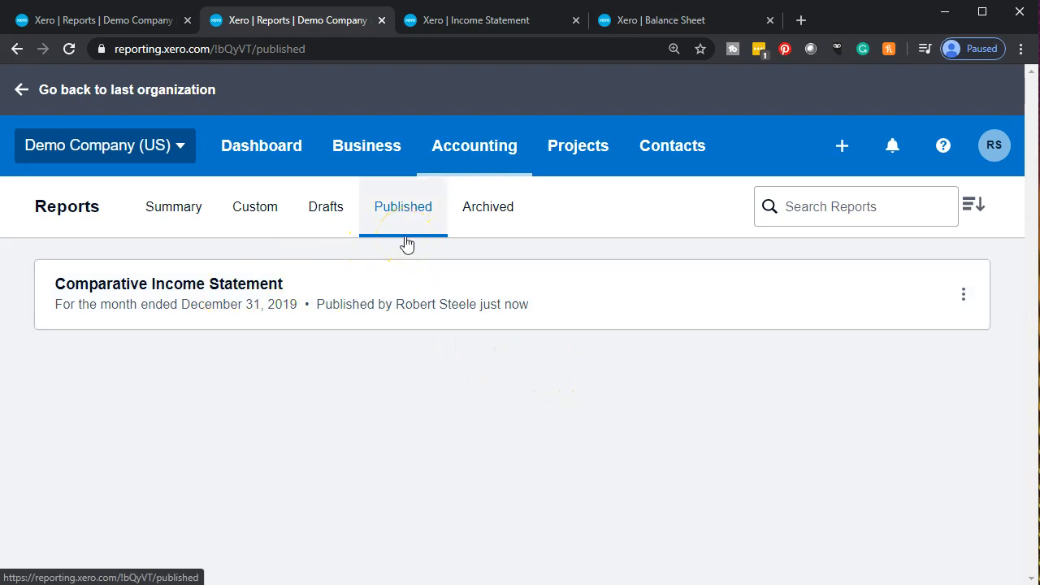
- Compare the Summary, Custom and Published report lists
click(182, 215)
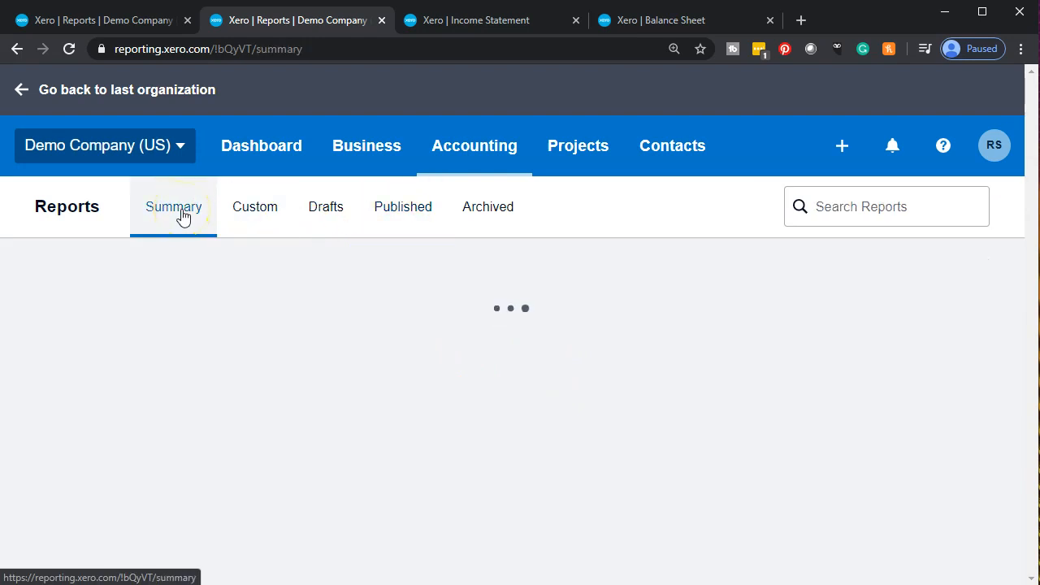
click(244, 215)
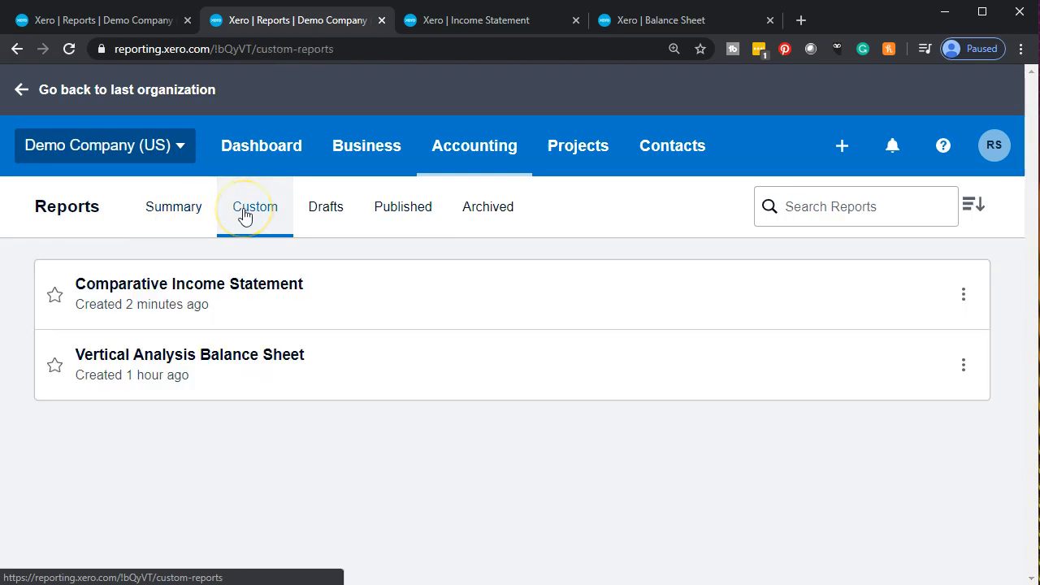
click(406, 222)
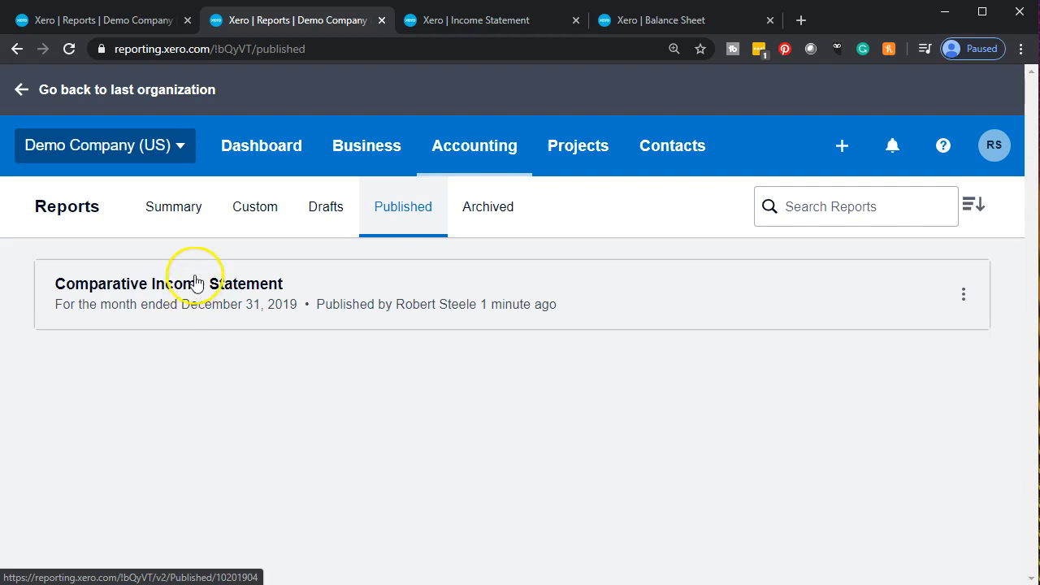
- Open the published Comparative Income Statement and permanently delete it
click(226, 302)
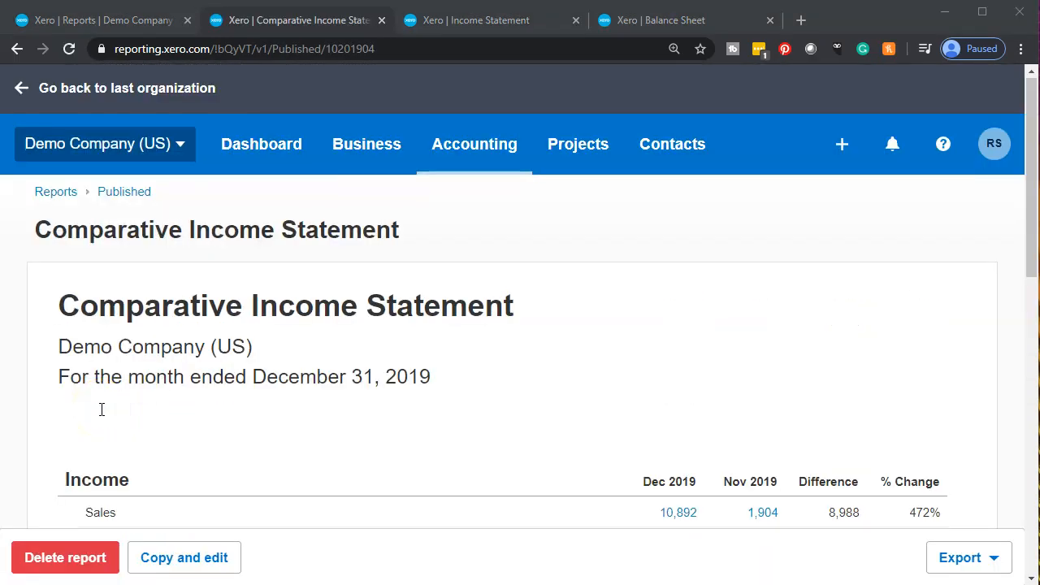
scroll(101, 408, down, 2)
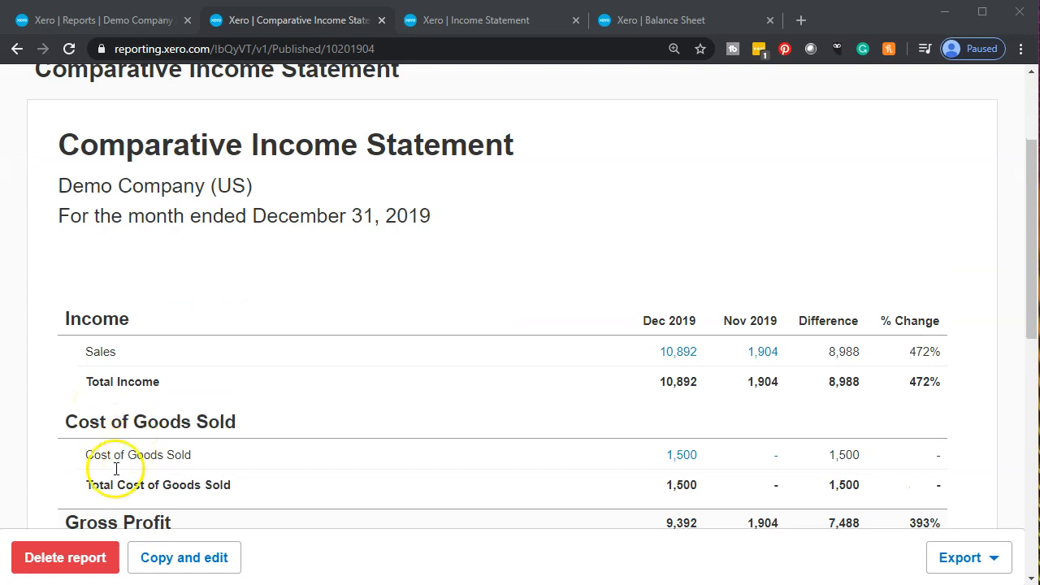
click(68, 569)
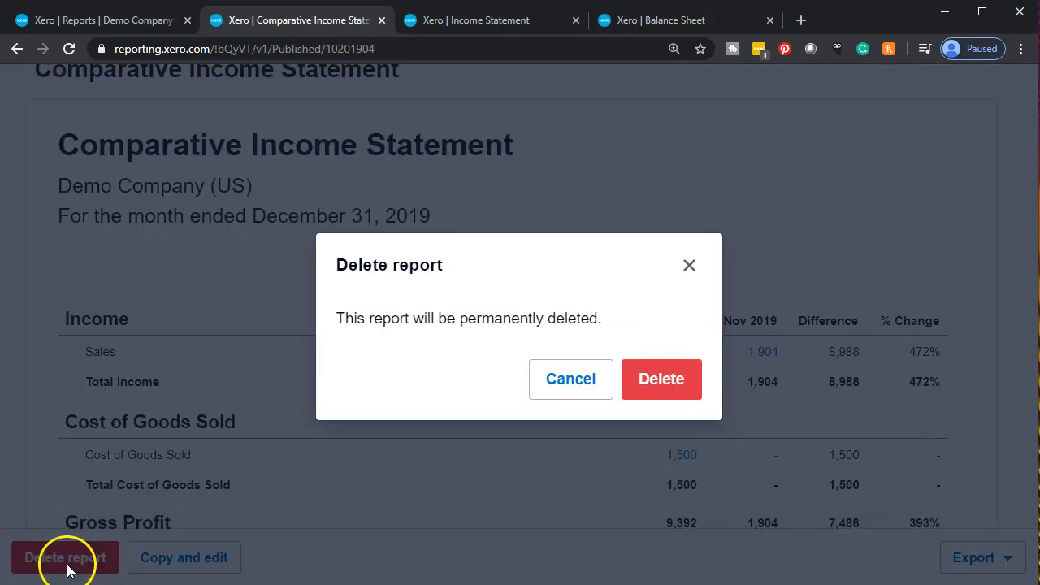
click(656, 400)
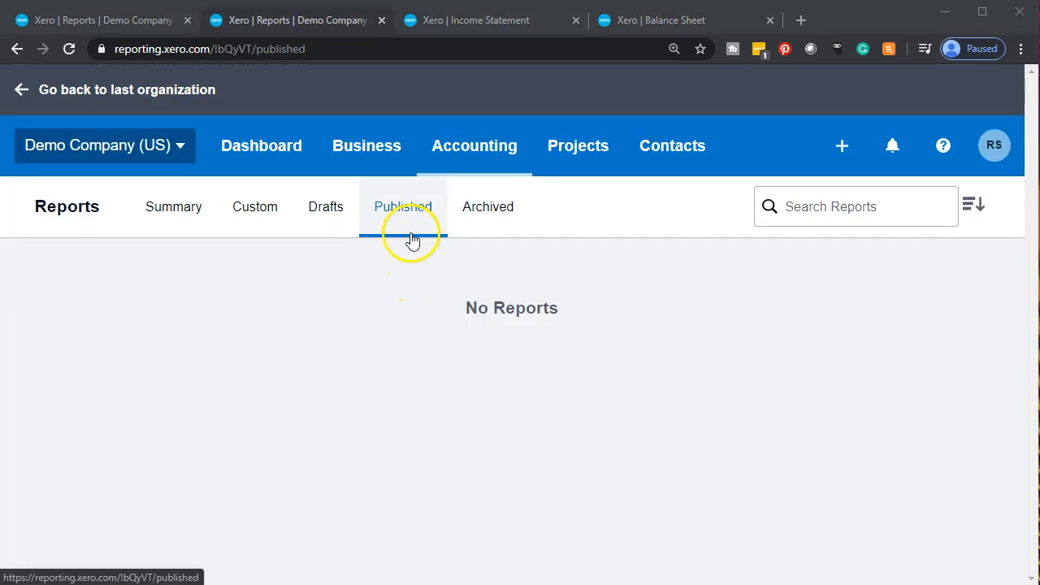
- Open the Comparative Income Statement from the custom reports list
click(246, 221)
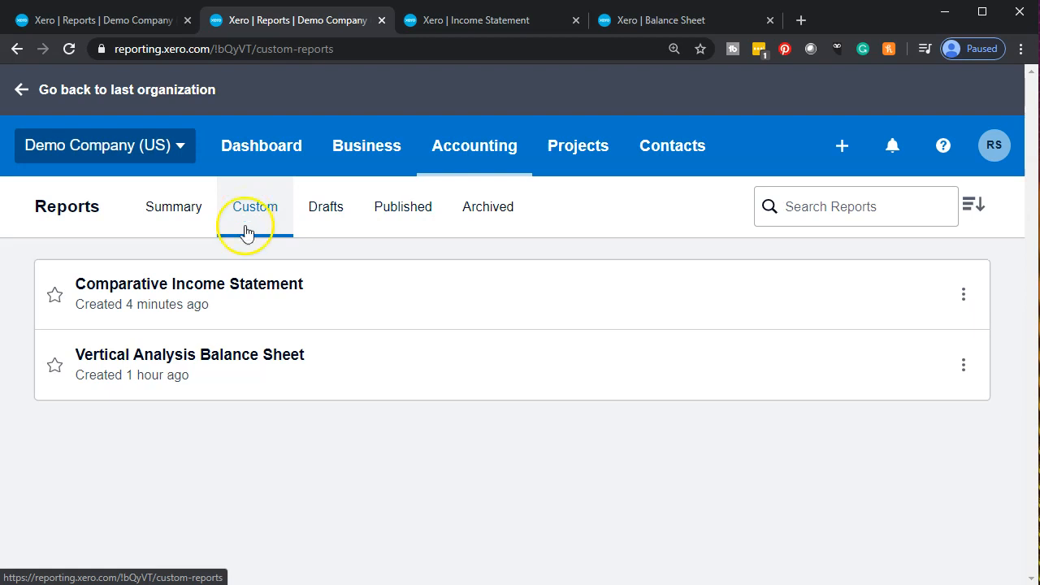
click(211, 306)
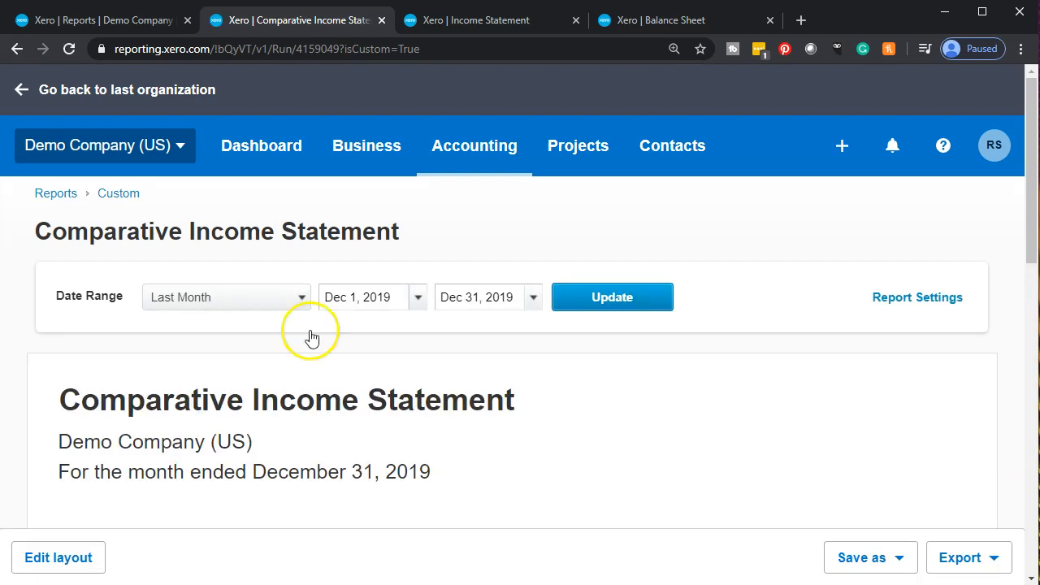
- Export the Comparative Income Statement as a PDF
scroll(414, 343, down, 2)
scroll(414, 342, down, 1)
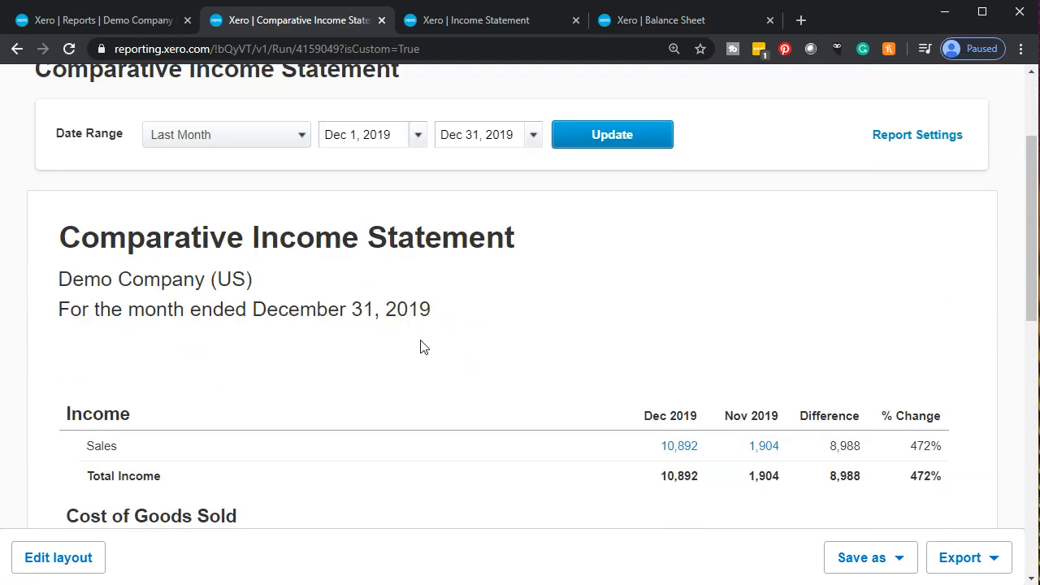
click(982, 561)
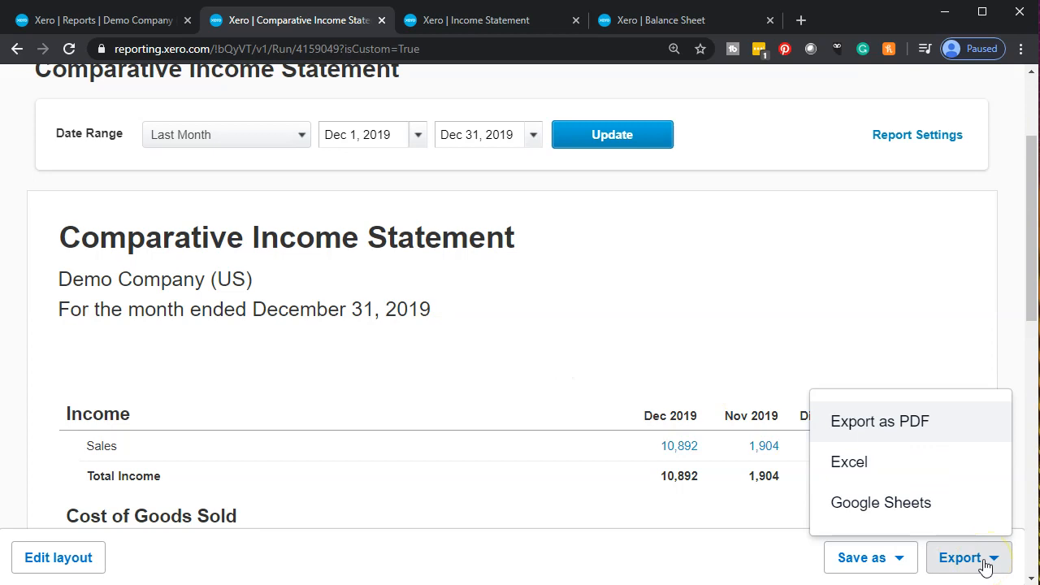
click(902, 429)
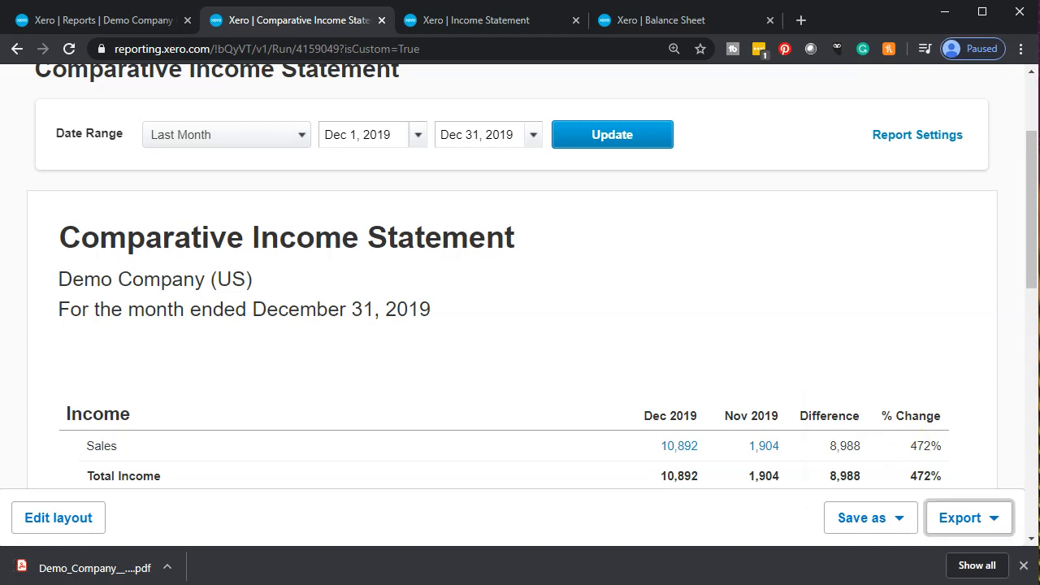
- Put the downloaded PDF into the Section 3 folder of Xero Course Data in File Explorer
drag(1032, 34, 773, 33)
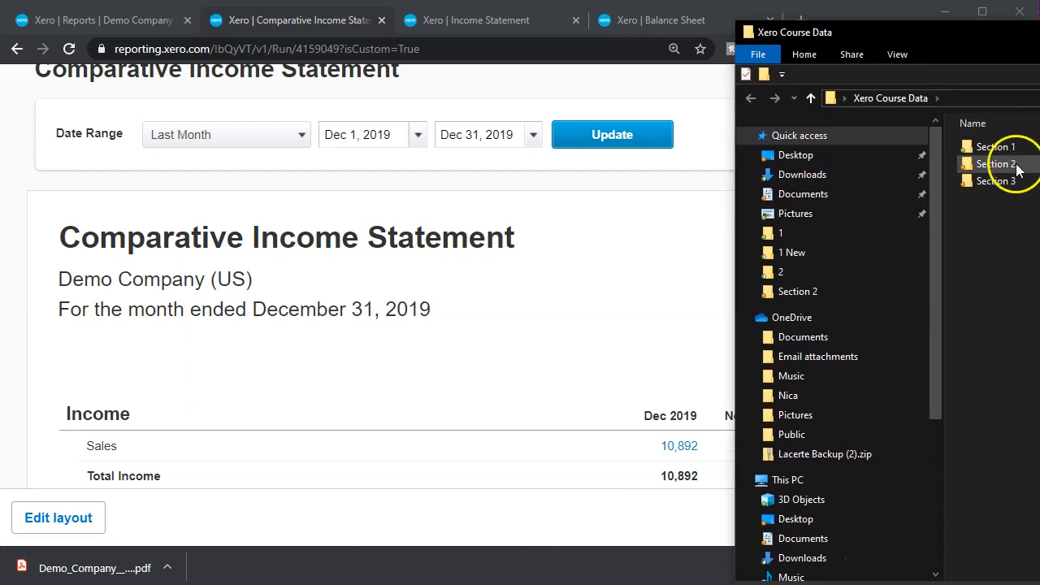
double_click(992, 178)
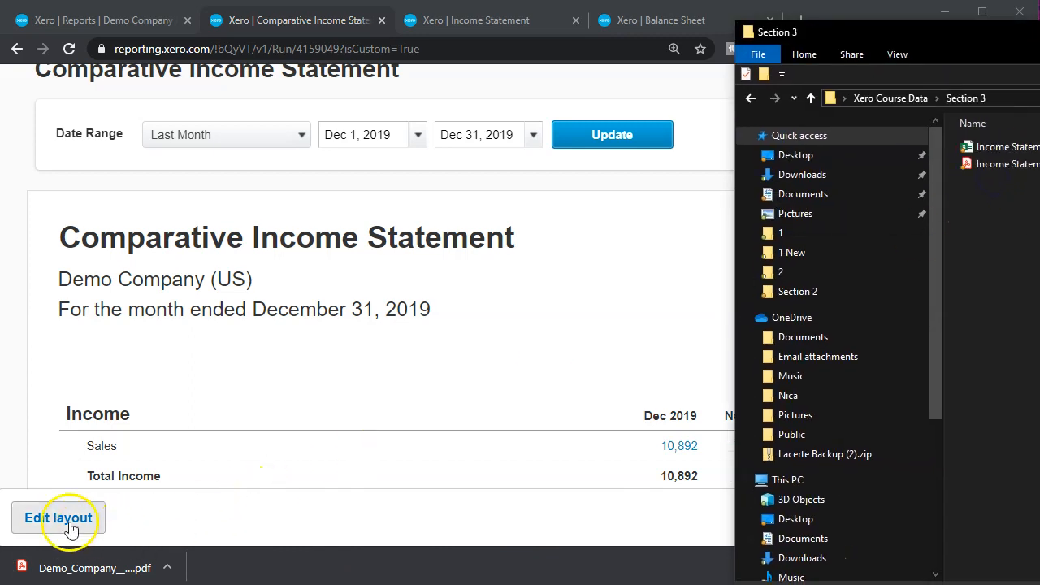
drag(40, 564, 1039, 276)
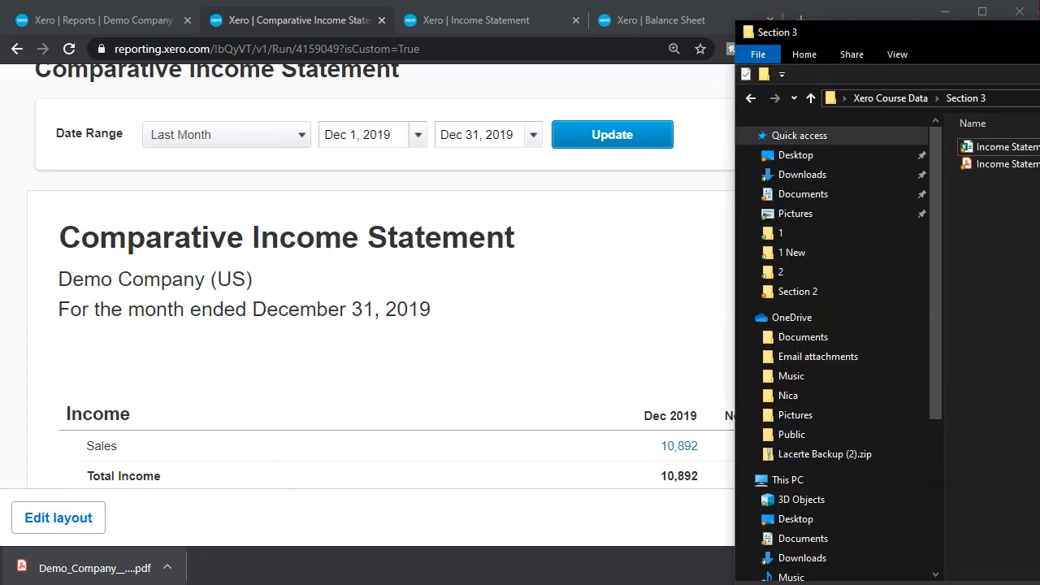
drag(1039, 32, 557, 132)
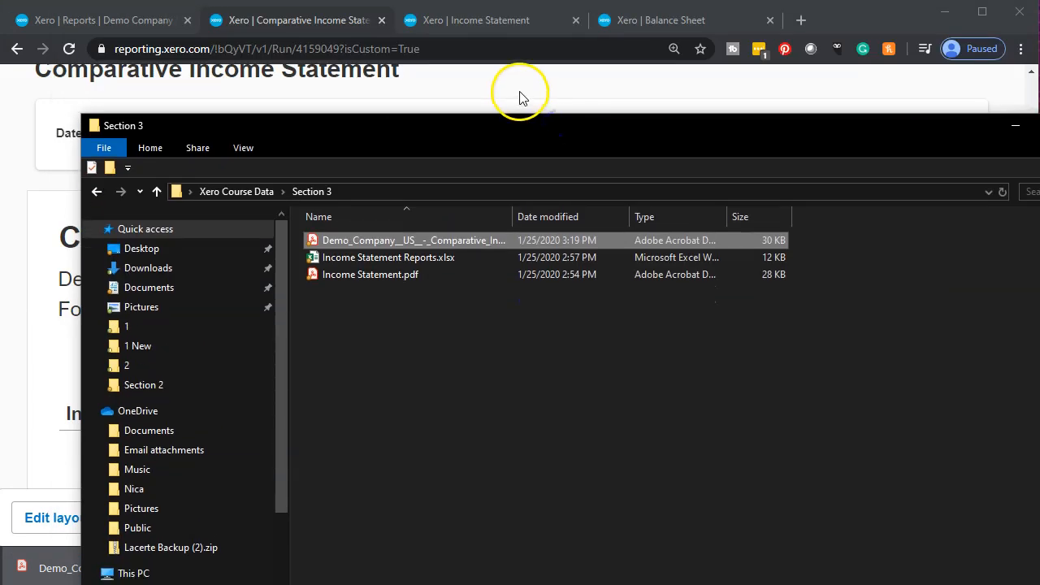
- Show the Section 3 folder's files as large icons and rename the exported PDF as Comparative Income Statemnet
click(237, 152)
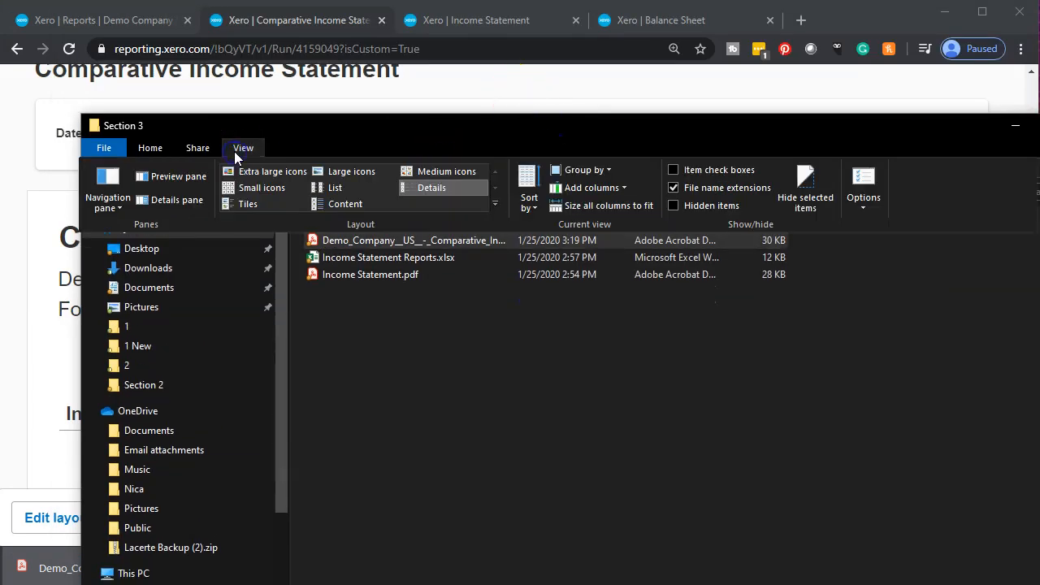
click(333, 170)
double_click(354, 254)
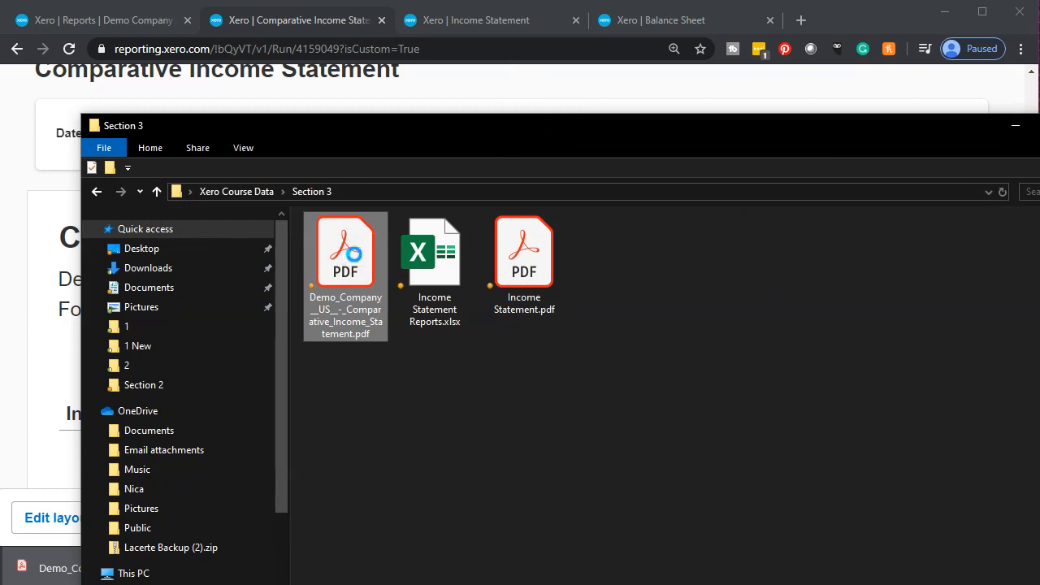
click(360, 254)
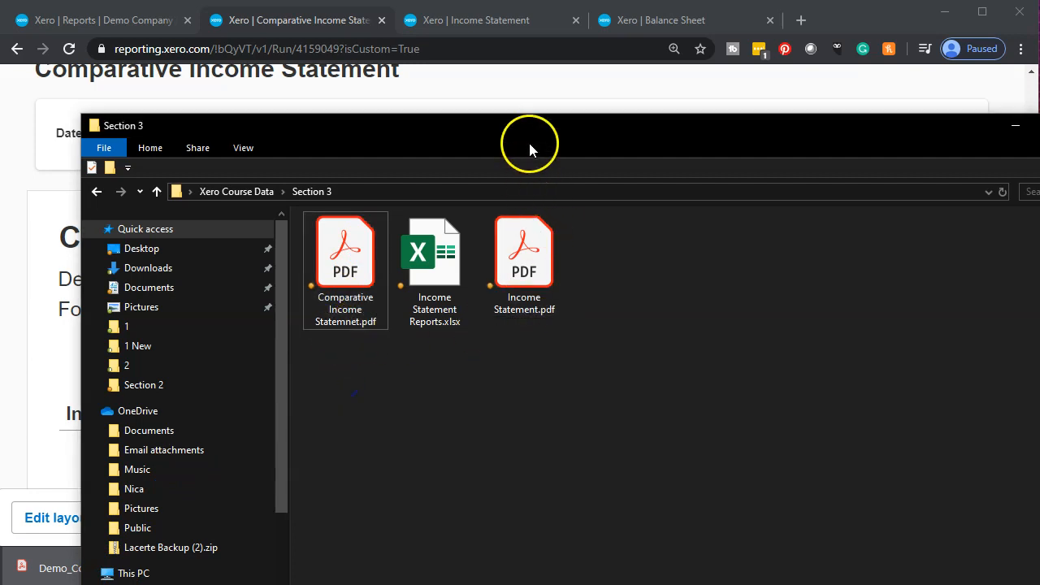
drag(529, 133, 1039, 121)
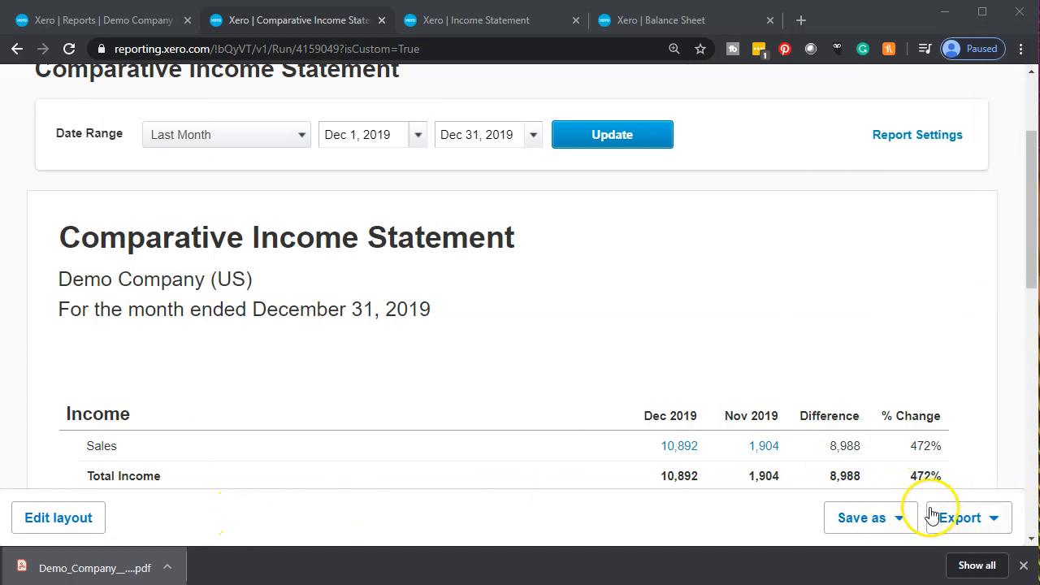
- Export the Comparative Income Statement to Excel and open Income Statement Reports.xlsx from the Section 3 folder
click(964, 521)
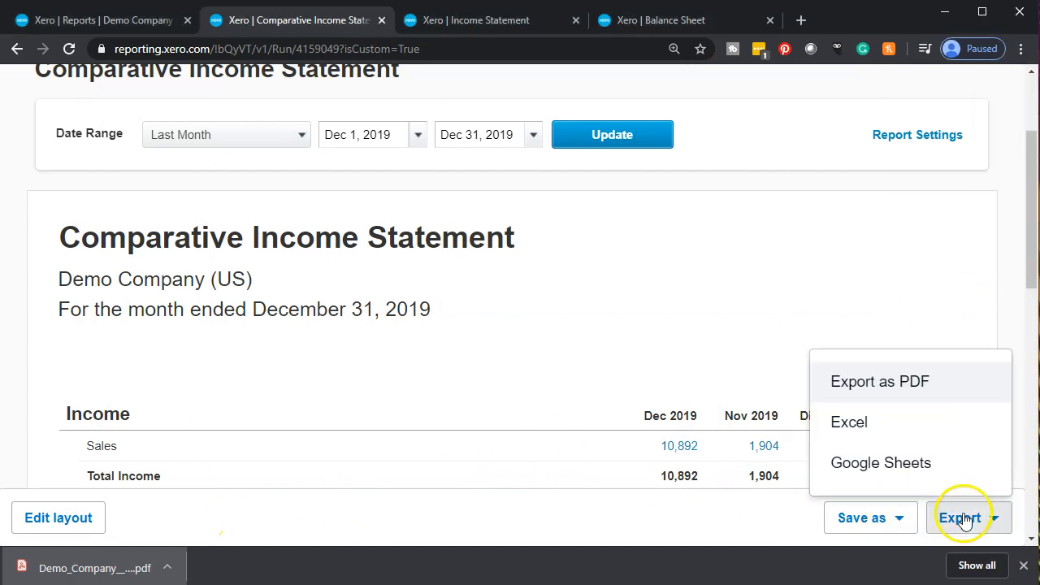
click(922, 440)
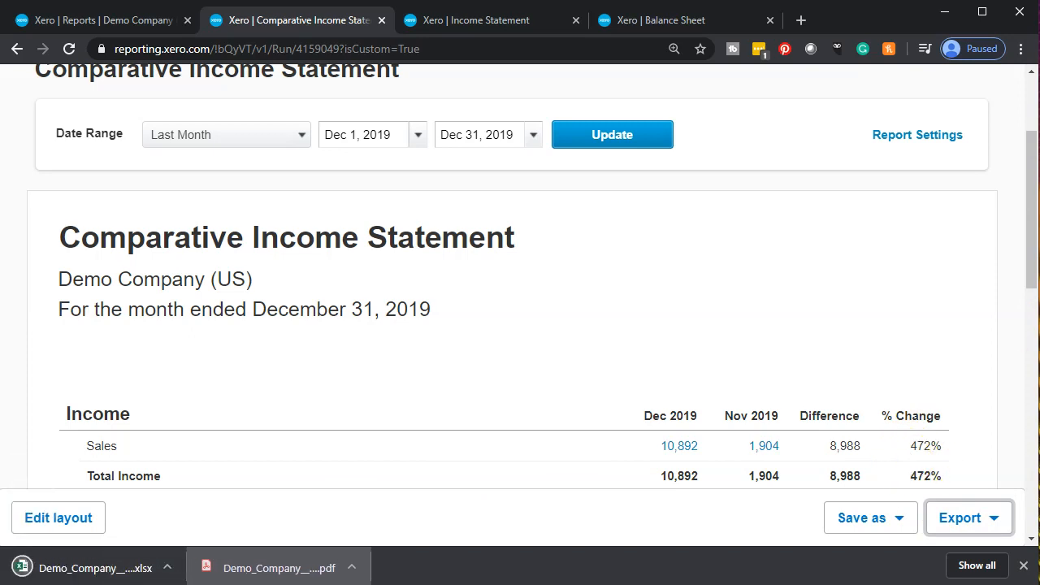
key(alt+Tab)
click(846, 167)
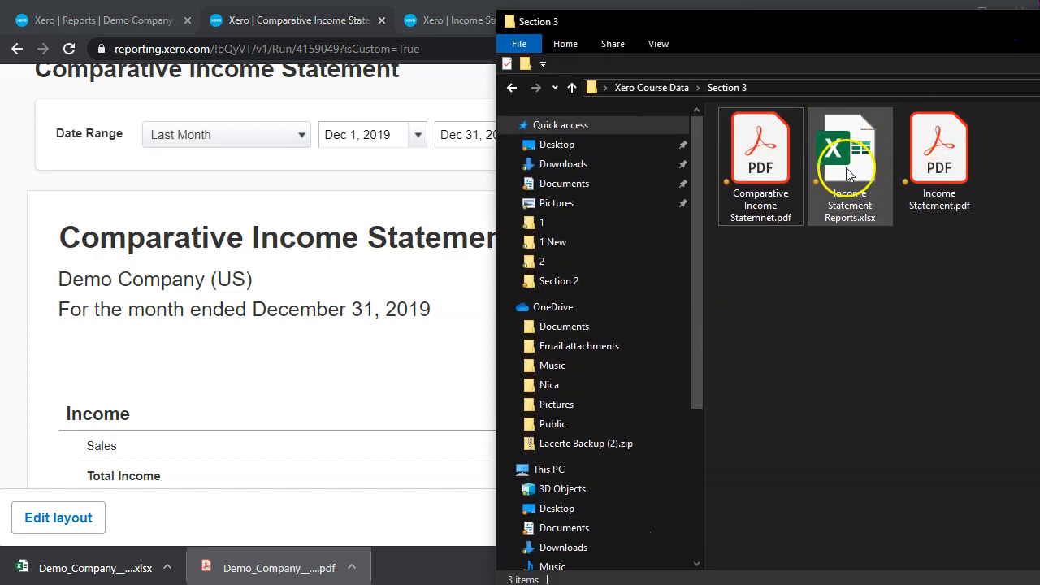
double_click(846, 167)
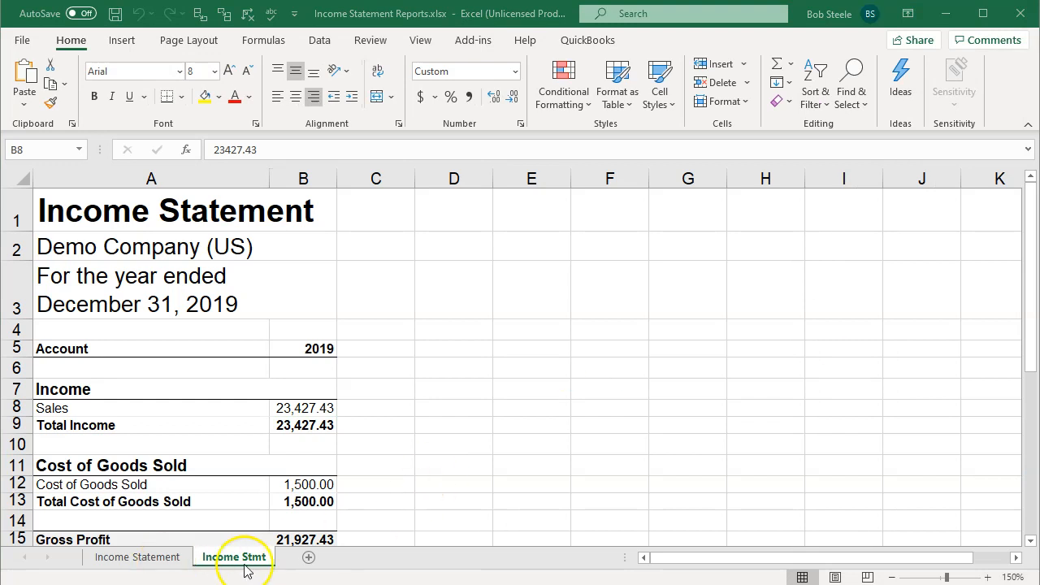
- Open the exported Comparative Income Statement workbook from the browser downloads, enable editing and maximize it
click(946, 13)
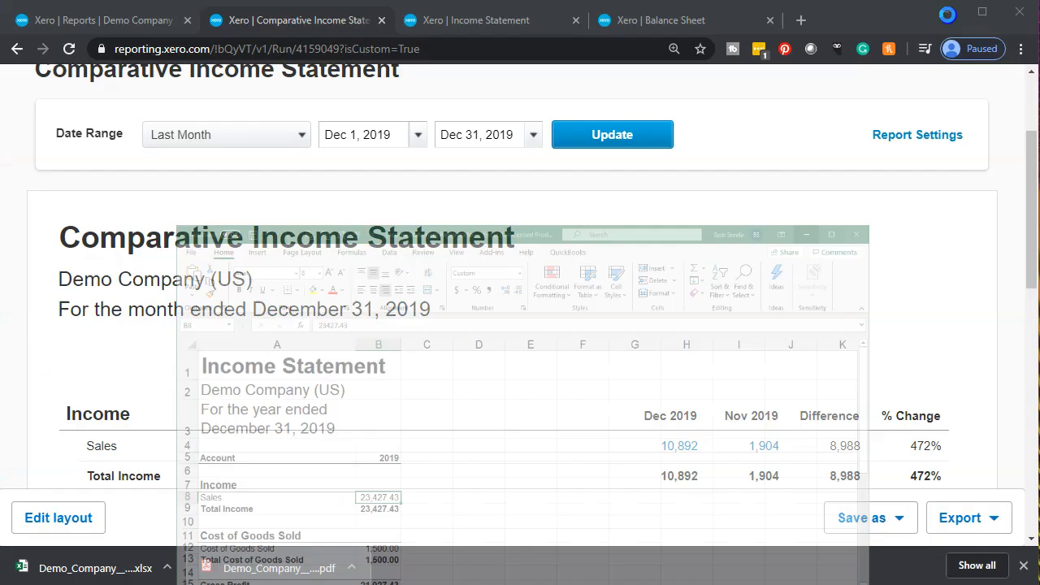
click(111, 567)
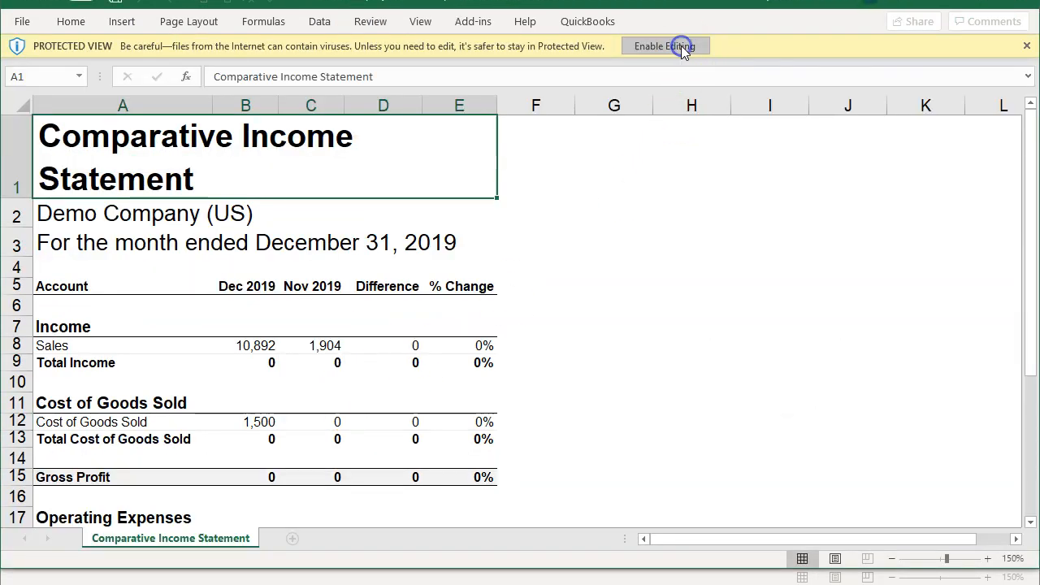
click(681, 45)
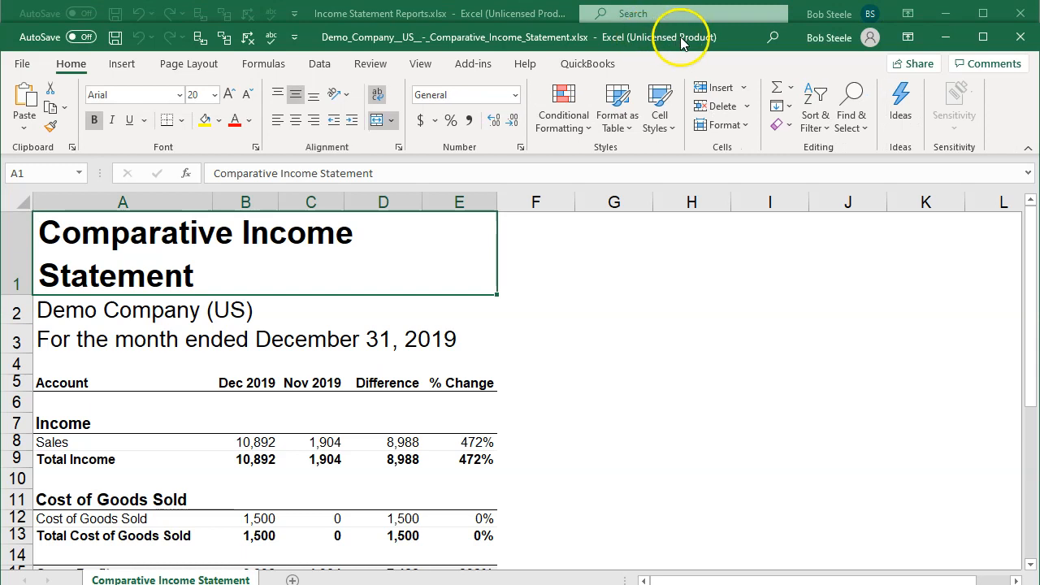
double_click(728, 39)
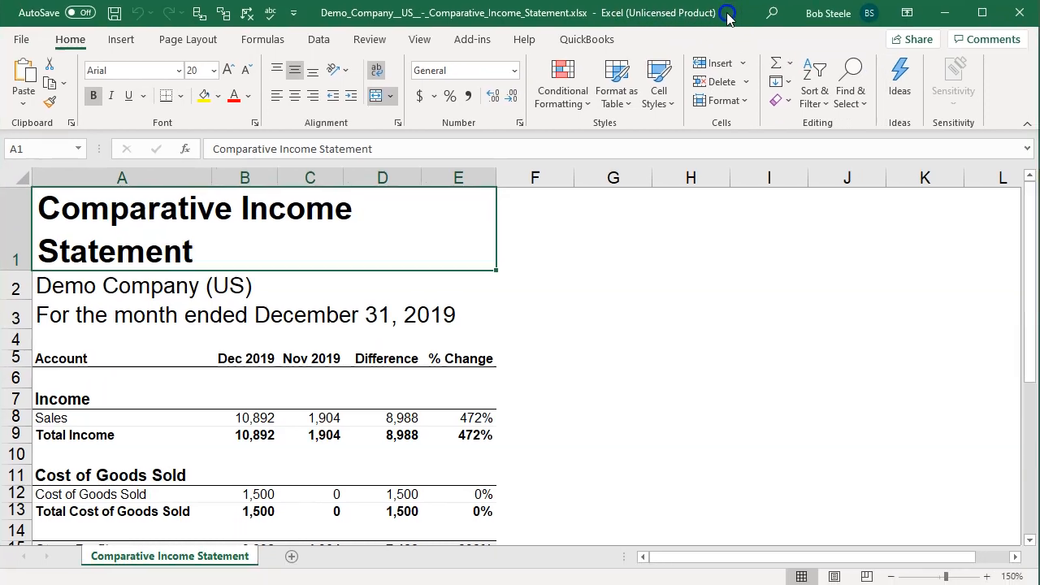
- Copy the entire Comparative Income Statement worksheet
click(431, 378)
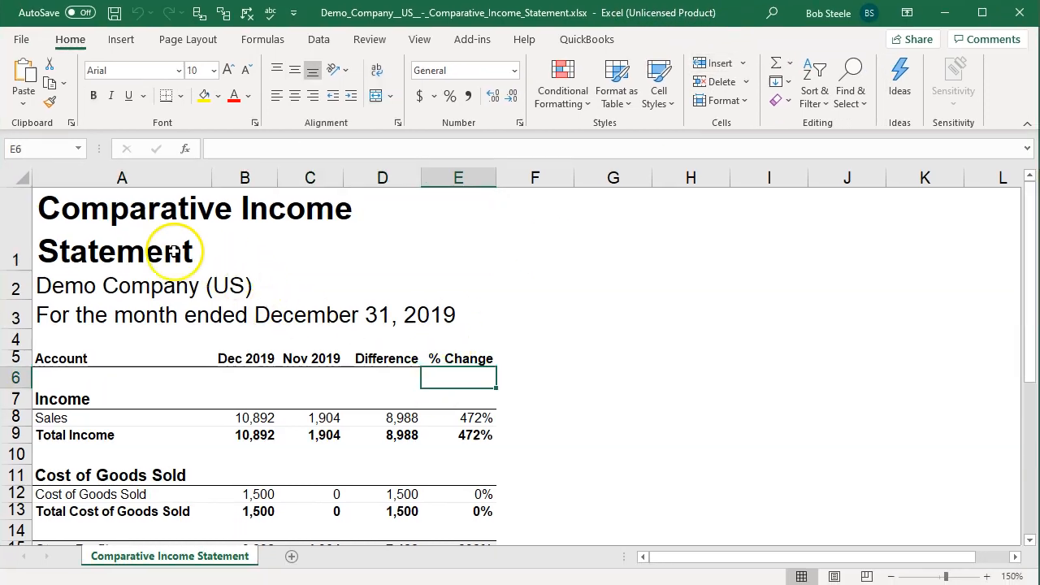
click(10, 169)
click(664, 399)
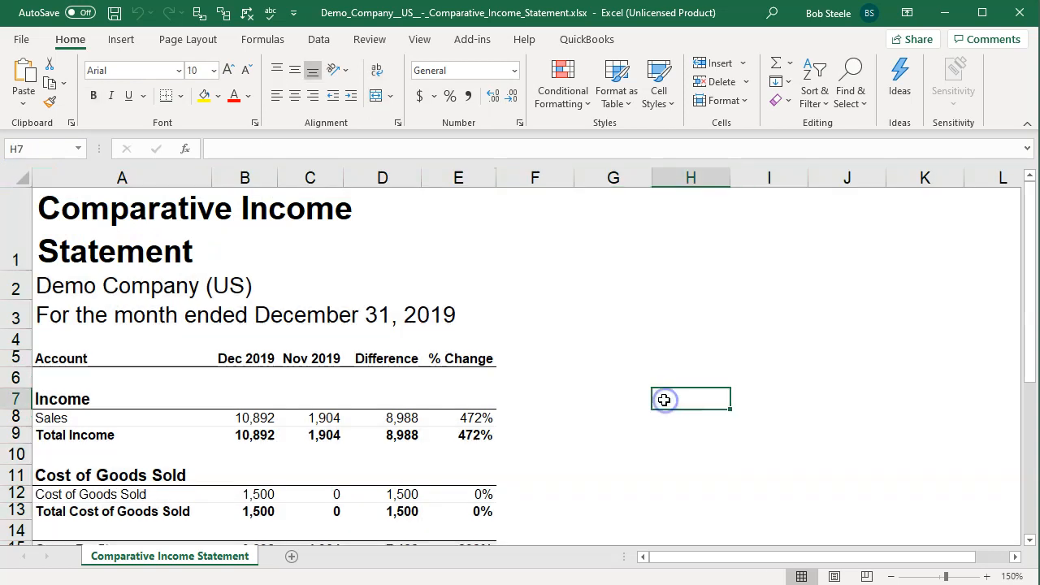
key(ctrl+a)
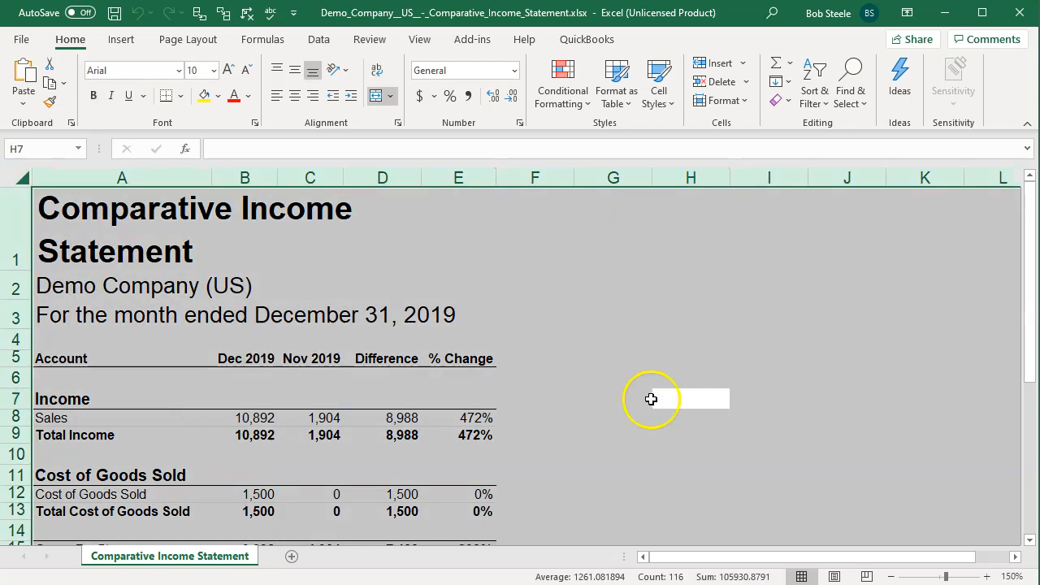
right_click(441, 291)
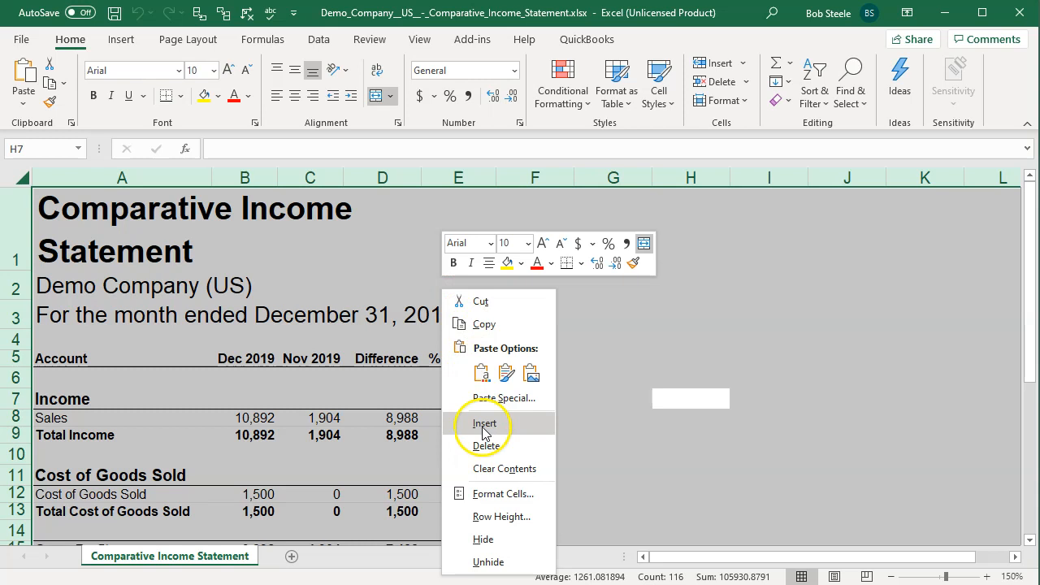
click(484, 327)
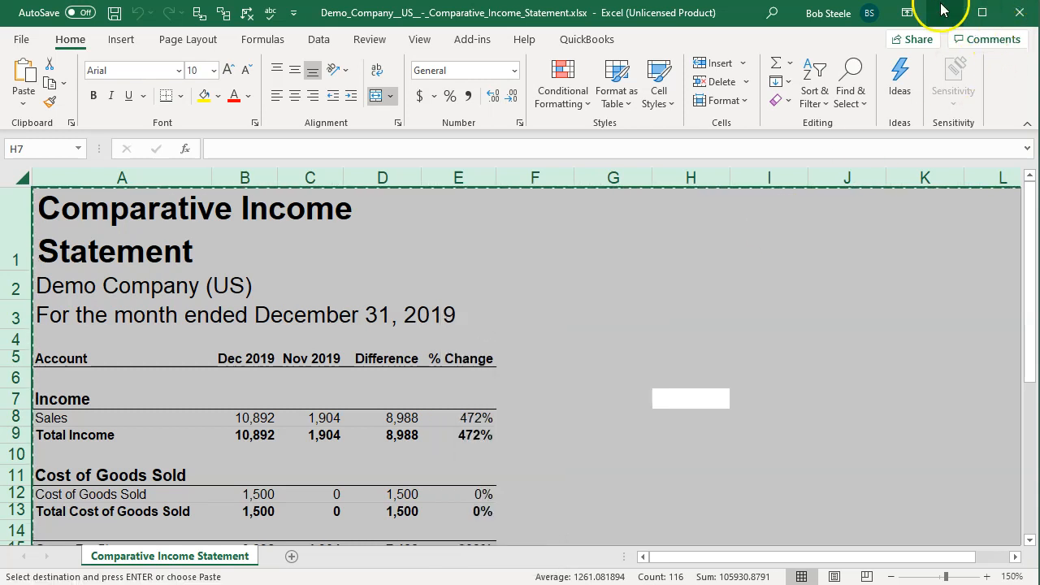
- Add a new sheet named Comp IS to the Income Statement Reports workbook
click(942, 12)
click(563, 315)
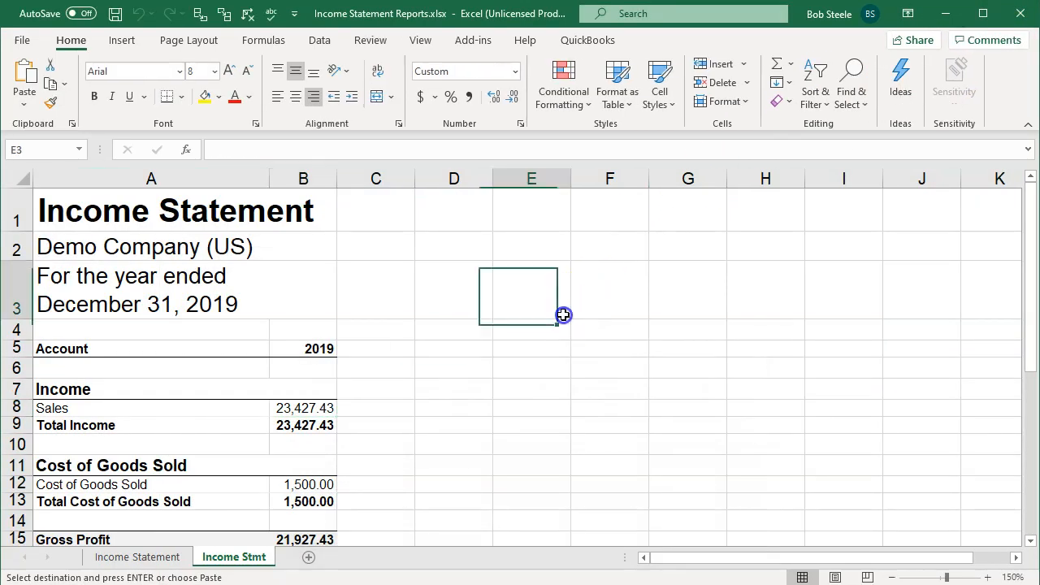
click(311, 558)
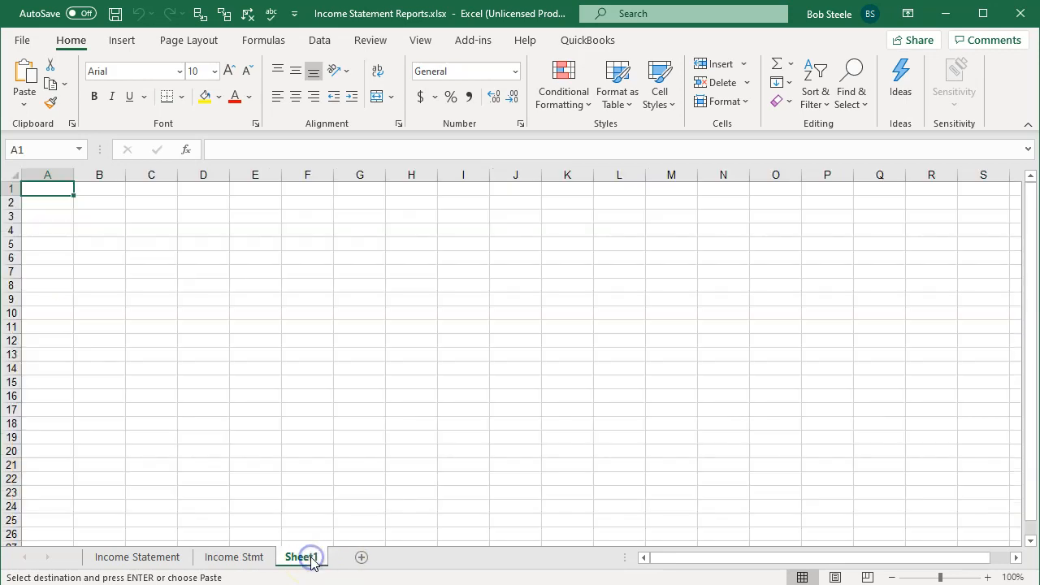
double_click(305, 557)
text(Comp IS)
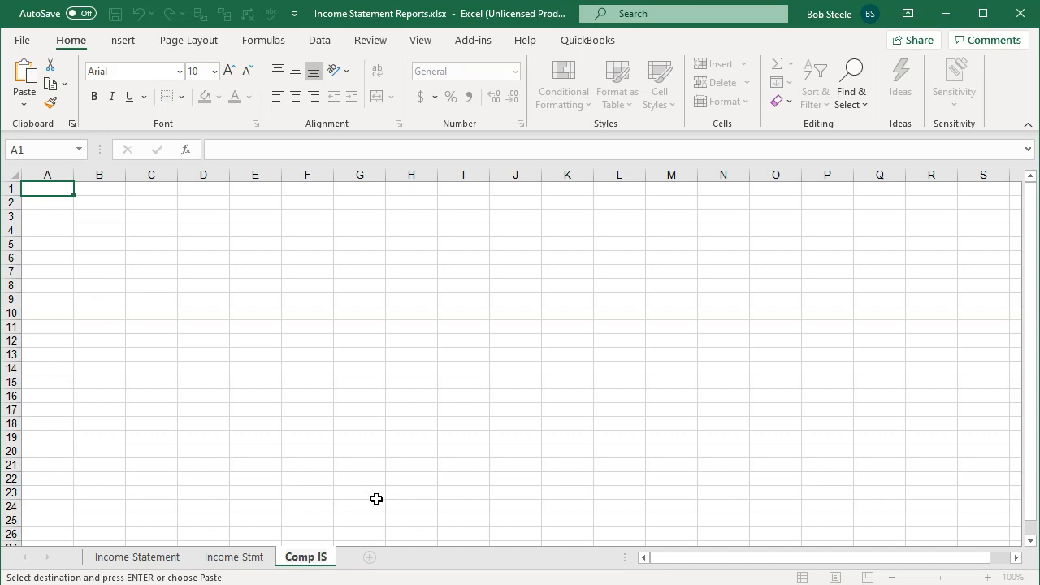
click(376, 497)
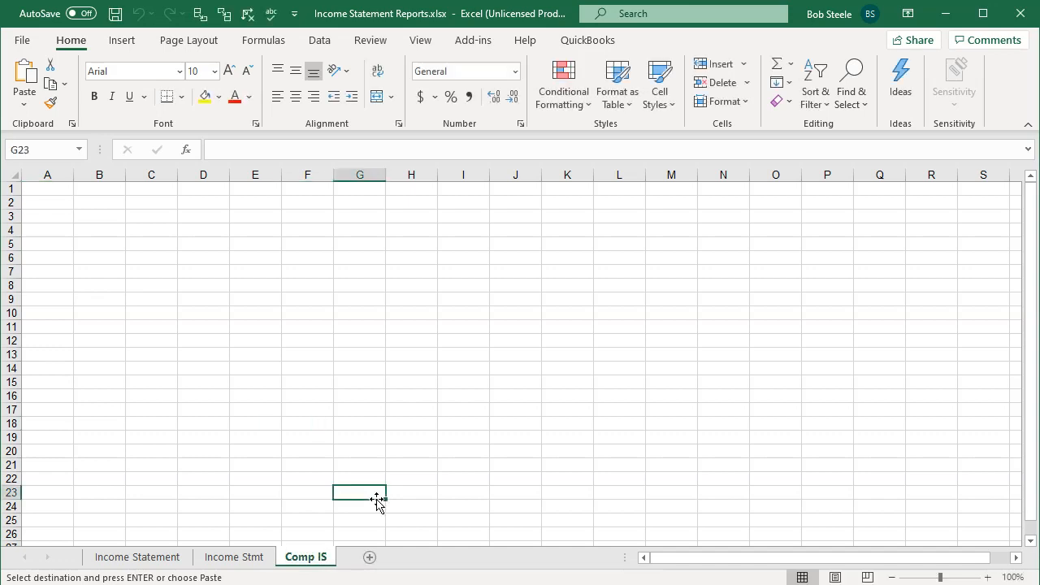
- Paste the copied Comparative Income Statement into the Comp IS sheet starting at cell A1
click(47, 189)
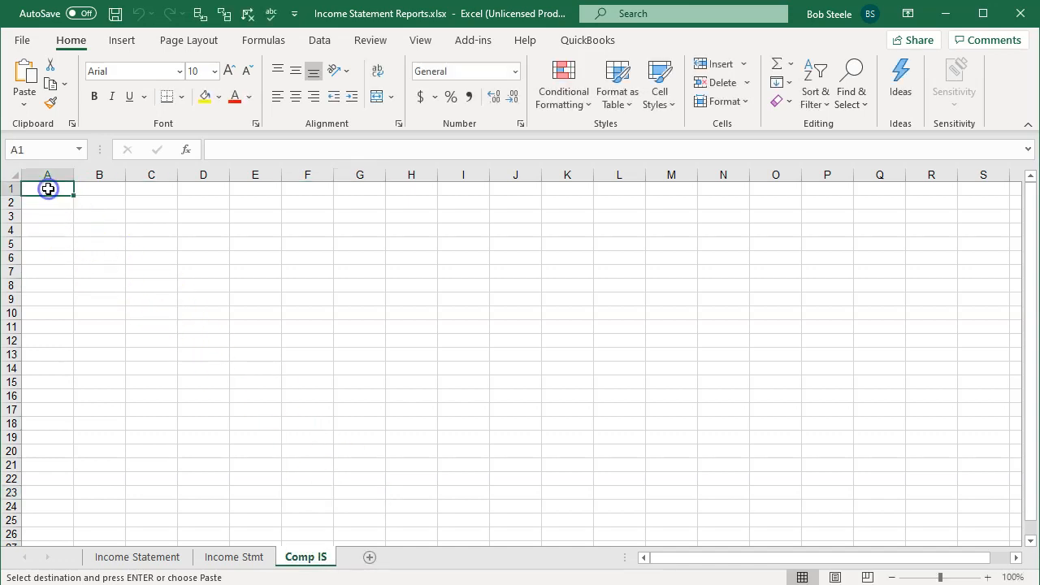
right_click(48, 188)
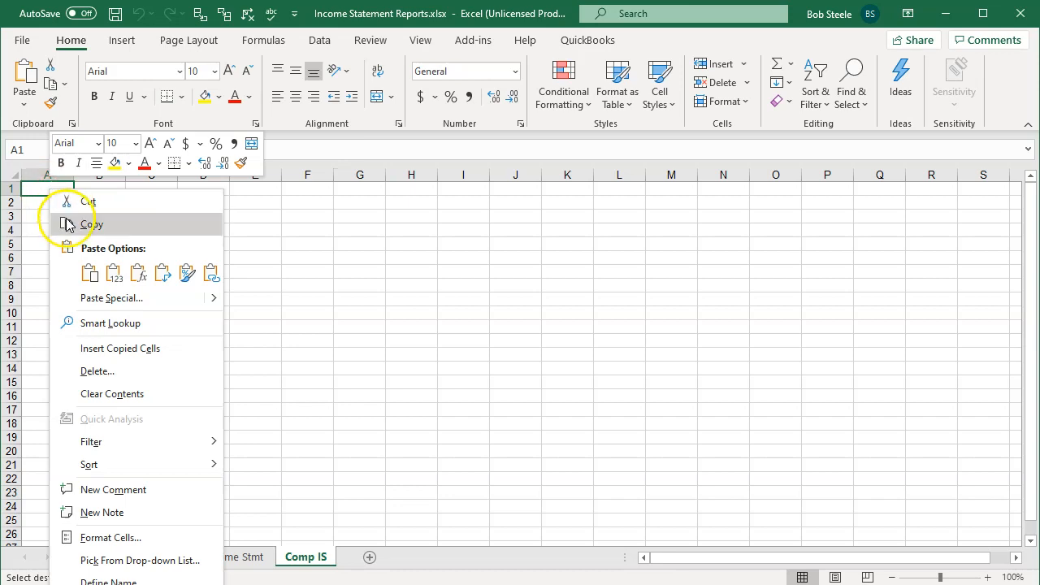
click(89, 275)
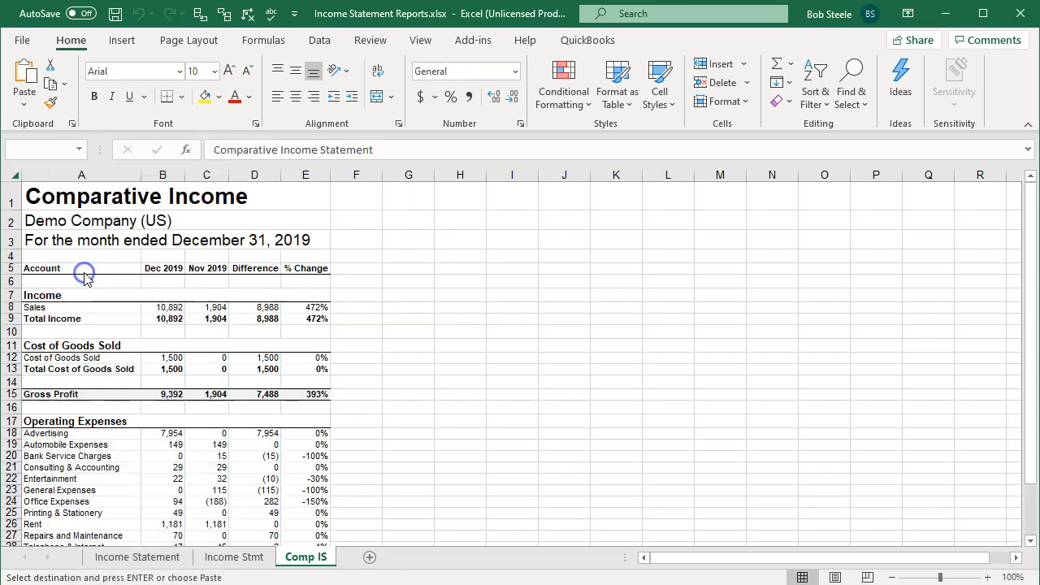
click(593, 436)
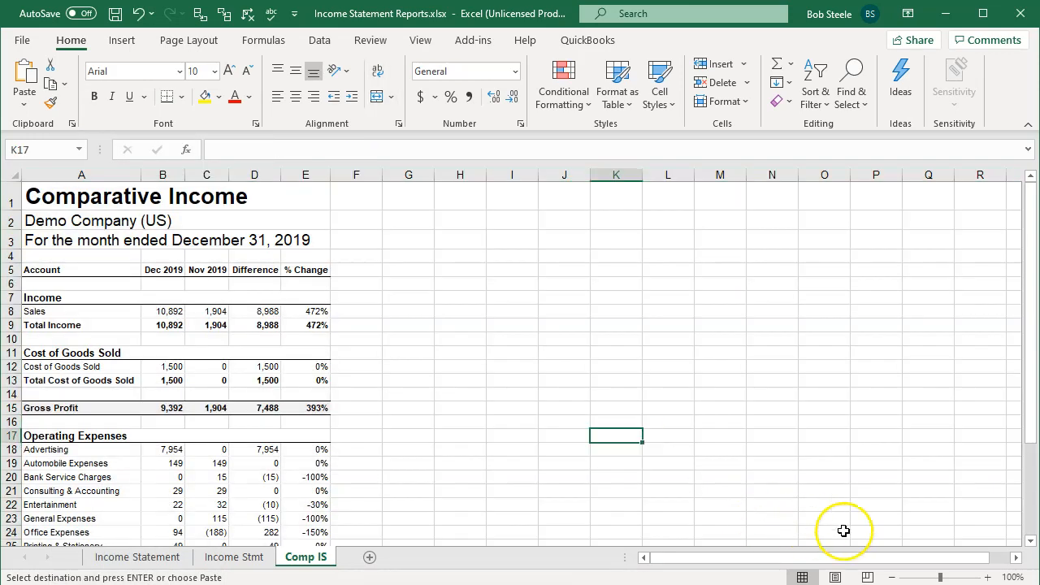
- Enlarge the Comp IS sheet to 150% and show it in Page Layout view
click(989, 578)
click(989, 577)
click(989, 578)
click(989, 577)
click(989, 577)
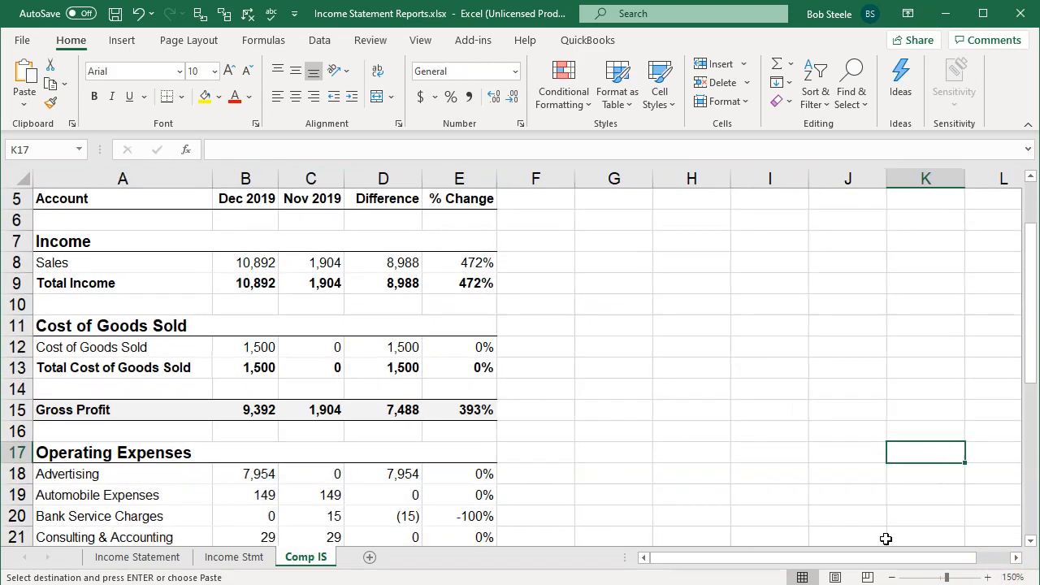
click(771, 426)
scroll(771, 490, up, 2)
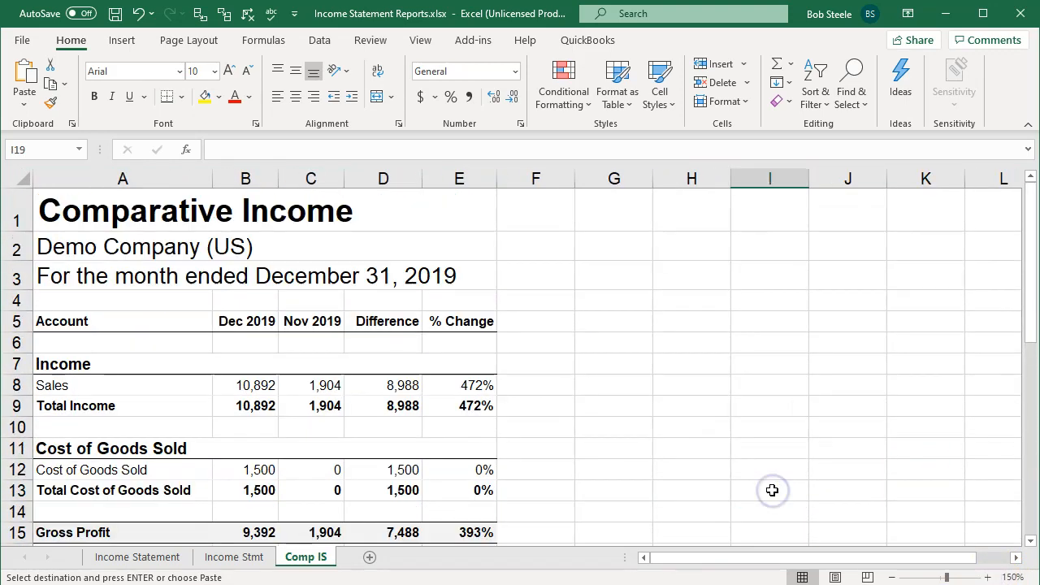
click(835, 577)
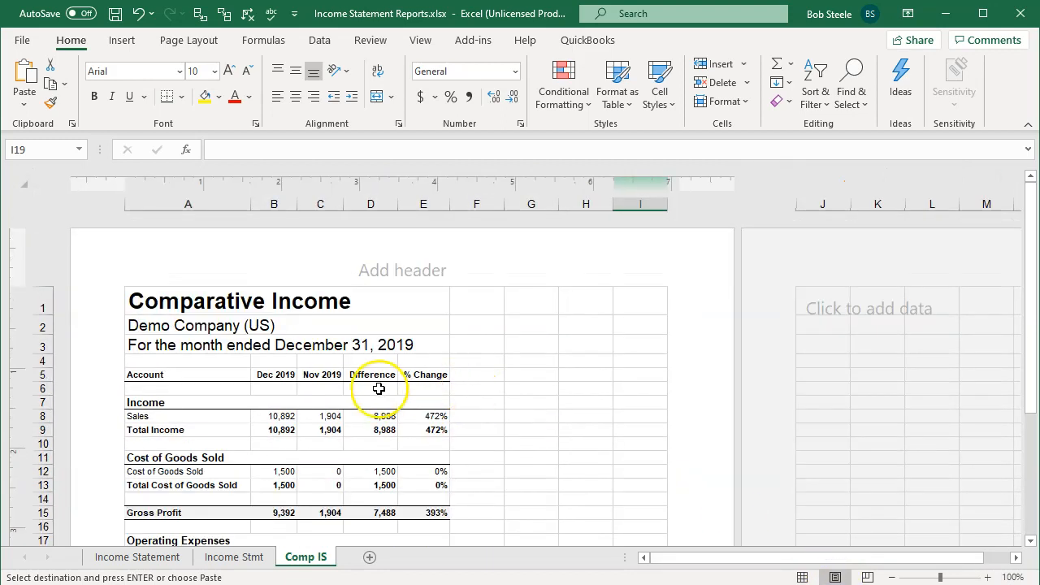
- Return the Comp IS sheet to Normal view
click(800, 573)
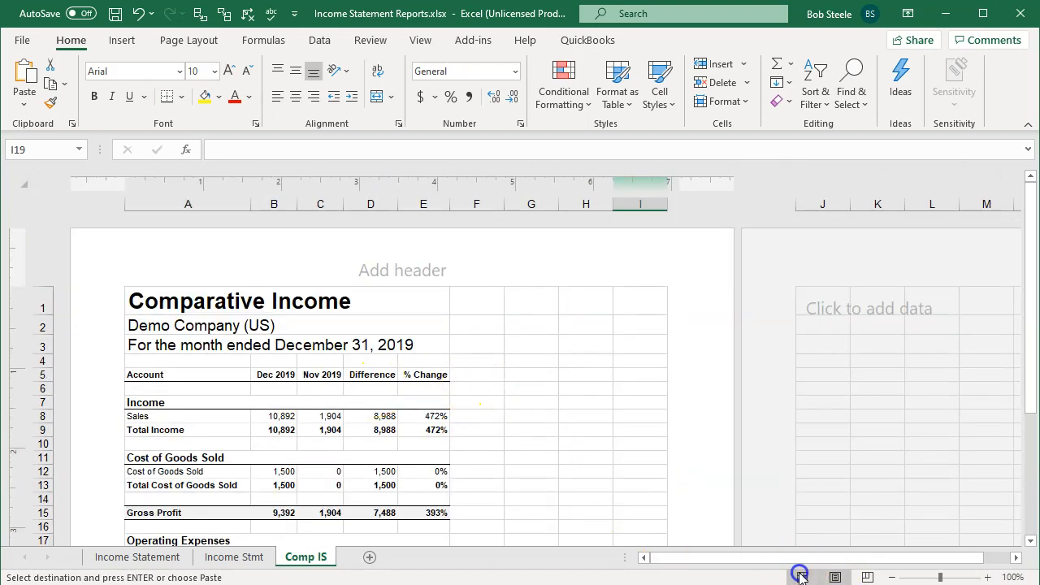
click(388, 448)
scroll(280, 447, up, 1)
scroll(279, 447, up, 1)
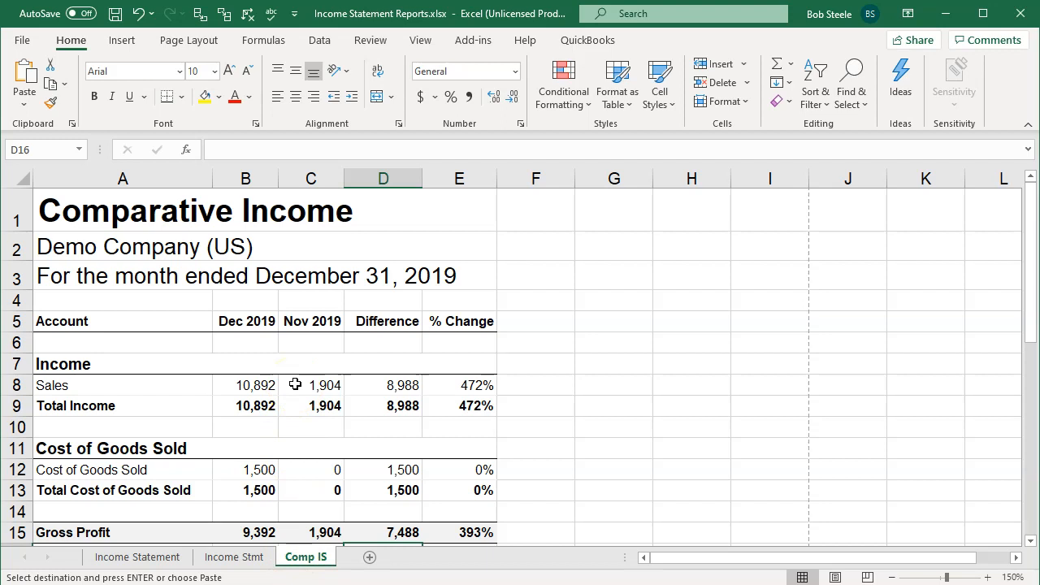
- Set the print scope to Print Entire Workbook, preview the pages through the comparative statement, and return to the sheet
click(22, 42)
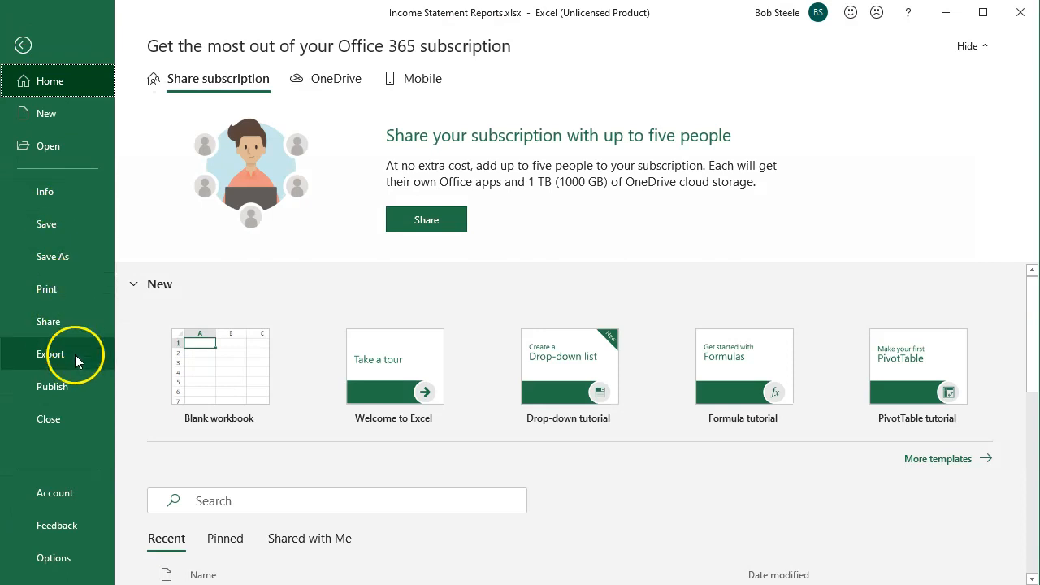
click(65, 290)
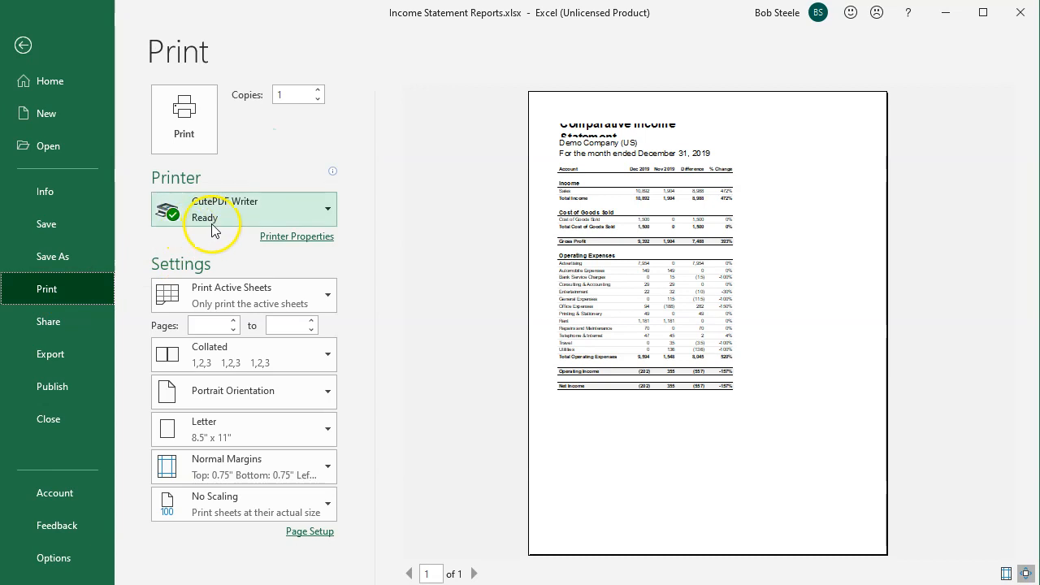
mouse_move(214, 230)
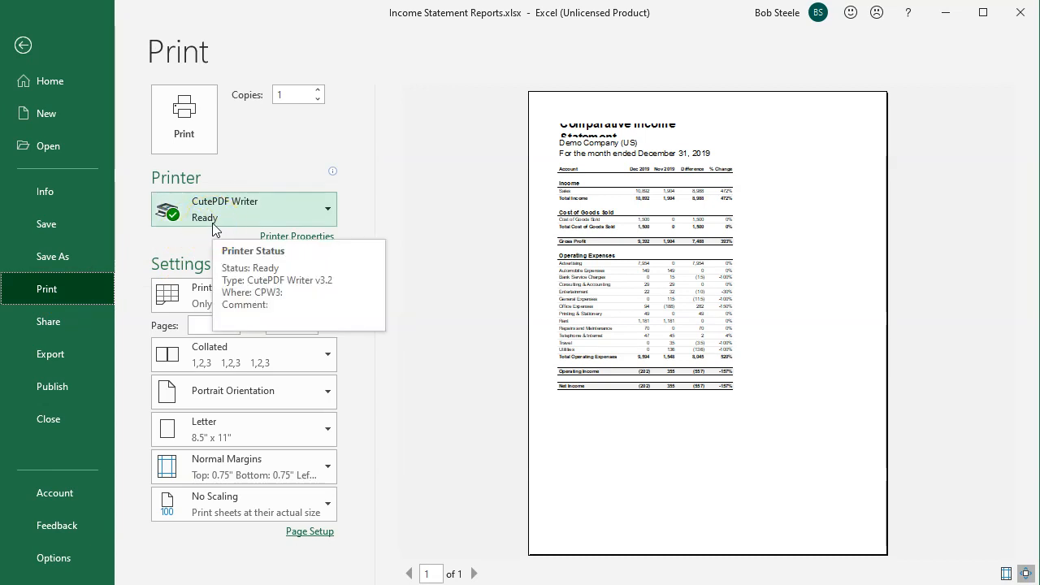
click(312, 294)
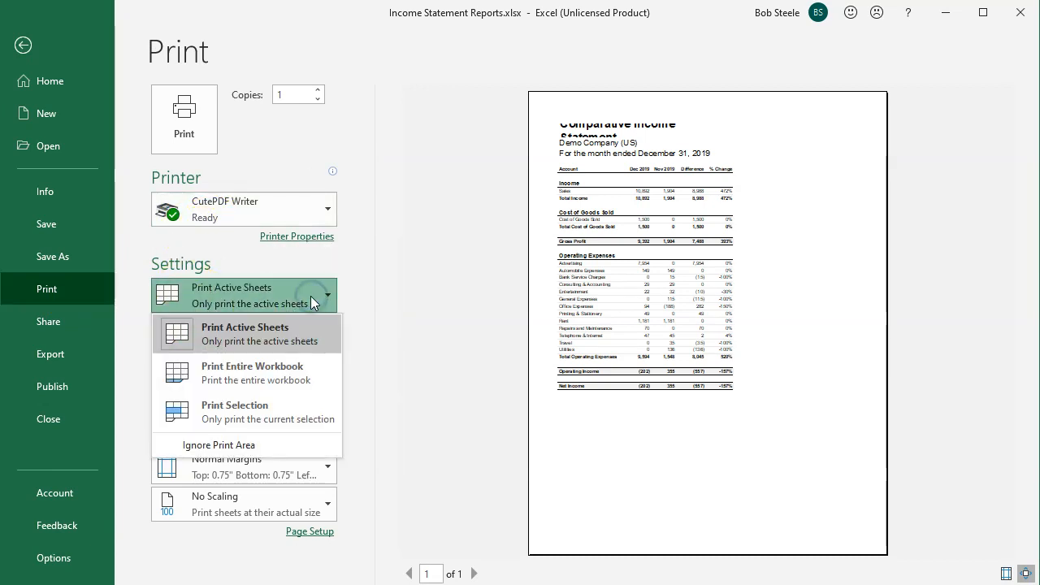
click(265, 378)
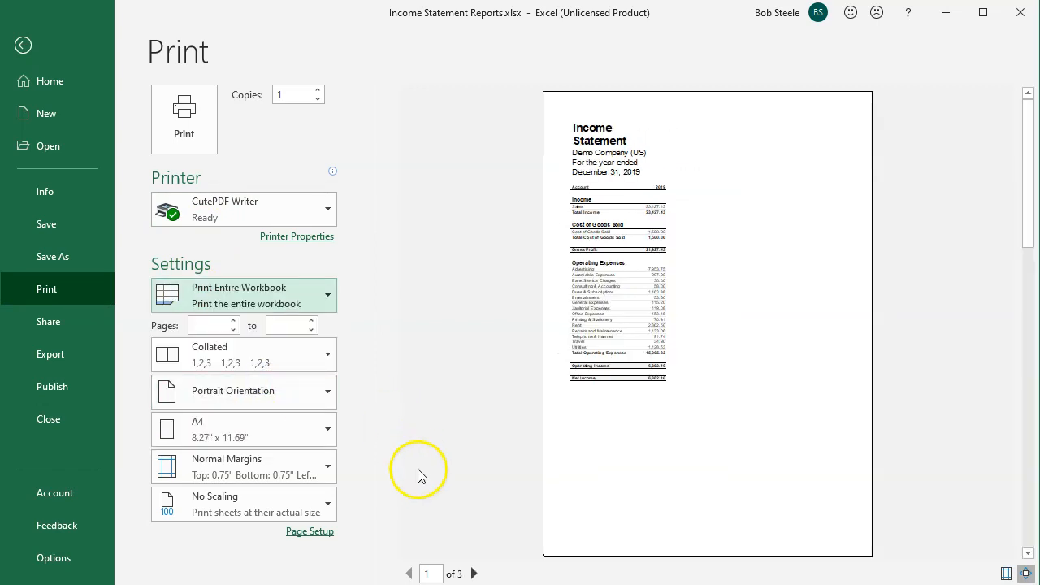
click(473, 573)
click(472, 573)
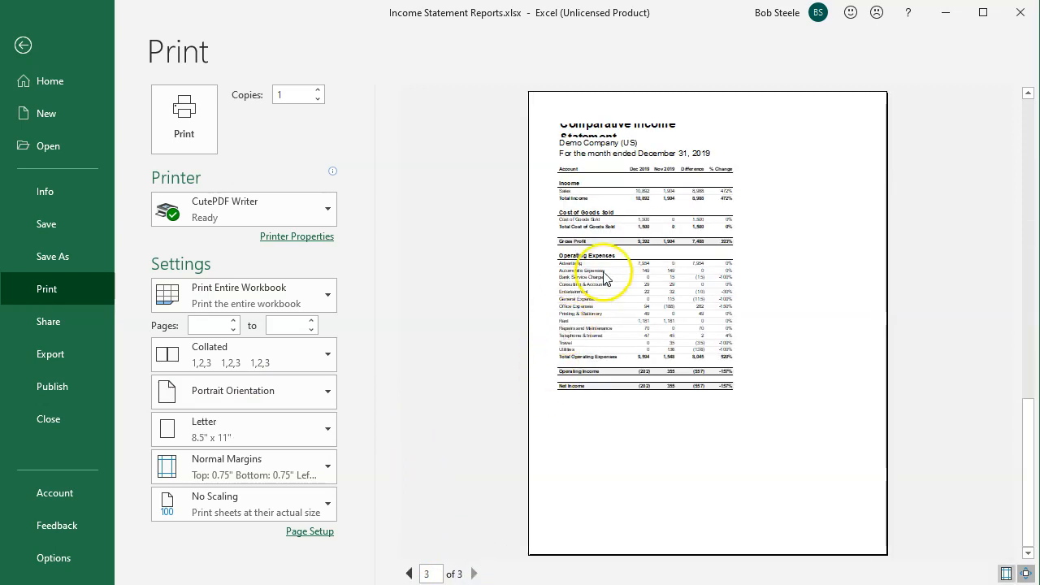
click(24, 47)
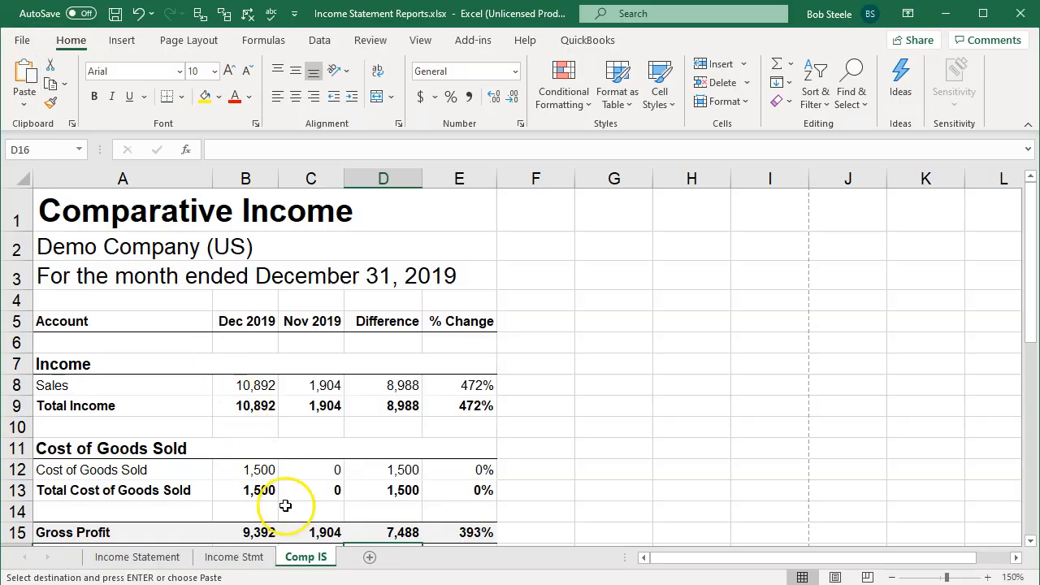
- Widen column A on the Comp IS sheet so the full Comparative Income Statement title fits on one line
click(94, 214)
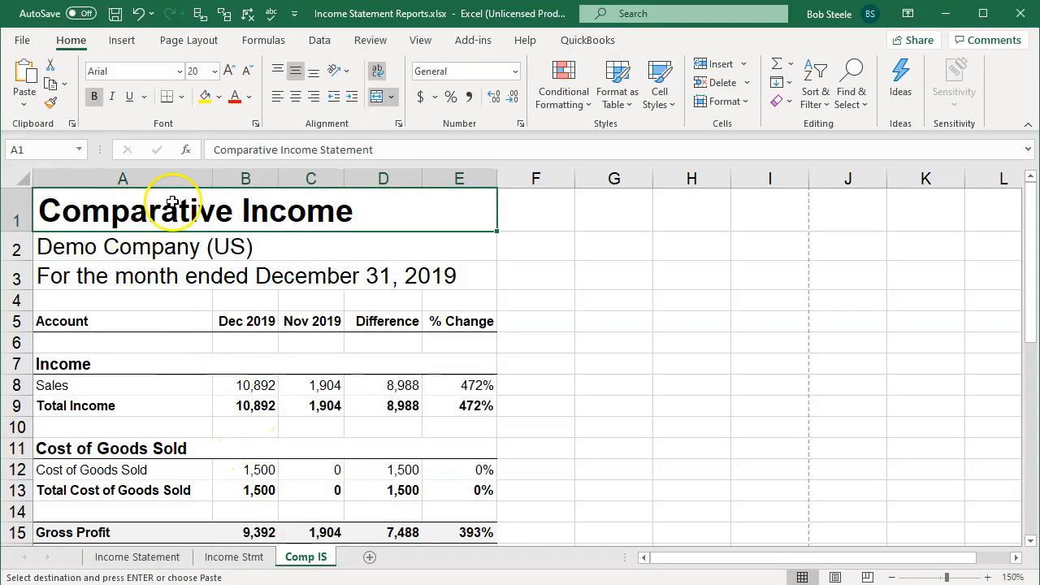
drag(209, 179, 275, 182)
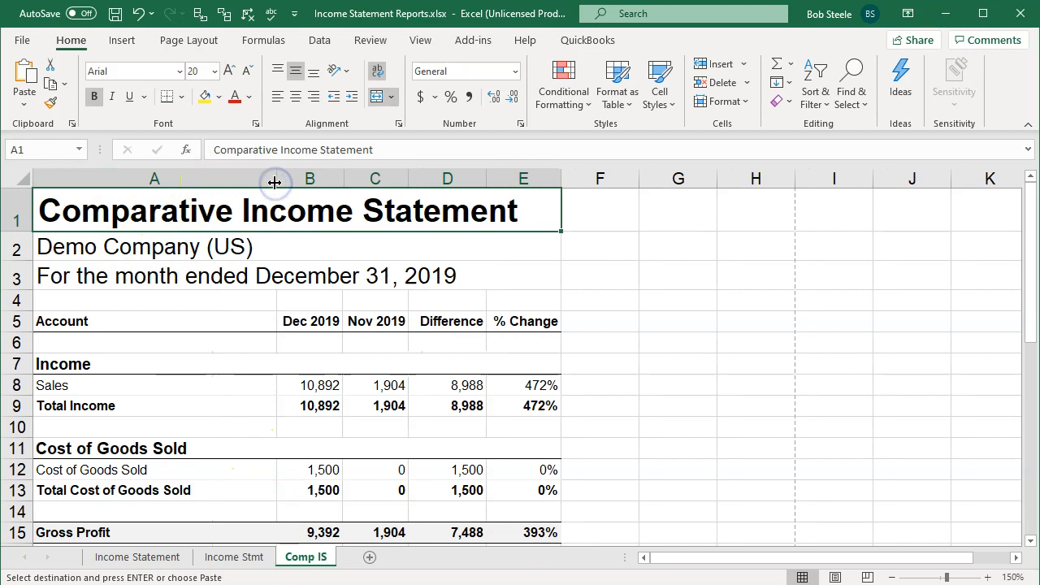
click(302, 342)
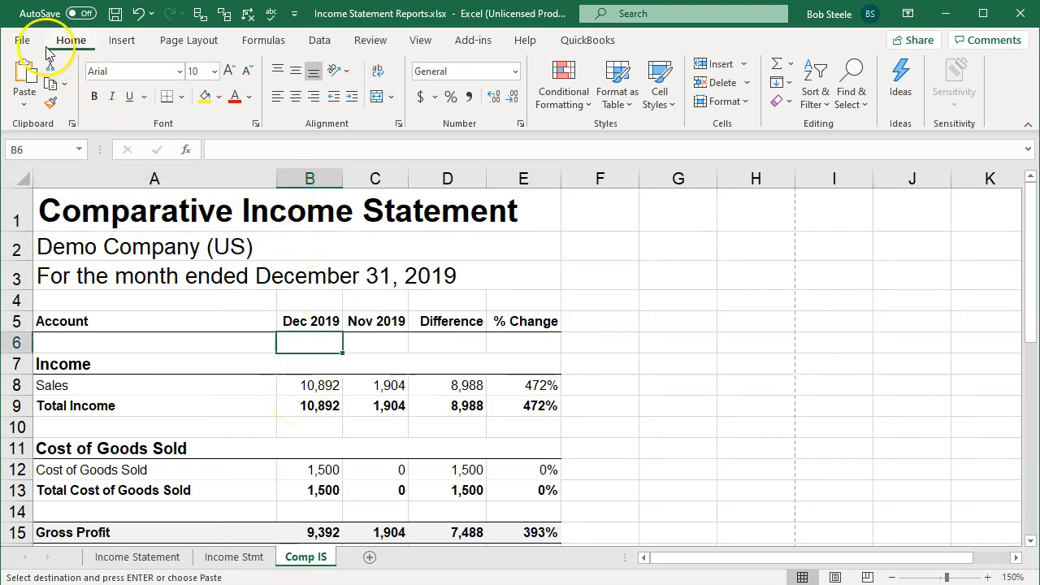
- Preview all pages of the workbook and print the entire workbook to CutePDF Writer
click(22, 39)
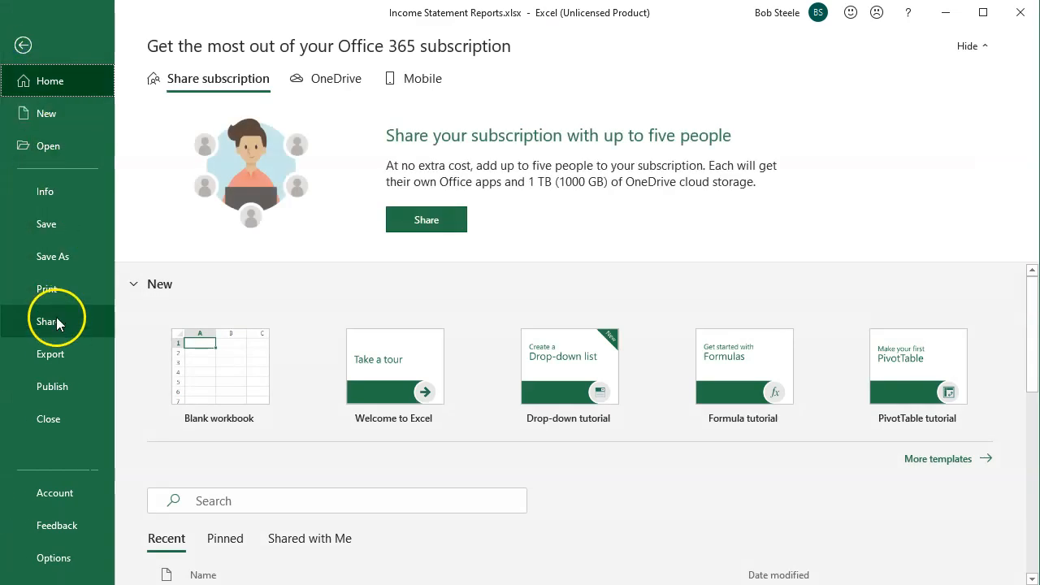
click(58, 291)
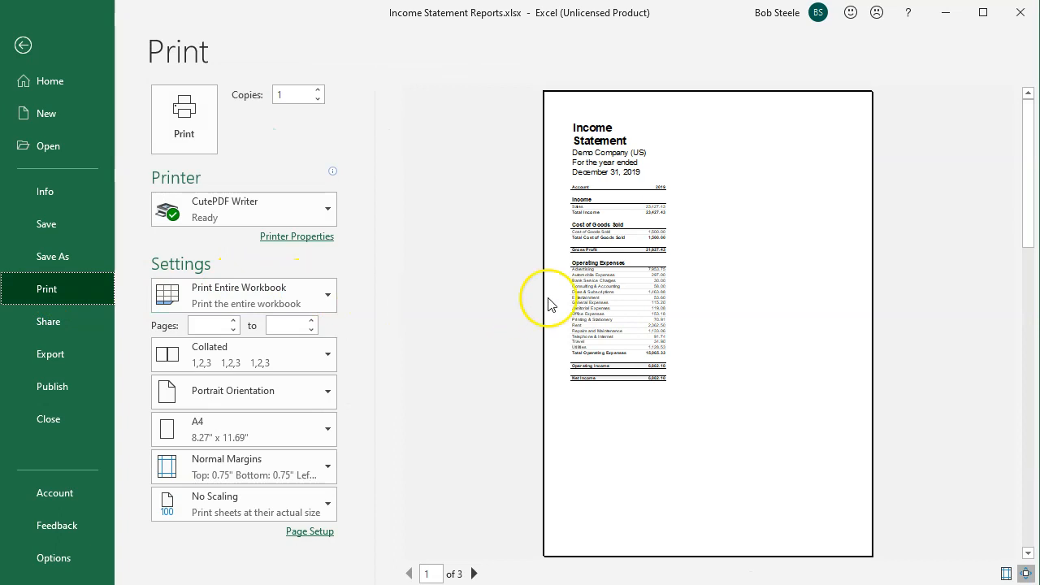
scroll(680, 288, down, 2)
scroll(680, 288, down, 1)
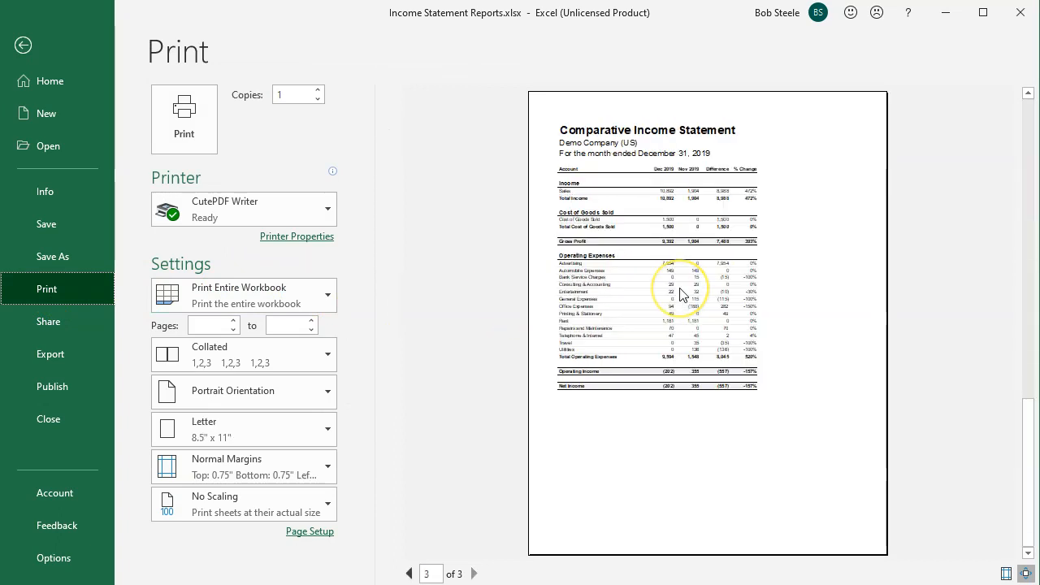
scroll(680, 288, up, 3)
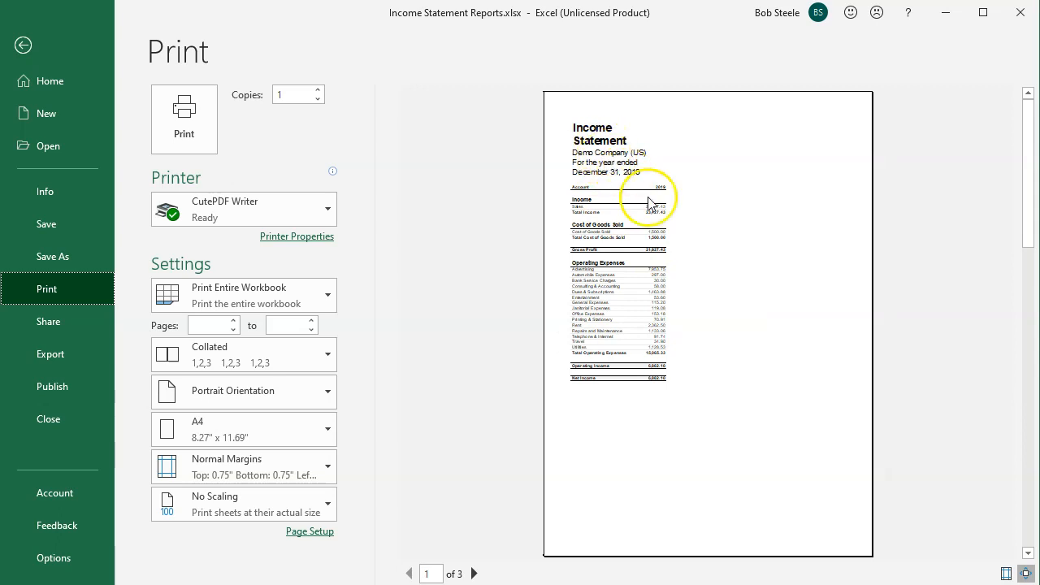
click(179, 140)
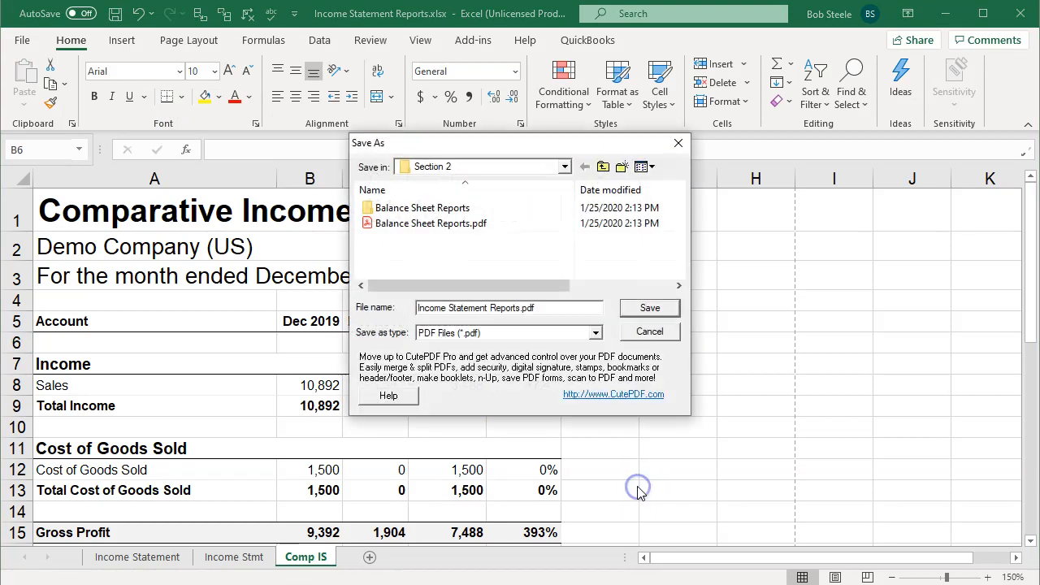
- Save the printed PDF as Income Statement Reports.pdf in the Section 3 folder of Xero Course Data
click(565, 167)
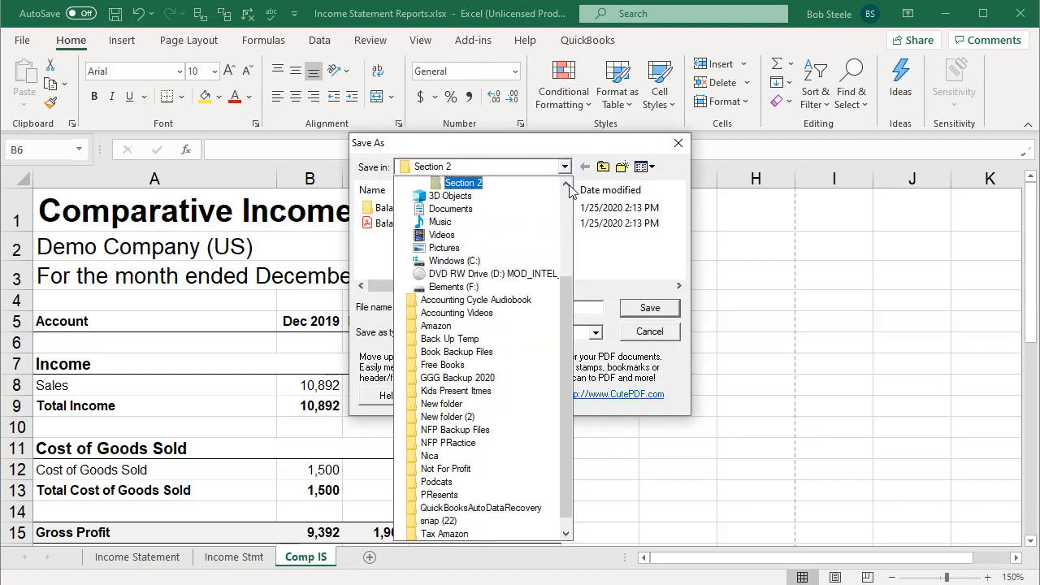
click(567, 186)
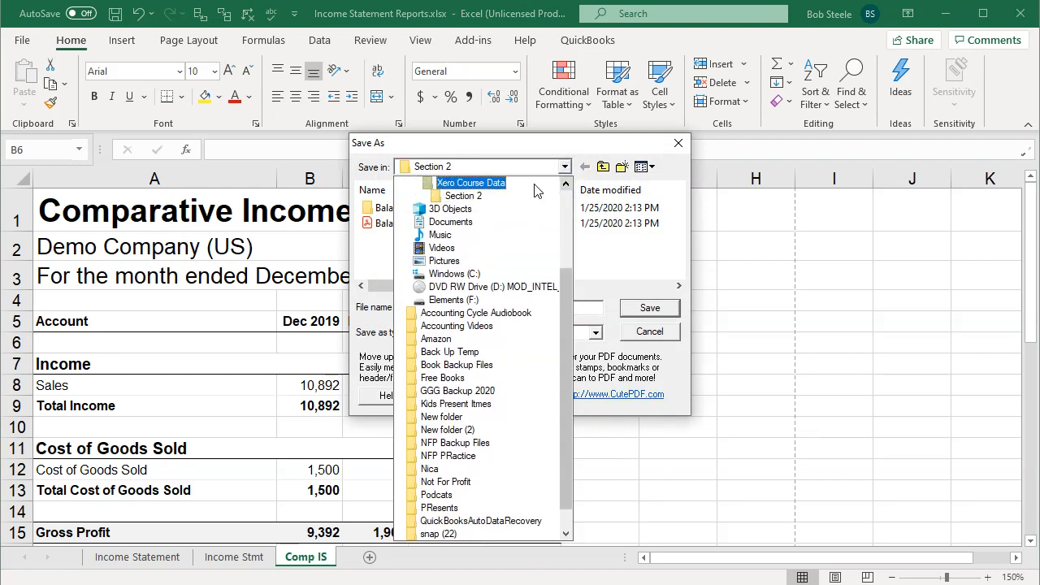
click(536, 182)
double_click(406, 237)
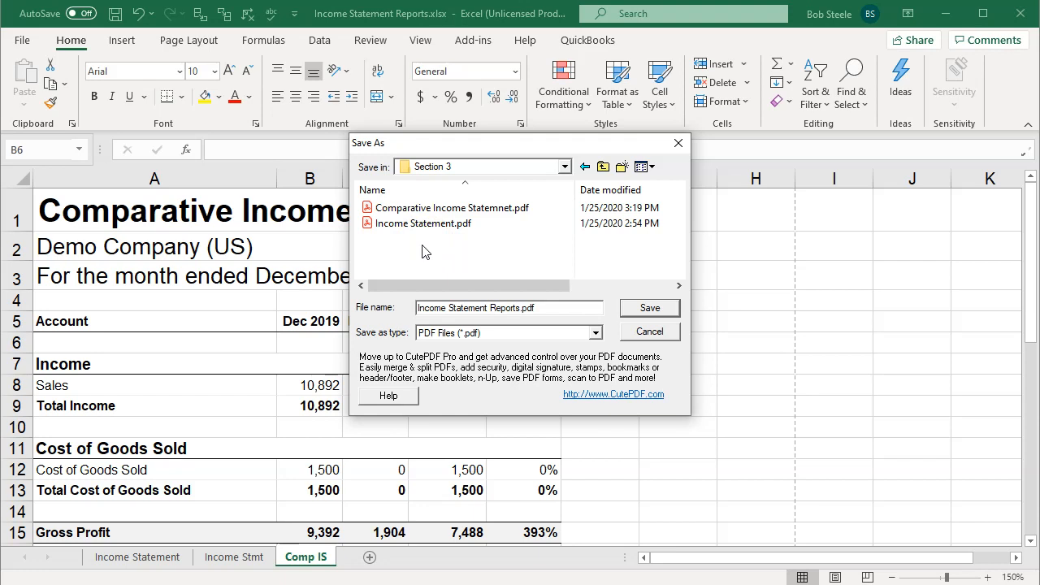
click(644, 309)
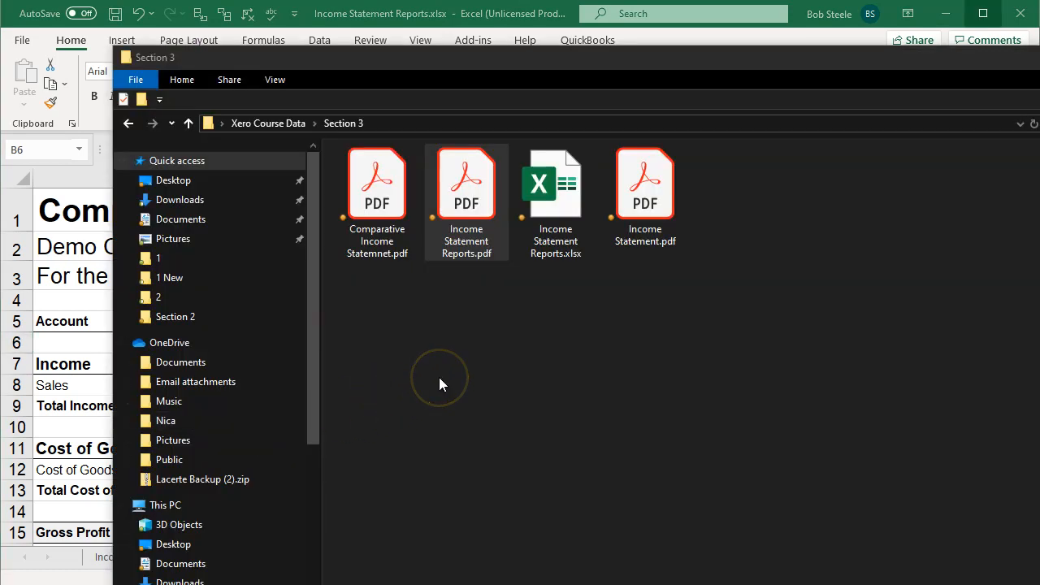
- Create a new folder named Income Statement Reports inside the Section 3 folder
right_click(411, 330)
mouse_move(545, 548)
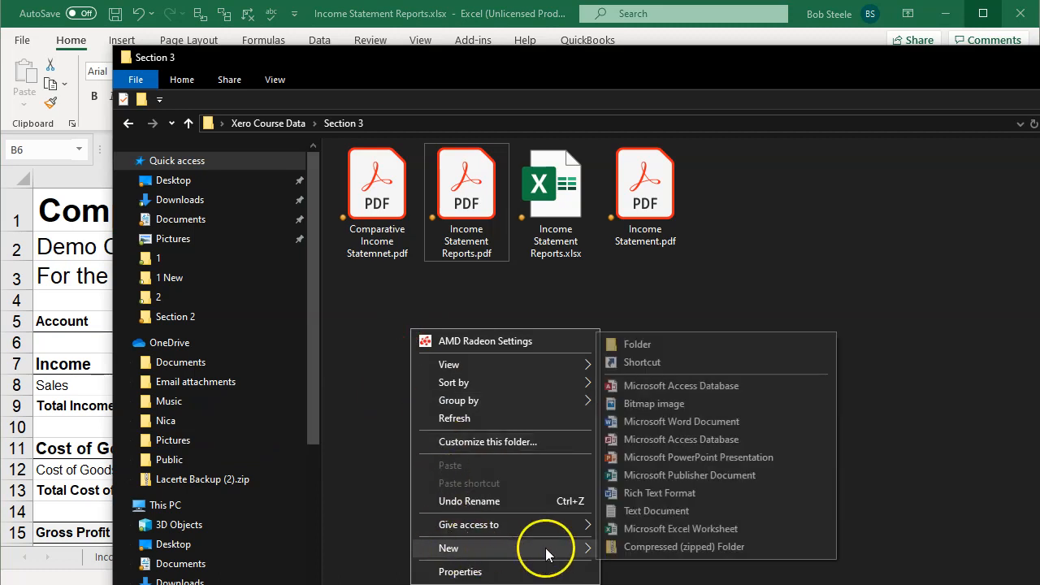
click(636, 349)
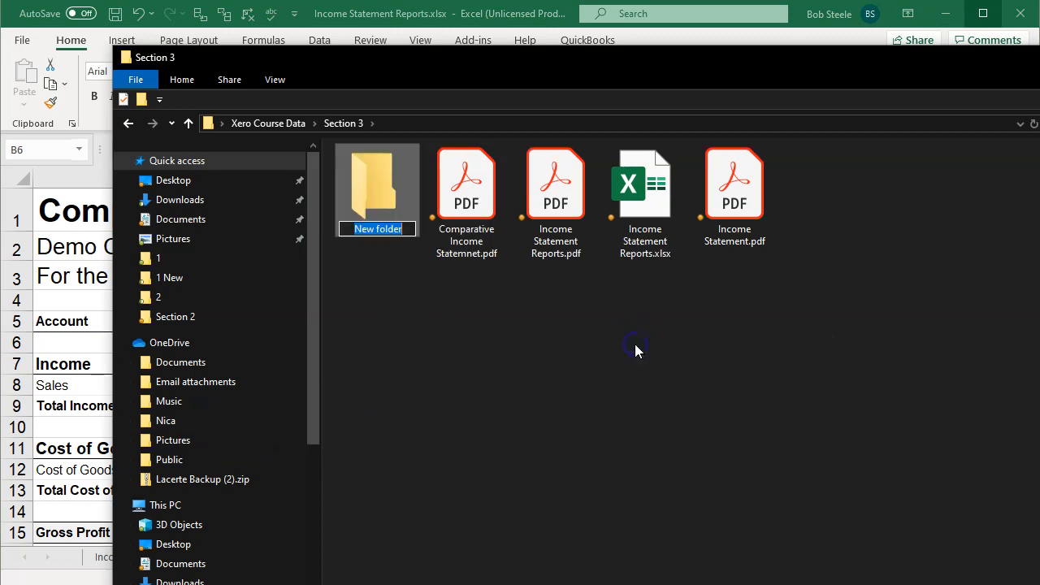
key(BackSpace)
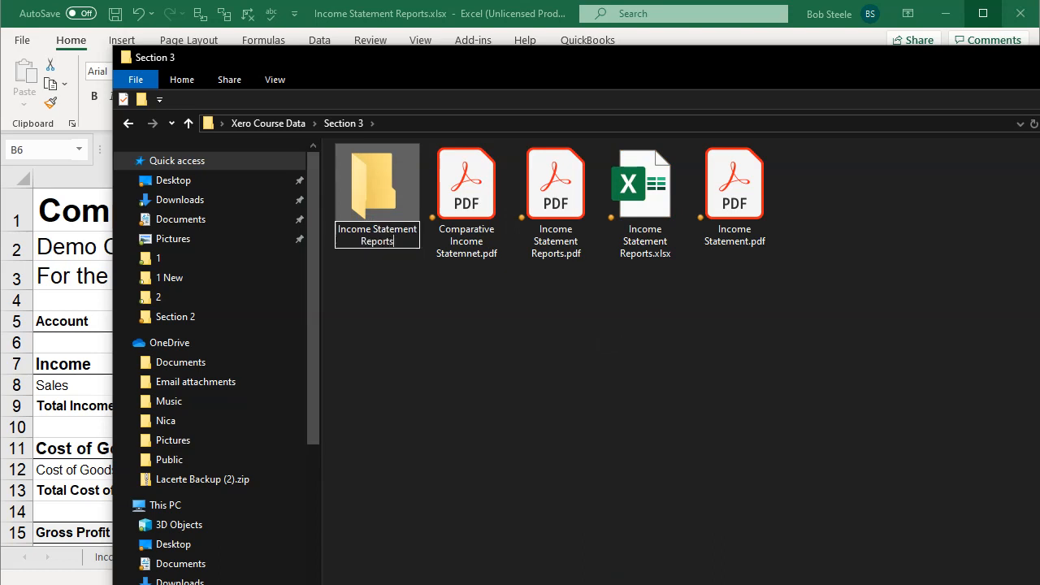
click(500, 380)
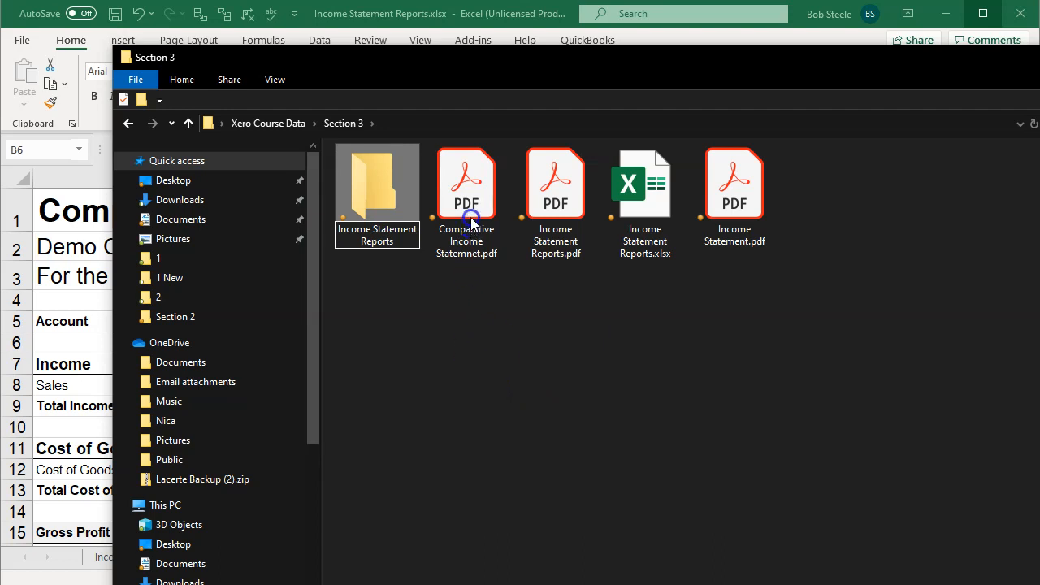
- Move Comparative Income Statemnet.pdf and Income Statement.pdf into the Income Statement Reports folder and check its contents as icons
drag(464, 231, 378, 215)
drag(630, 189, 397, 222)
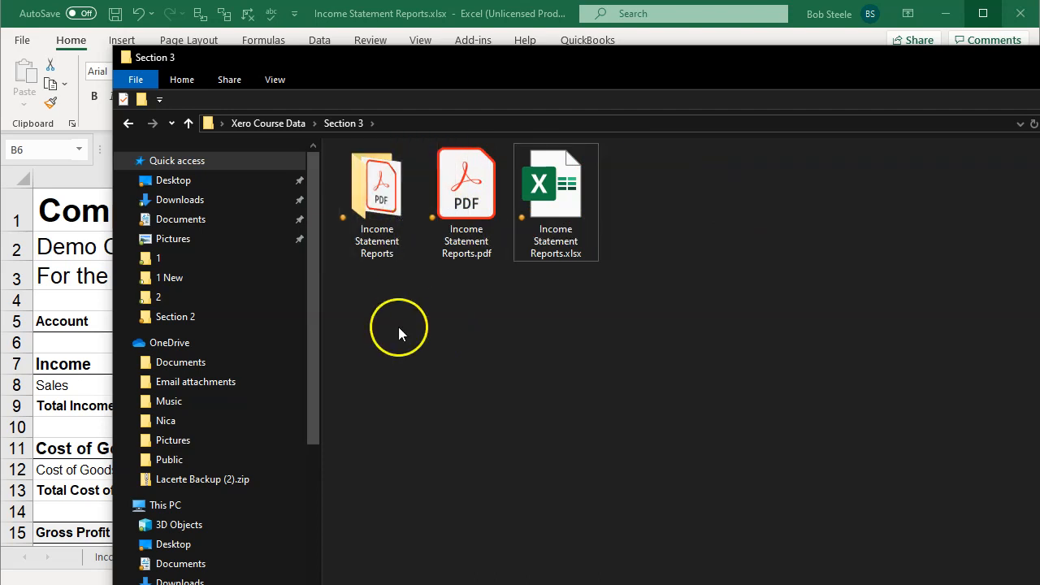
double_click(387, 225)
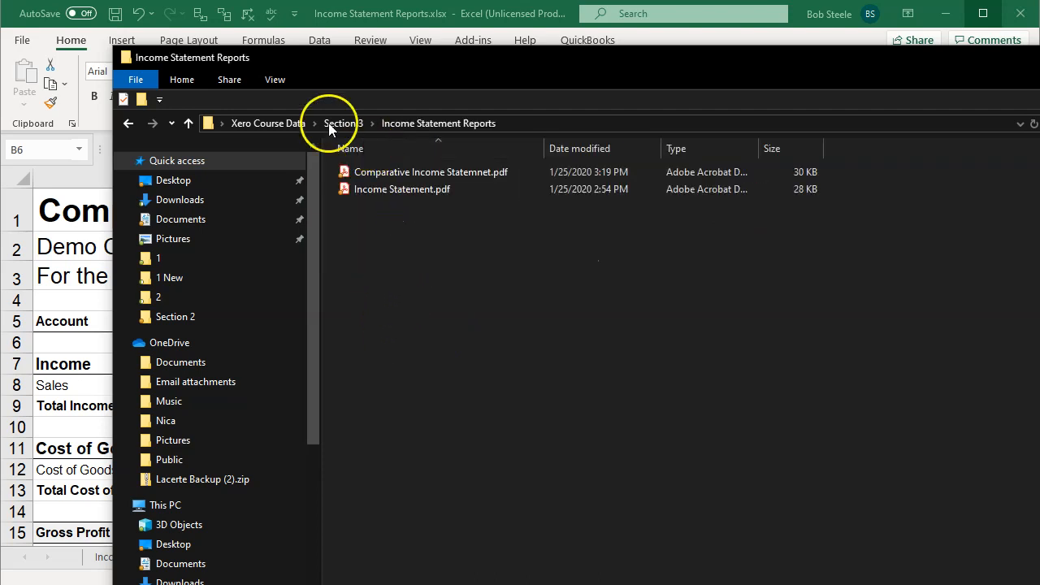
click(272, 88)
click(370, 103)
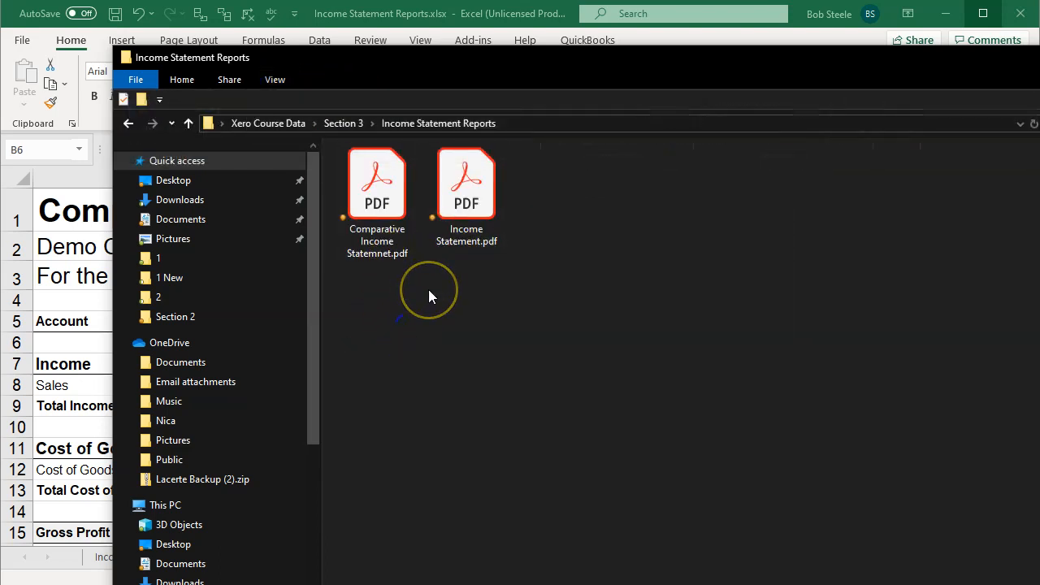
click(340, 125)
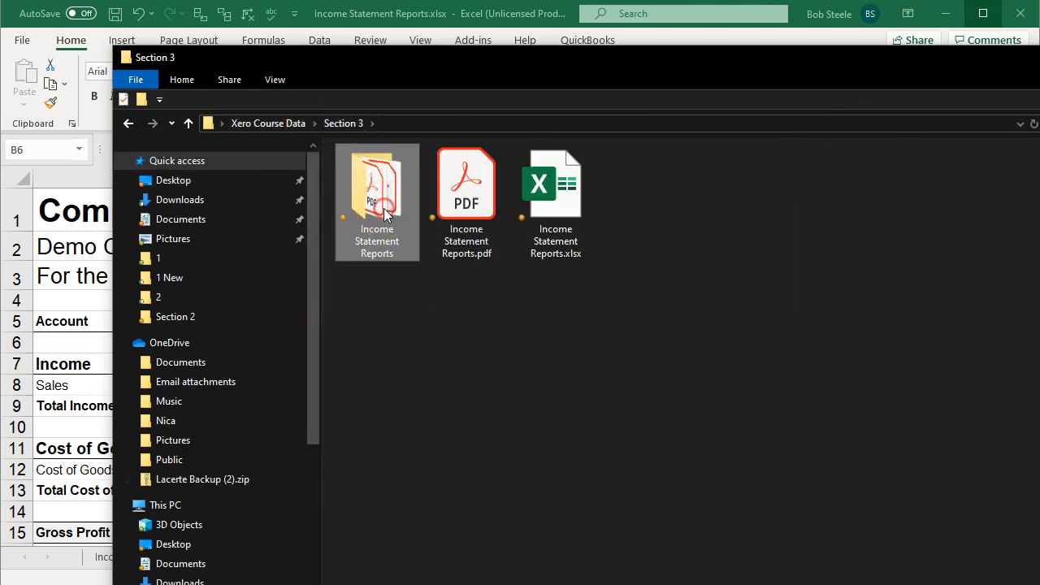
- Compress the Income Statement Reports folder into a zip file, and delete that zip file
right_click(385, 212)
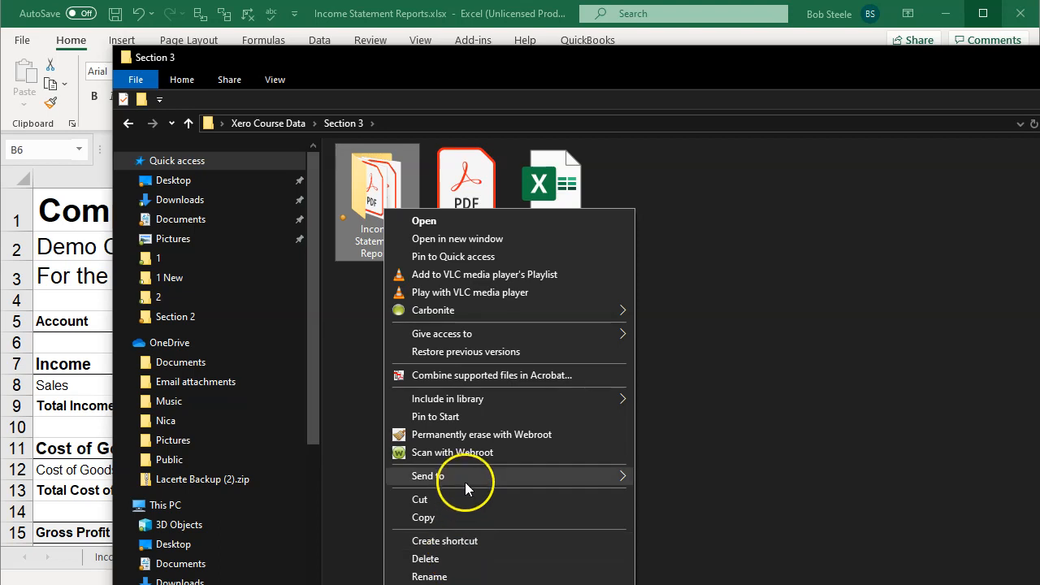
mouse_move(465, 477)
click(662, 495)
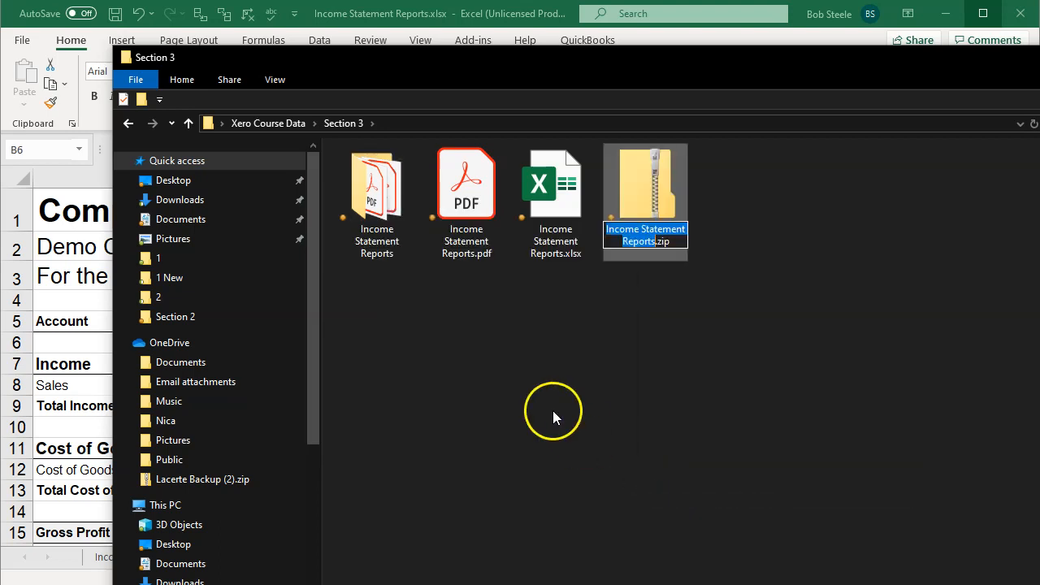
click(647, 348)
click(642, 198)
key(Delete)
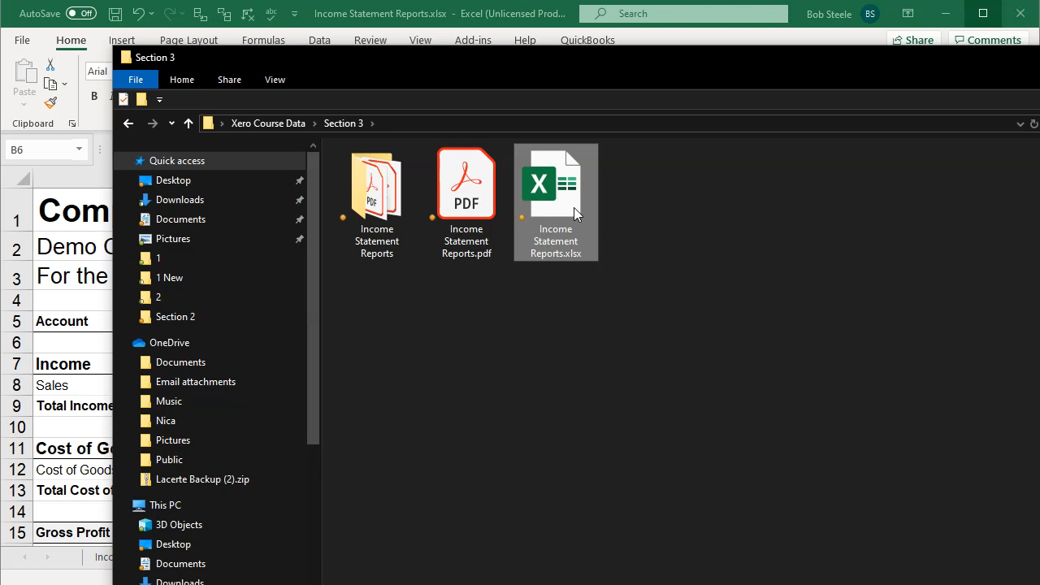
click(550, 313)
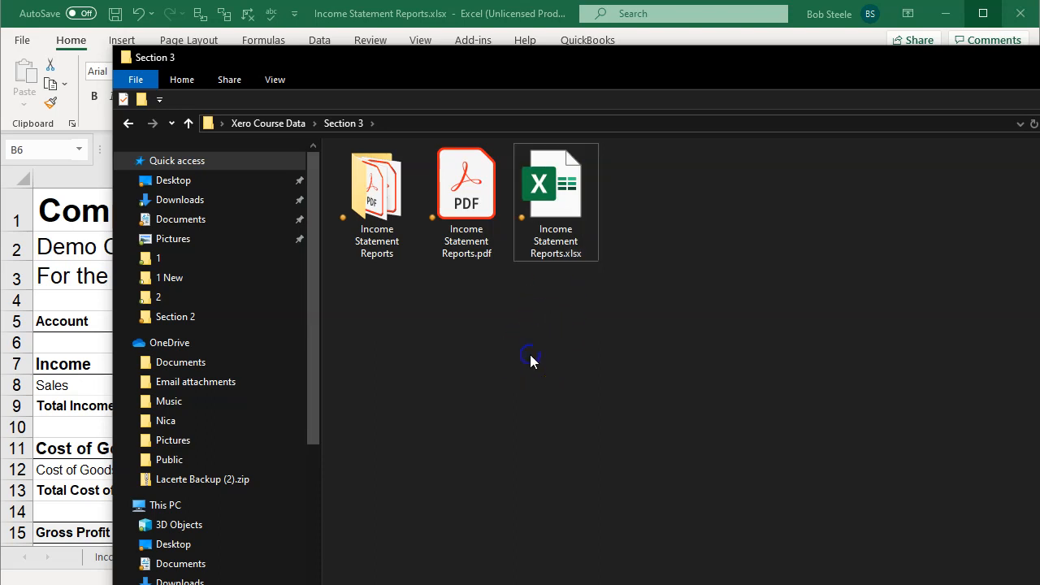
- Open Income Statement Reports.pdf in Acrobat Reader, collapse the tools pane, and review all pages
click(487, 217)
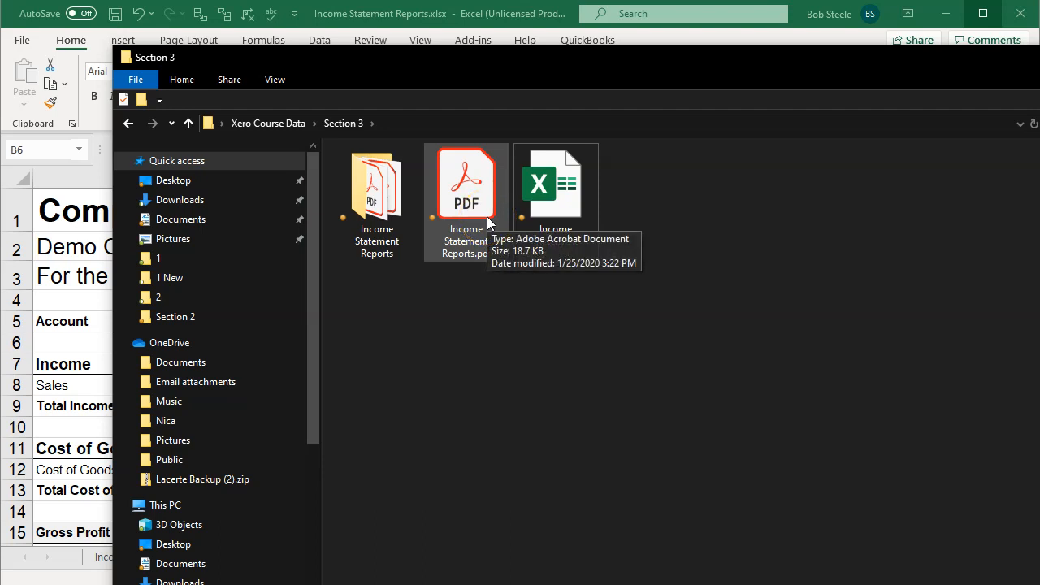
double_click(482, 212)
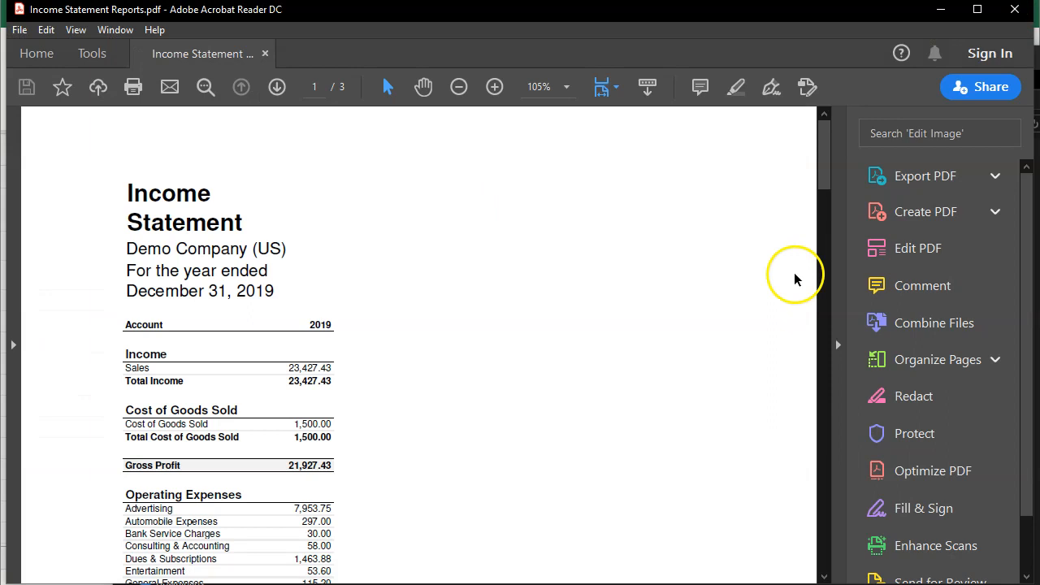
click(841, 348)
scroll(666, 364, down, 10)
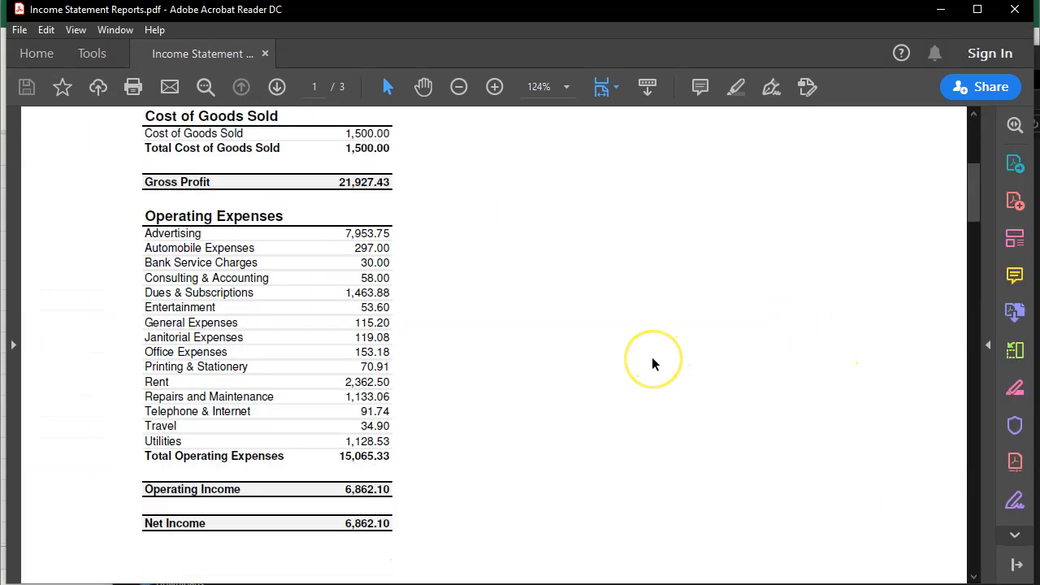
scroll(655, 364, down, 15)
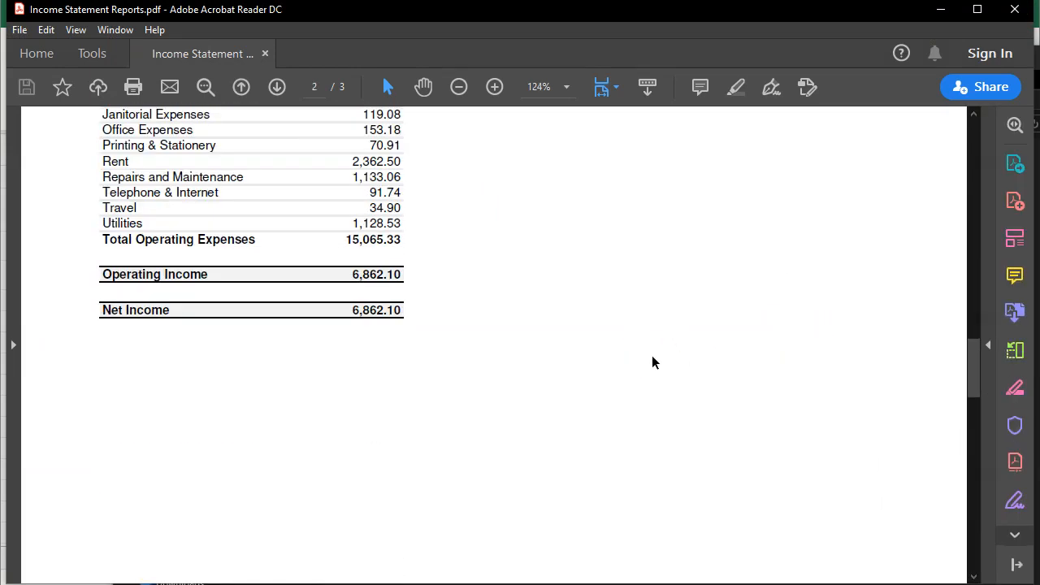
scroll(654, 361, down, 12)
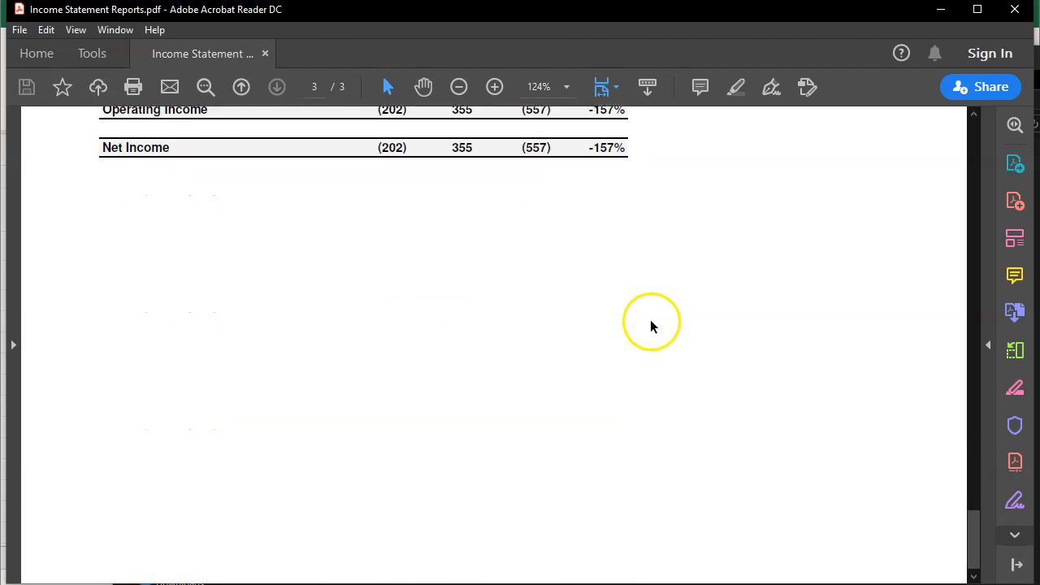